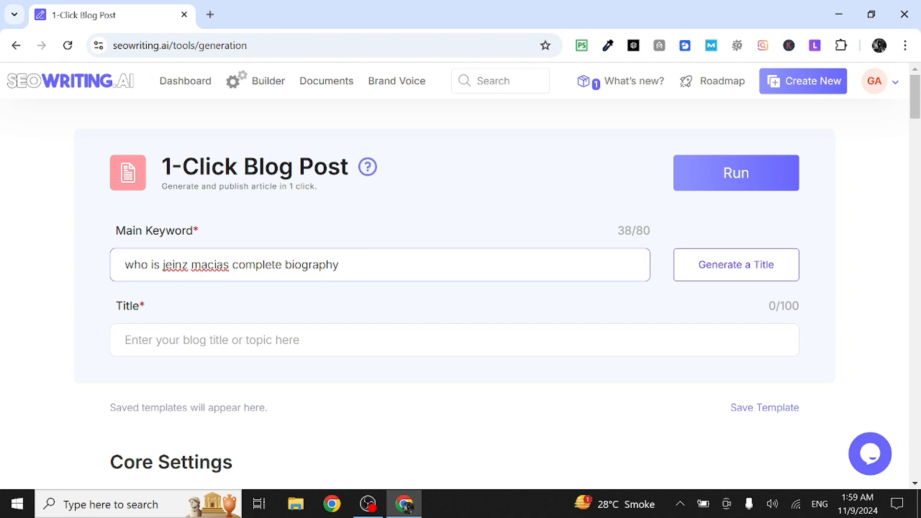
Generate a blog post title from the main keyword and remove 2024 from its end
{"action": "left_click_drag", "start_coordinate": [340, 265], "coordinate": [89, 270]}
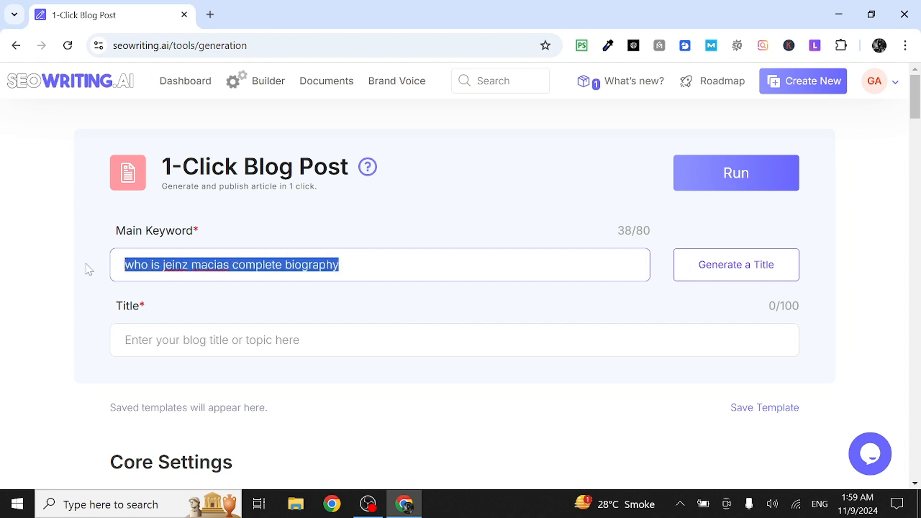
{"action": "left_click", "coordinate": [723, 258]}
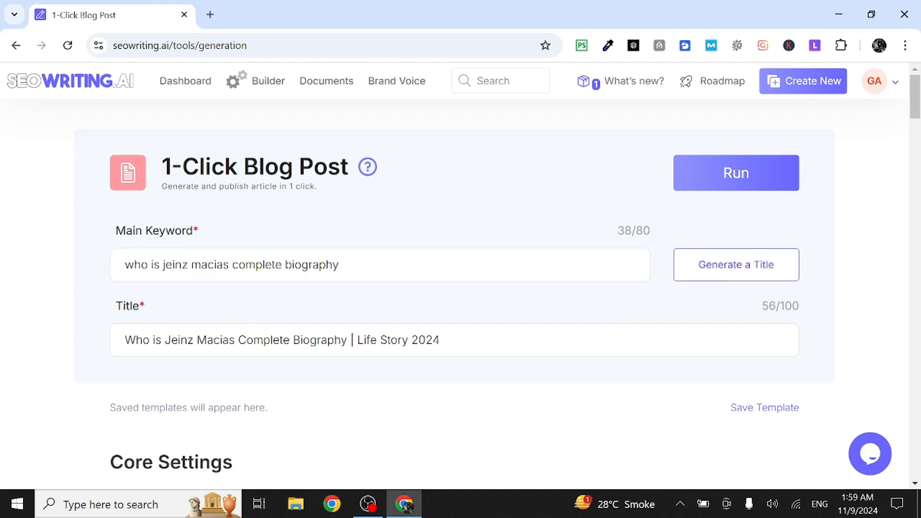
{"action": "left_click_drag", "start_coordinate": [440, 340], "coordinate": [124, 340]}
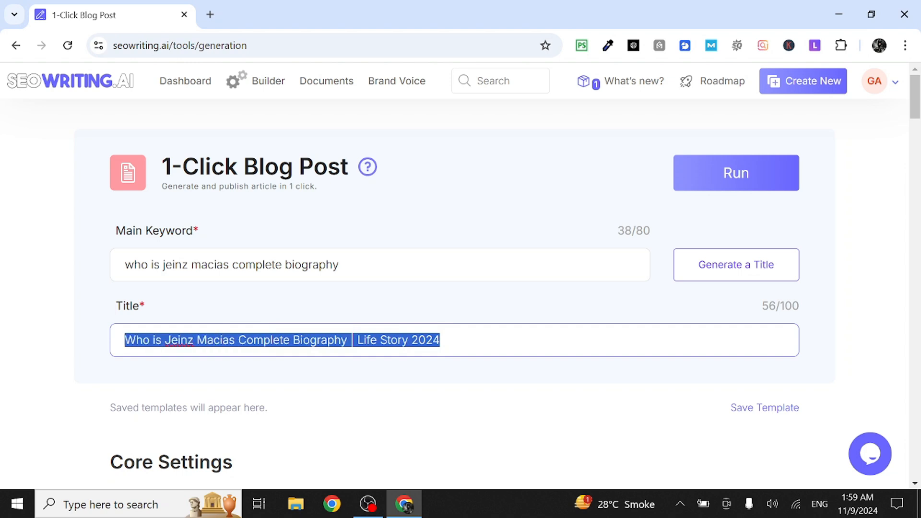
{"action": "left_click", "coordinate": [56, 346]}
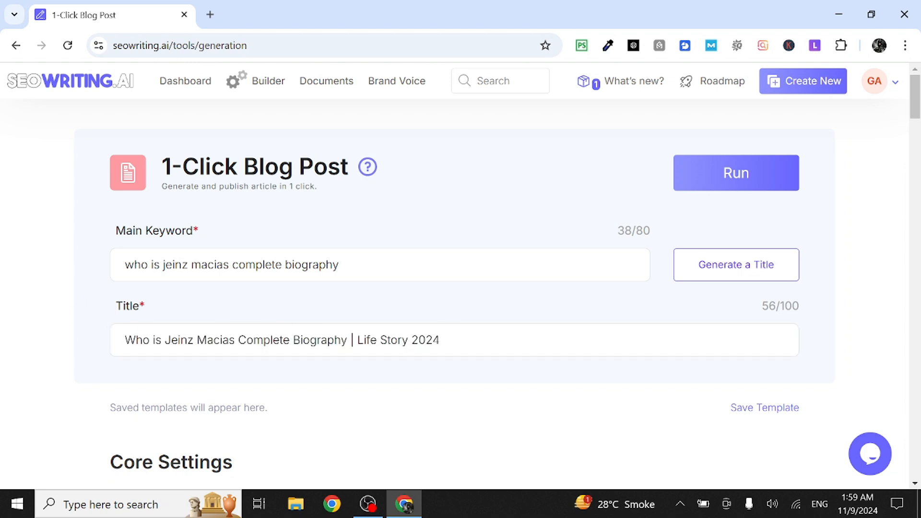
{"action": "left_click", "coordinate": [754, 273]}
{"action": "left_click", "coordinate": [409, 340]}
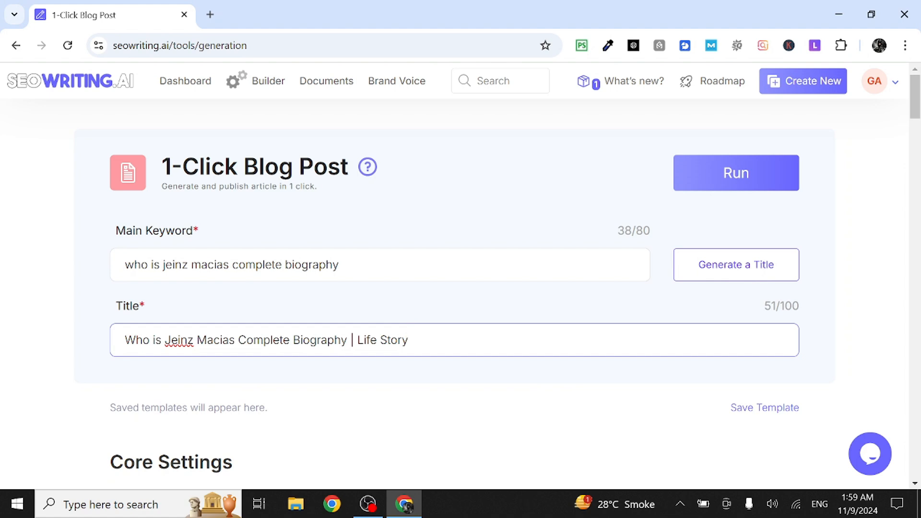
Regenerate the blog post title from the main keyword
{"action": "left_click", "coordinate": [726, 261]}
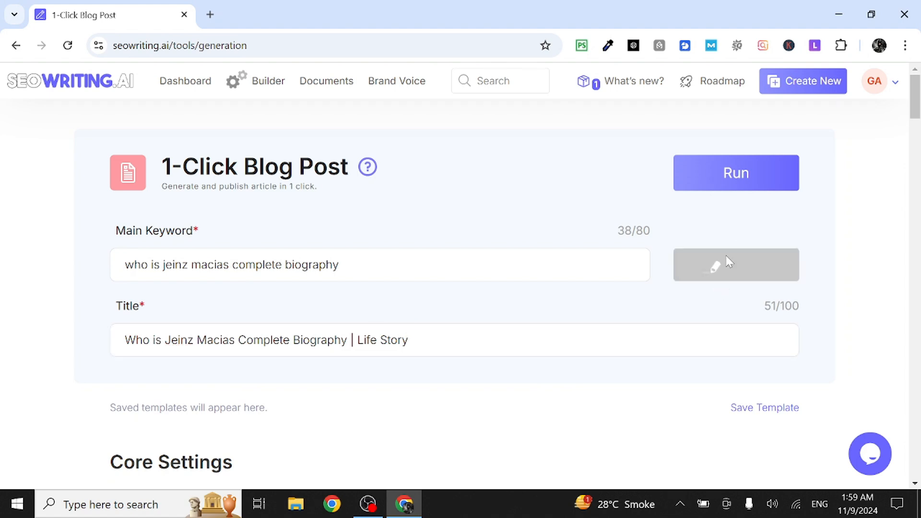
{"action": "scroll", "coordinate": [495, 299], "scroll_direction": "down", "scroll_amount": 2}
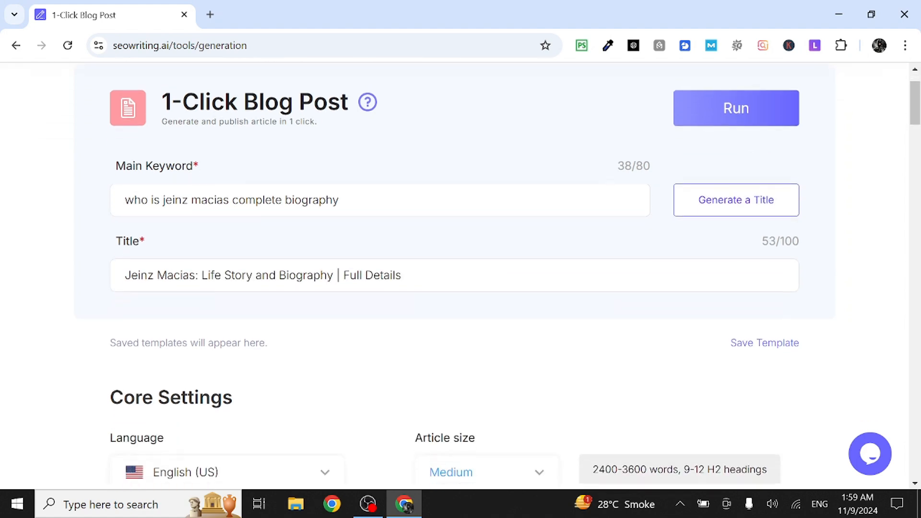
{"action": "scroll", "coordinate": [498, 299], "scroll_direction": "down", "scroll_amount": 4}
{"action": "scroll", "coordinate": [497, 300], "scroll_direction": "up", "scroll_amount": 3}
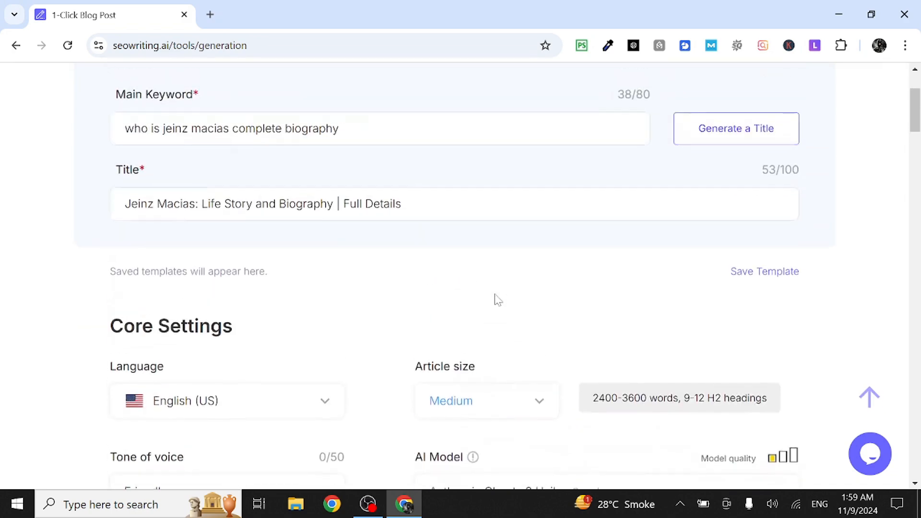
{"action": "scroll", "coordinate": [497, 300], "scroll_direction": "down", "scroll_amount": 1}
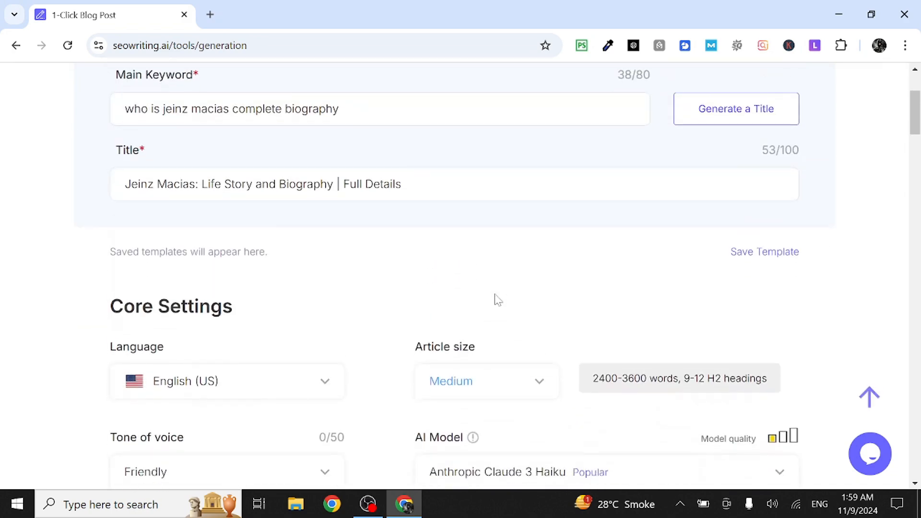
Try the X-Small and Large article sizes in Core Settings to compare their word and heading ranges
{"action": "scroll", "coordinate": [498, 300], "scroll_direction": "down", "scroll_amount": 4}
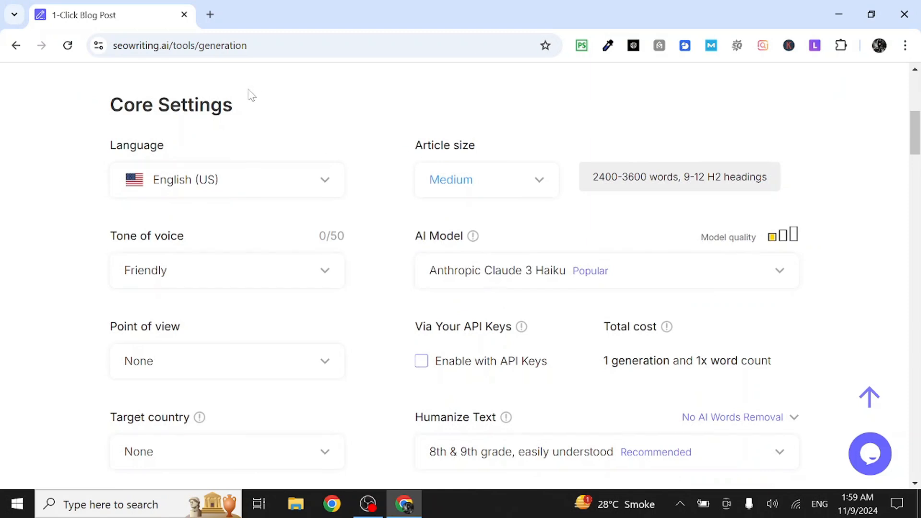
{"action": "left_click_drag", "start_coordinate": [255, 122], "coordinate": [95, 109]}
{"action": "left_click", "coordinate": [276, 136]}
{"action": "left_click", "coordinate": [508, 193]}
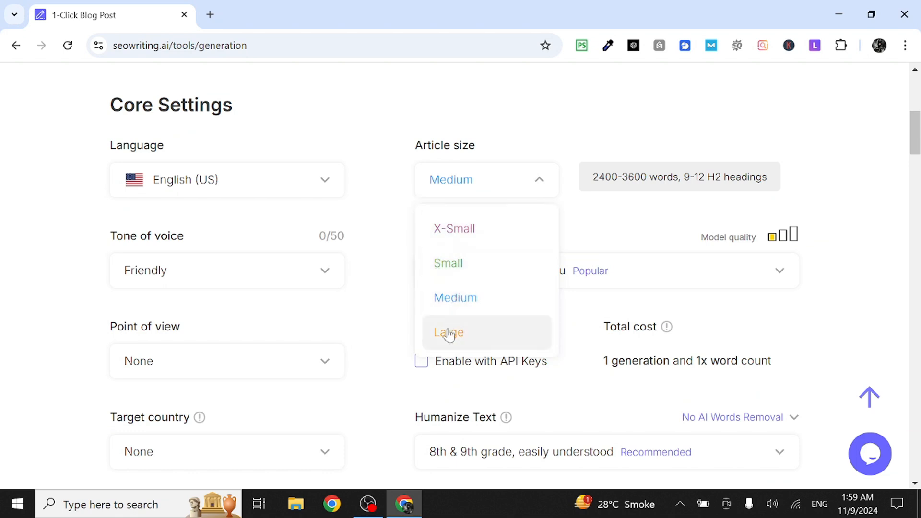
{"action": "left_click", "coordinate": [450, 224]}
{"action": "left_click_drag", "start_coordinate": [593, 177], "coordinate": [692, 177]}
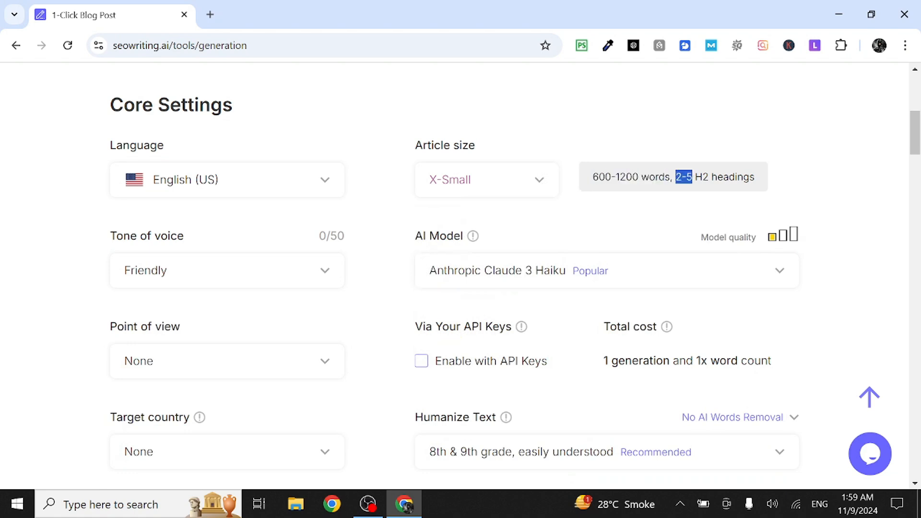
{"action": "left_click", "coordinate": [507, 181]}
{"action": "left_click", "coordinate": [440, 345]}
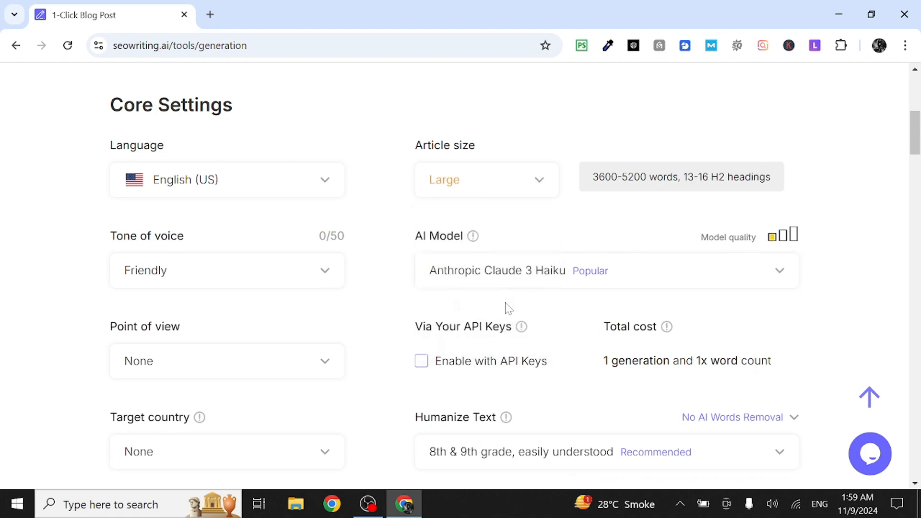
{"action": "left_click_drag", "start_coordinate": [593, 177], "coordinate": [649, 177]}
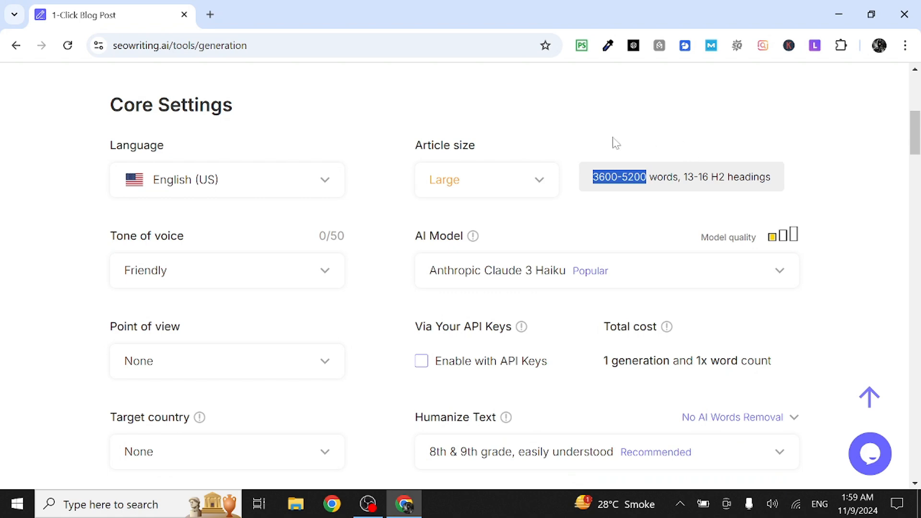
Set the article size to Small and check its word range
{"action": "left_click", "coordinate": [493, 181]}
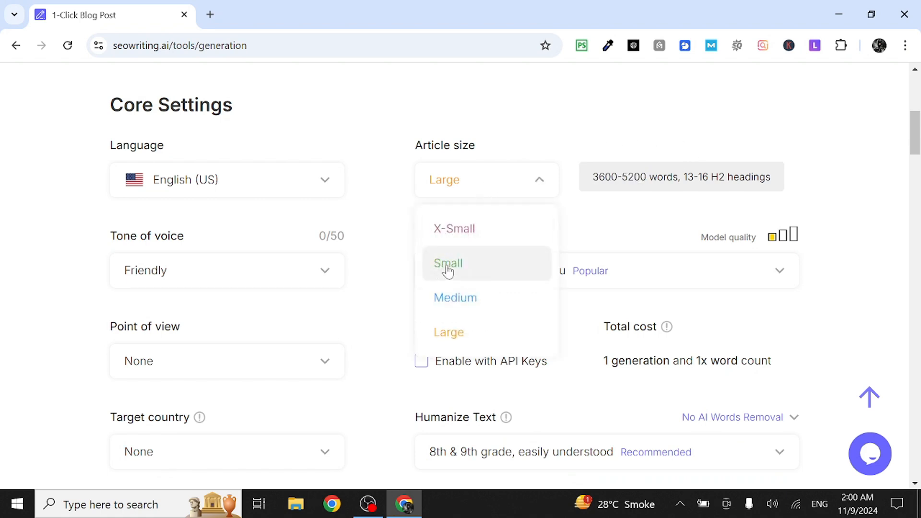
{"action": "left_click", "coordinate": [447, 264]}
{"action": "left_click_drag", "start_coordinate": [593, 177], "coordinate": [638, 177]}
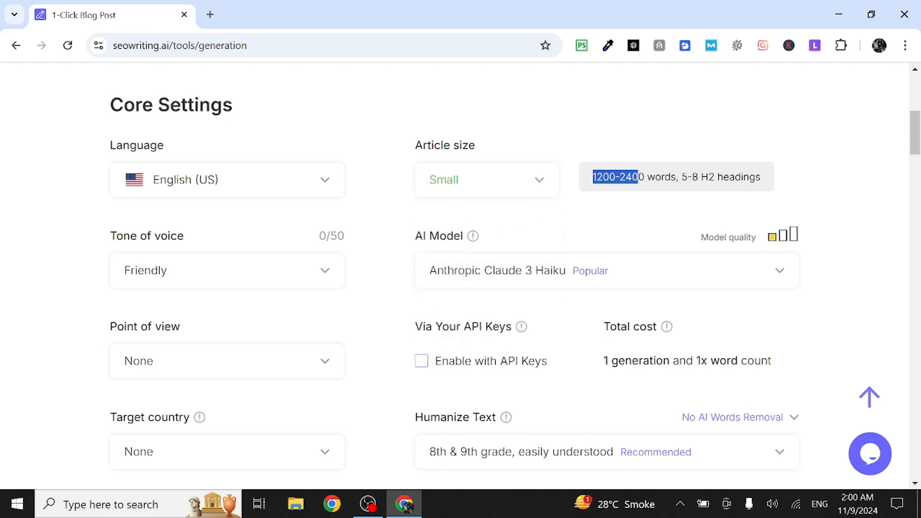
{"action": "left_click", "coordinate": [603, 138]}
Set the article's tone of voice to Informational
{"action": "scroll", "coordinate": [288, 226], "scroll_direction": "down", "scroll_amount": 2}
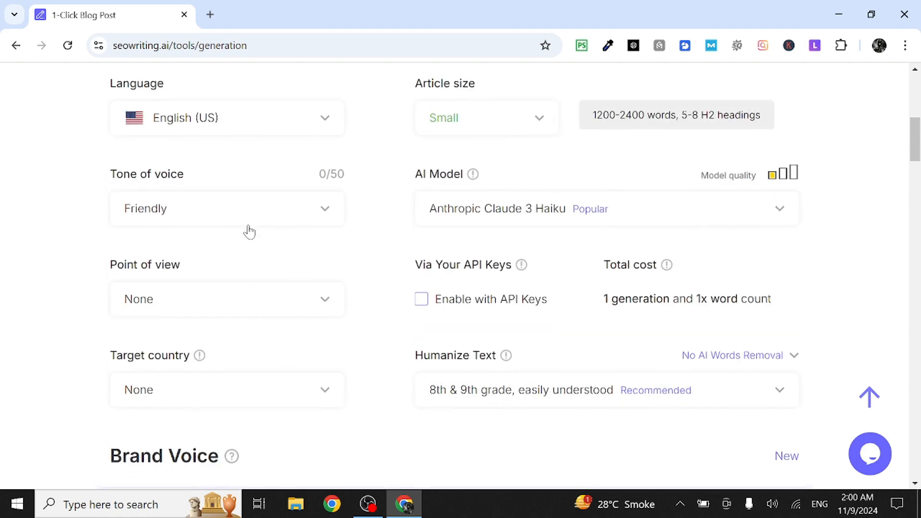
{"action": "left_click", "coordinate": [298, 198]}
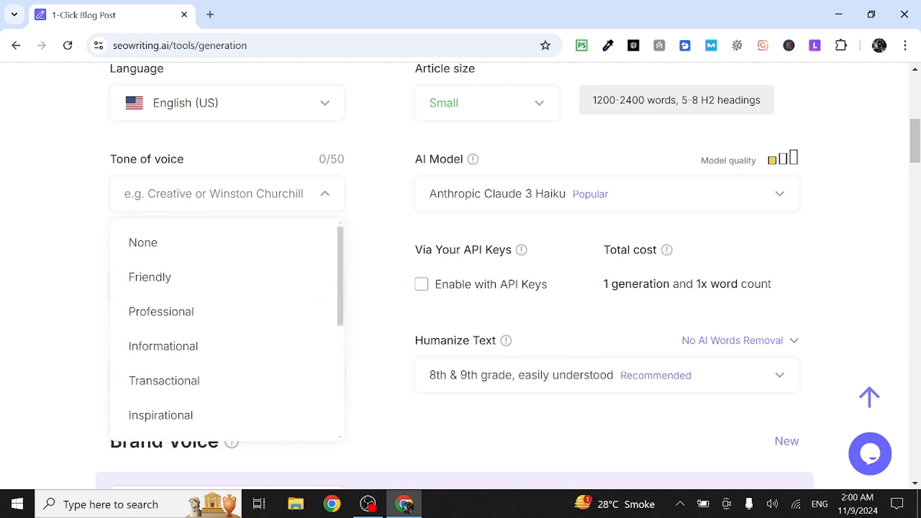
{"action": "left_click_drag", "start_coordinate": [341, 254], "coordinate": [345, 277]}
{"action": "left_click", "coordinate": [232, 296]}
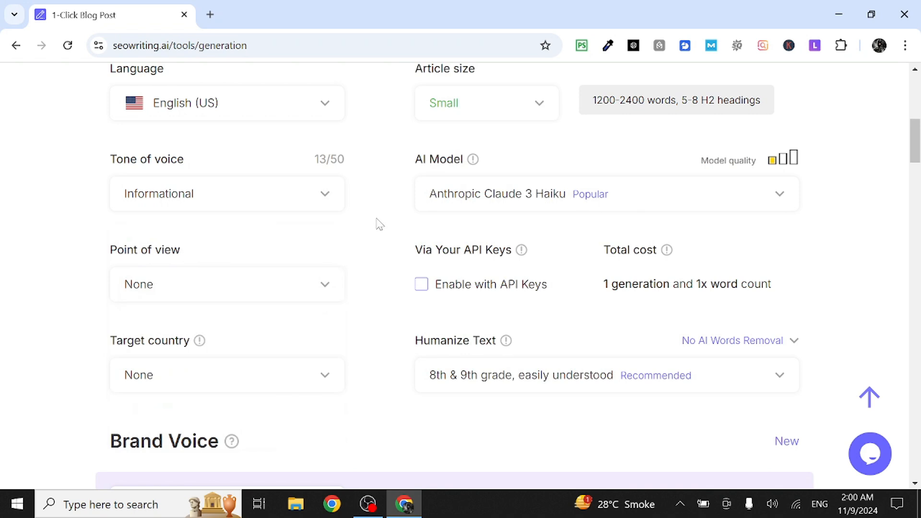
Examine the available AI models without changing the selected one
{"action": "scroll", "coordinate": [377, 219], "scroll_direction": "up", "scroll_amount": 1}
{"action": "scroll", "coordinate": [377, 219], "scroll_direction": "down", "scroll_amount": 1}
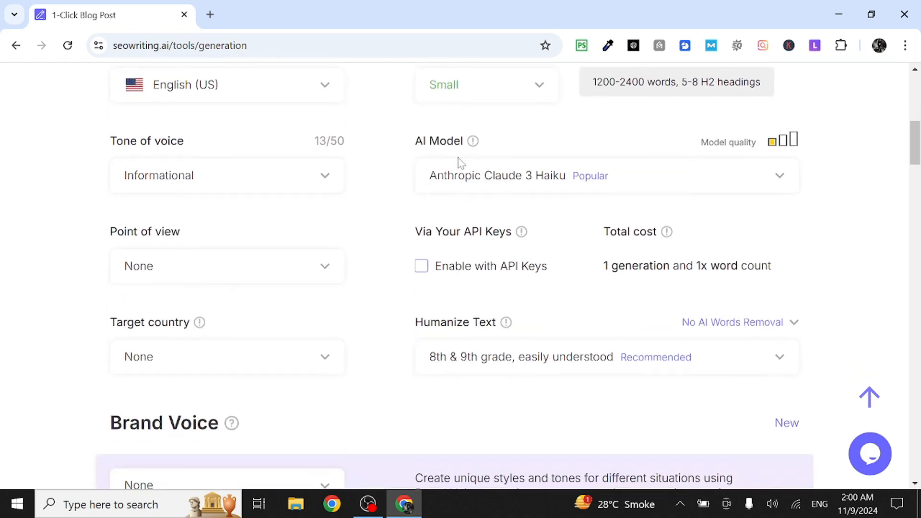
{"action": "left_click", "coordinate": [655, 181]}
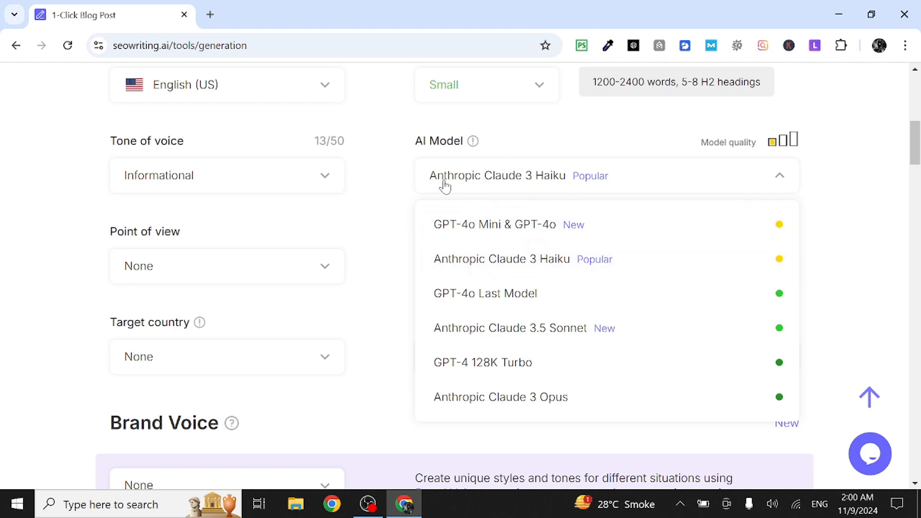
{"action": "left_click", "coordinate": [398, 181]}
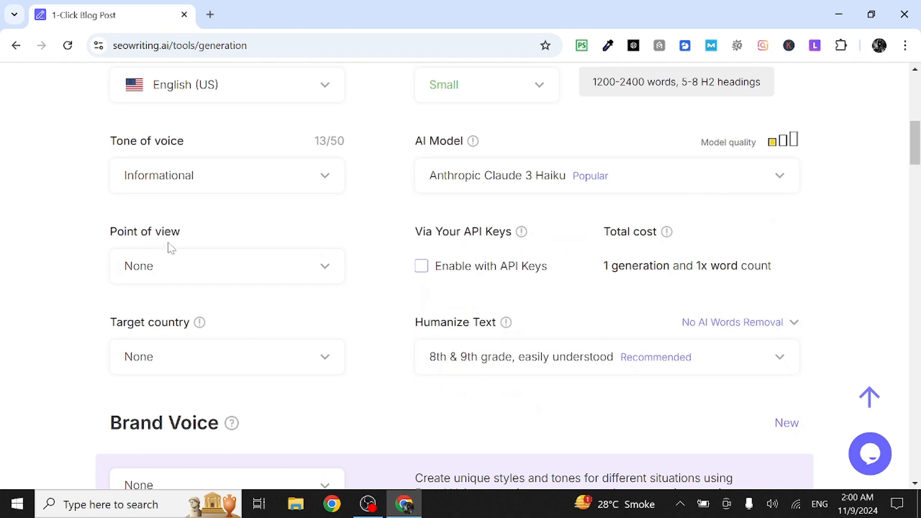
Set the article's point of view to Third person (he, she, it, they)
{"action": "scroll", "coordinate": [171, 225], "scroll_direction": "down", "scroll_amount": 1}
{"action": "left_click", "coordinate": [171, 225]}
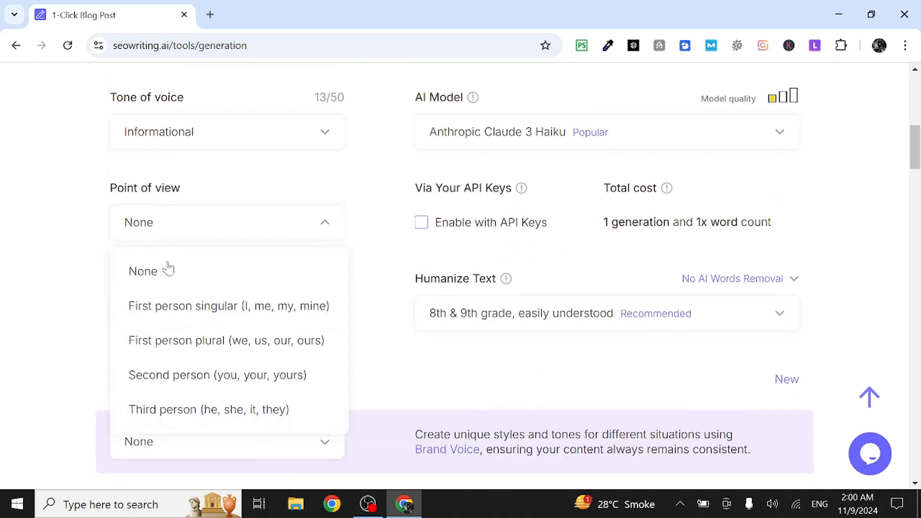
{"action": "scroll", "coordinate": [197, 331], "scroll_direction": "down", "scroll_amount": 1}
{"action": "scroll", "coordinate": [198, 330], "scroll_direction": "up", "scroll_amount": 1}
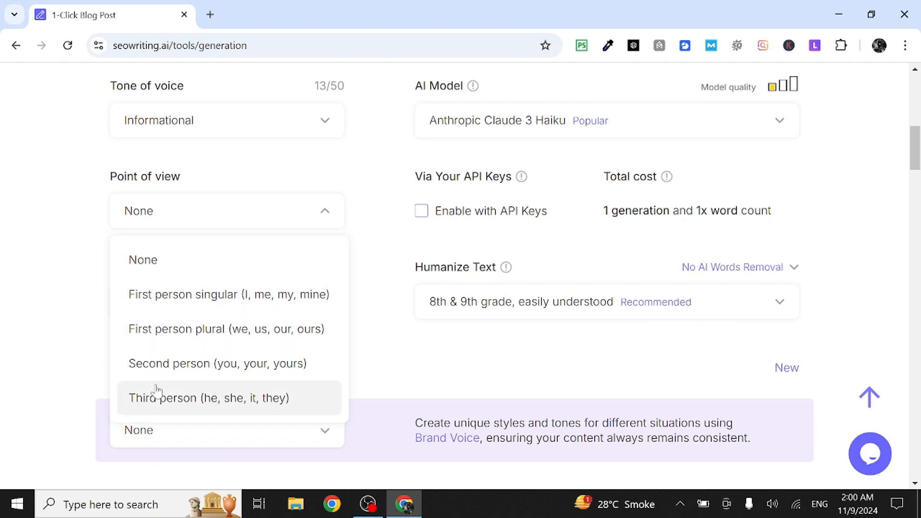
{"action": "left_click", "coordinate": [87, 300]}
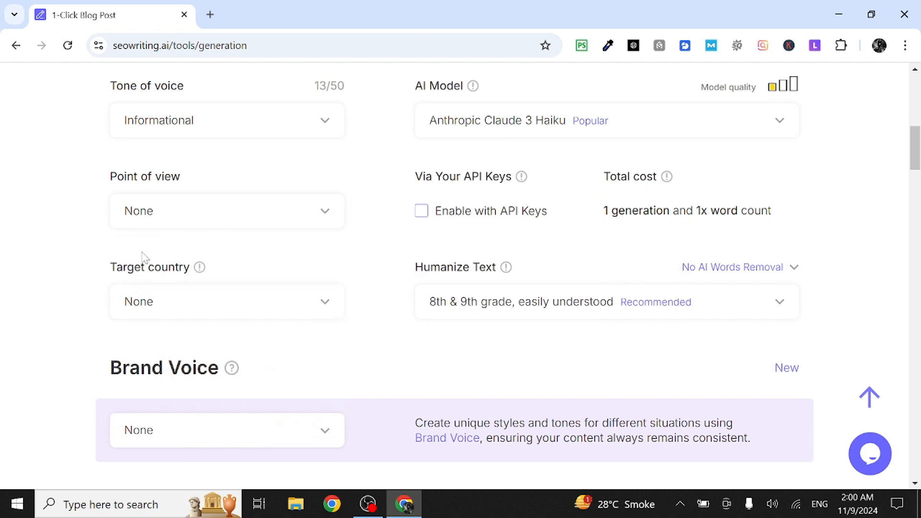
{"action": "left_click", "coordinate": [189, 221]}
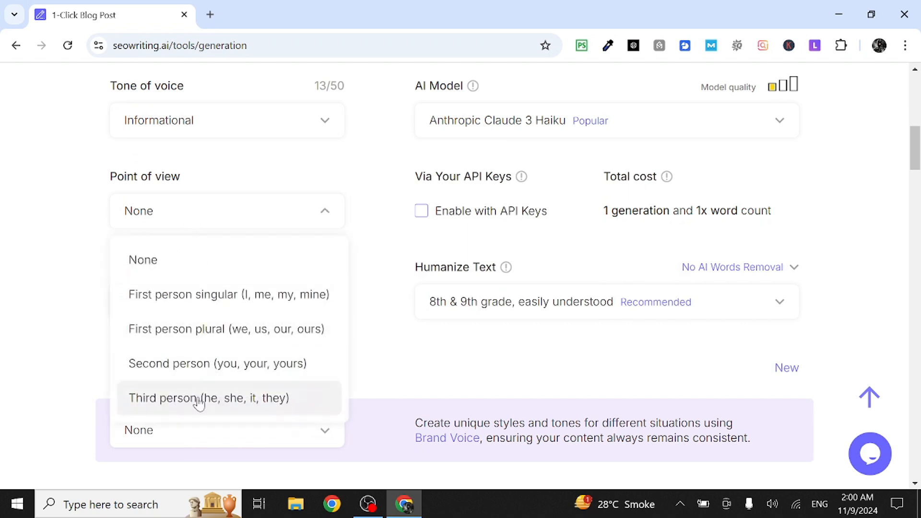
{"action": "left_click", "coordinate": [244, 407]}
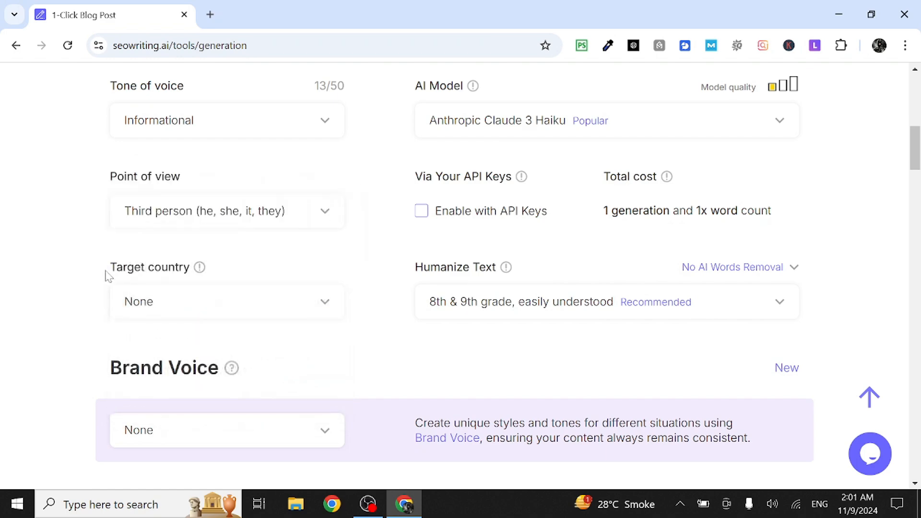
Review the biography subject's name in the main keyword
{"action": "scroll", "coordinate": [95, 282], "scroll_direction": "down", "scroll_amount": 1}
{"action": "scroll", "coordinate": [95, 282], "scroll_direction": "up", "scroll_amount": 7}
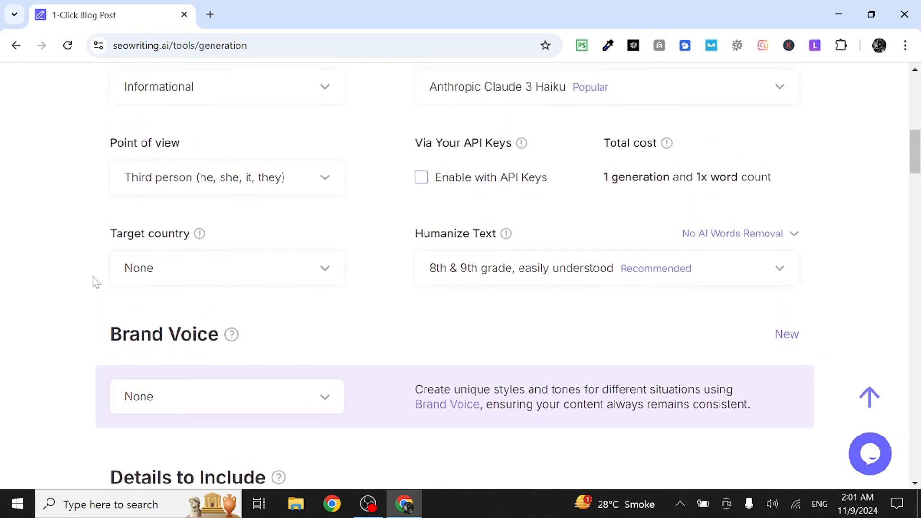
{"action": "scroll", "coordinate": [96, 282], "scroll_direction": "up", "scroll_amount": 1}
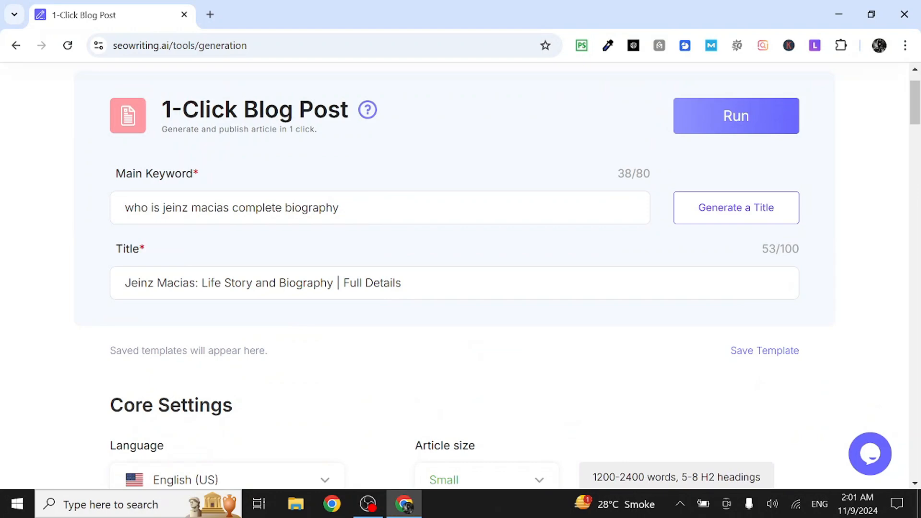
{"action": "left_click_drag", "start_coordinate": [230, 207], "coordinate": [164, 207]}
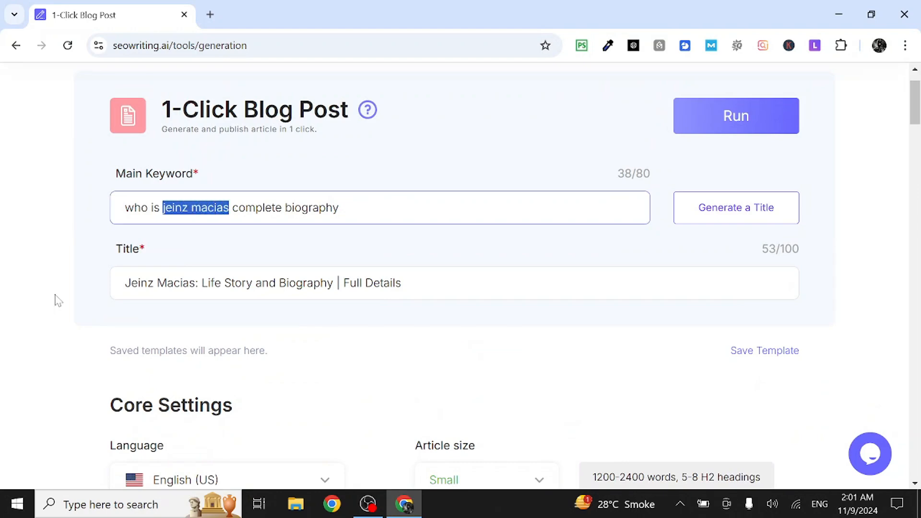
Examine the Brand Voice choices and the Details to Include section without changing them
{"action": "scroll", "coordinate": [59, 301], "scroll_direction": "down", "scroll_amount": 12}
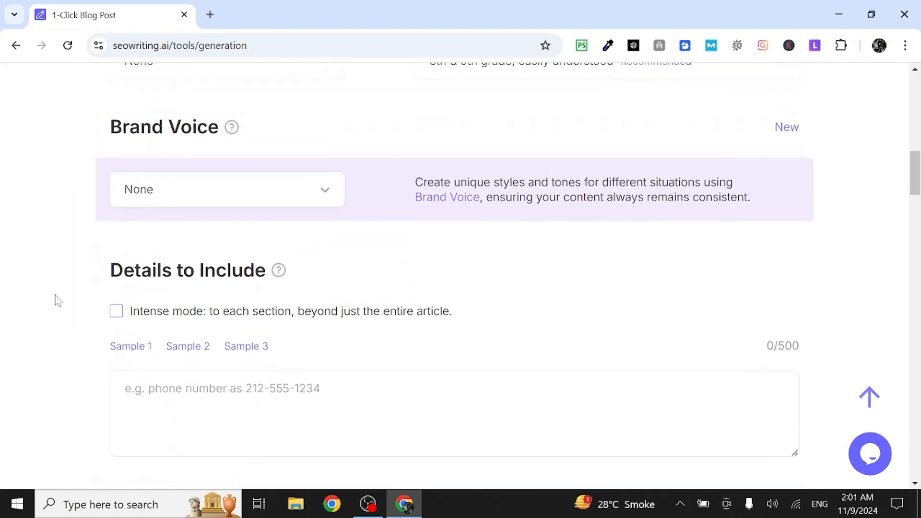
{"action": "scroll", "coordinate": [59, 300], "scroll_direction": "up", "scroll_amount": 1}
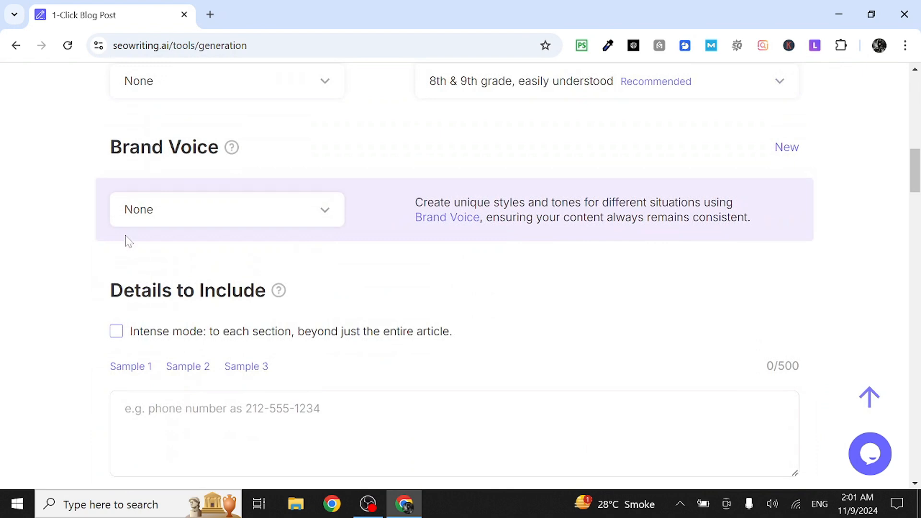
{"action": "left_click", "coordinate": [259, 218]}
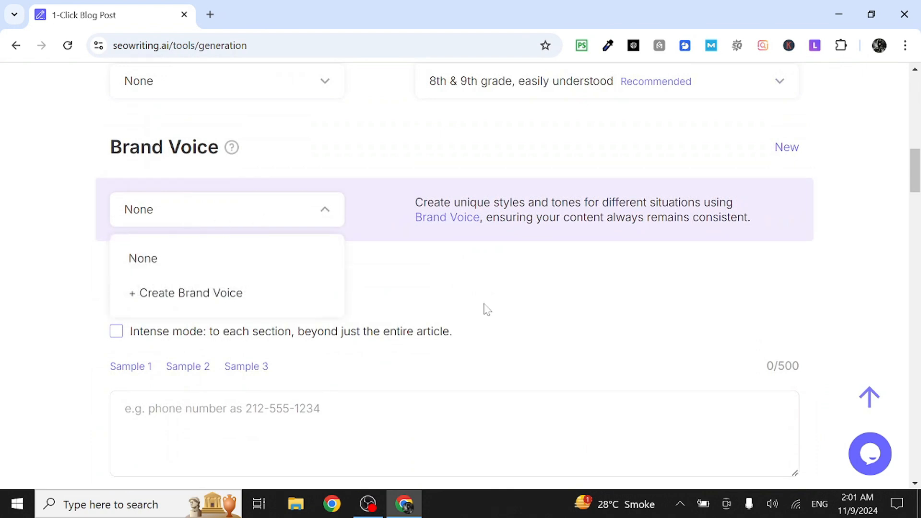
{"action": "left_click", "coordinate": [522, 282]}
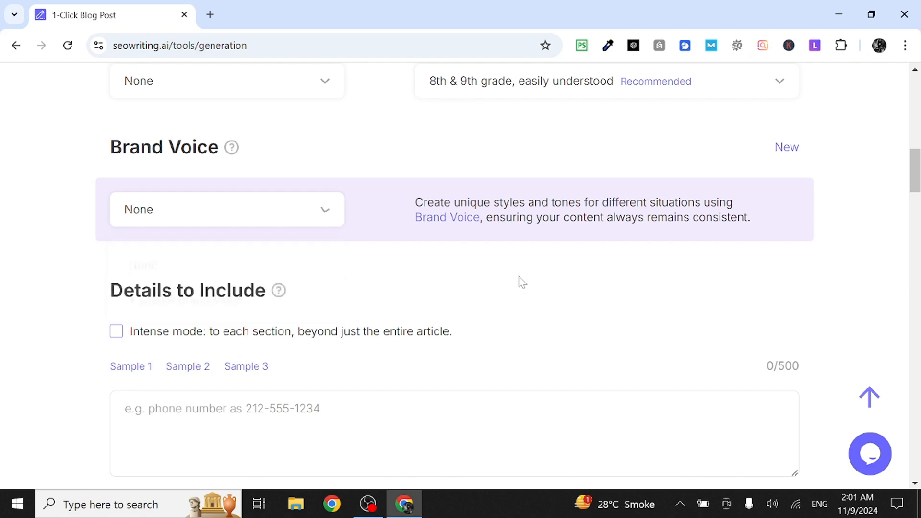
{"action": "scroll", "coordinate": [393, 285], "scroll_direction": "down", "scroll_amount": 2}
{"action": "scroll", "coordinate": [391, 284], "scroll_direction": "up", "scroll_amount": 1}
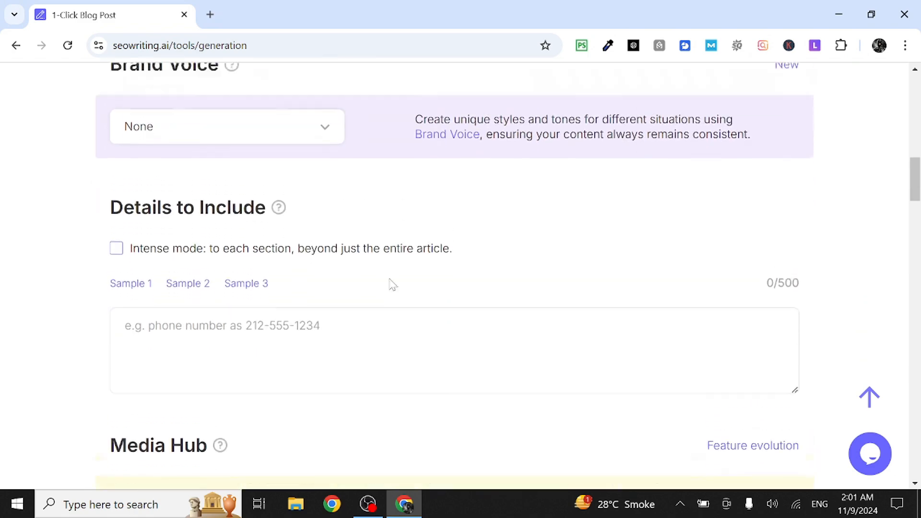
Examine the Details to Include section, including its Intense mode option and samples, without entering any details
{"action": "scroll", "coordinate": [407, 239], "scroll_direction": "down", "scroll_amount": 1}
{"action": "scroll", "coordinate": [408, 239], "scroll_direction": "up", "scroll_amount": 1}
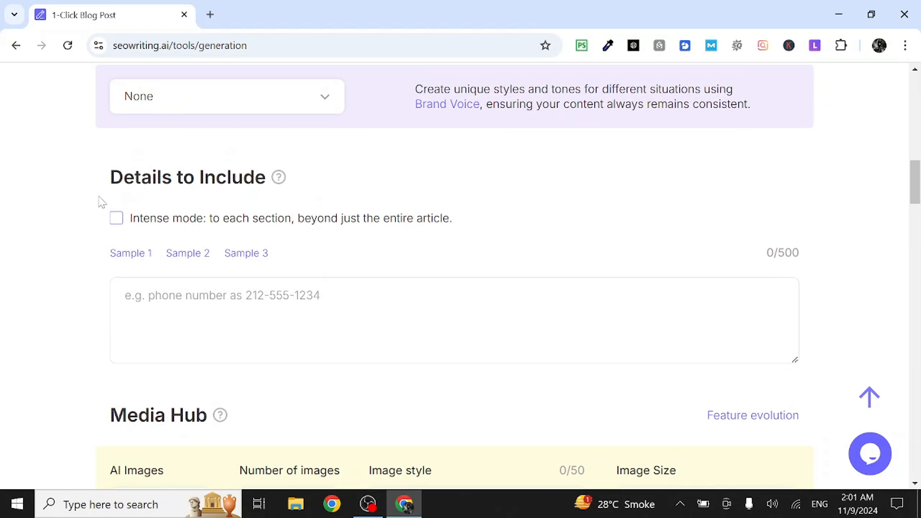
{"action": "left_click_drag", "start_coordinate": [108, 177], "coordinate": [265, 178]}
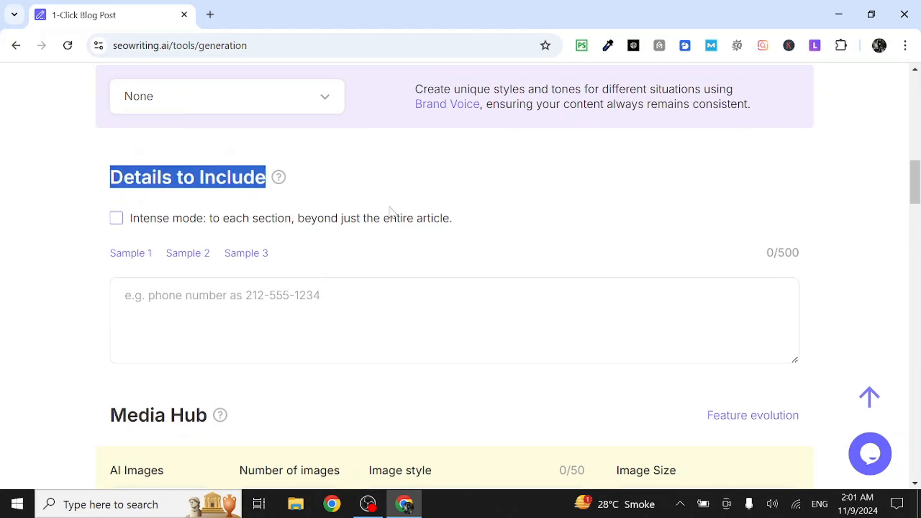
{"action": "left_click", "coordinate": [532, 227]}
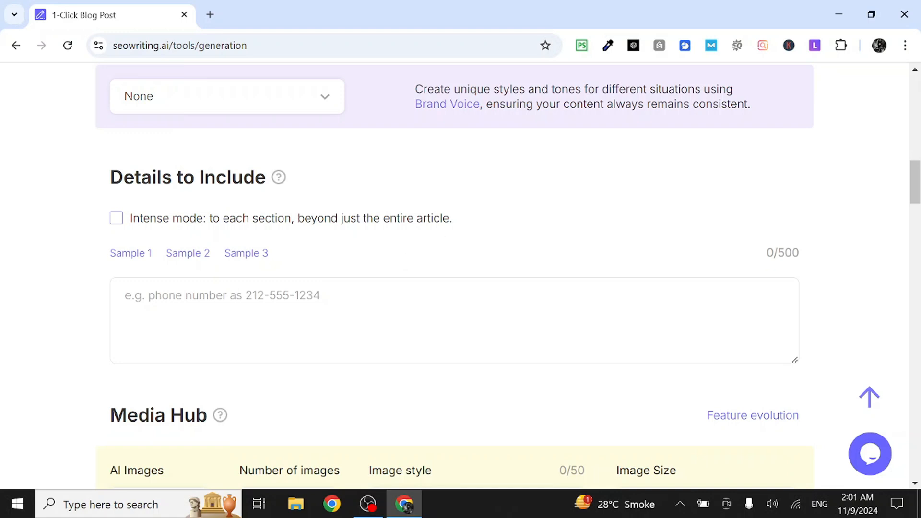
{"action": "scroll", "coordinate": [452, 267], "scroll_direction": "down", "scroll_amount": 5}
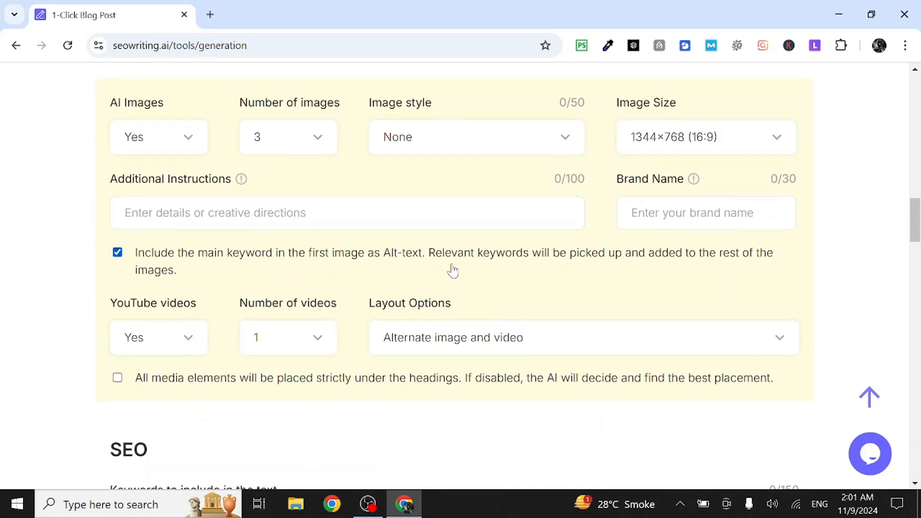
{"action": "scroll", "coordinate": [453, 269], "scroll_direction": "up", "scroll_amount": 4}
{"action": "scroll", "coordinate": [453, 267], "scroll_direction": "up", "scroll_amount": 2}
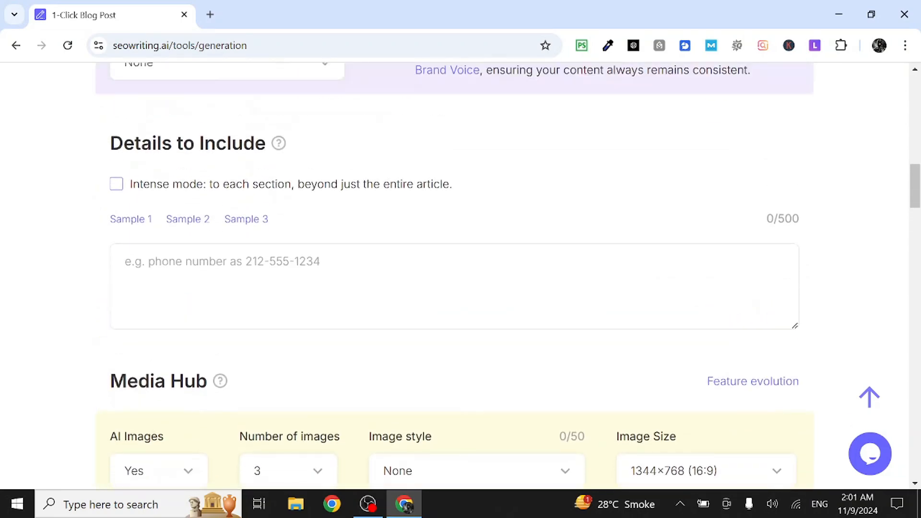
Set the number of AI images in the Media Hub to 4
{"action": "scroll", "coordinate": [369, 396], "scroll_direction": "down", "scroll_amount": 5}
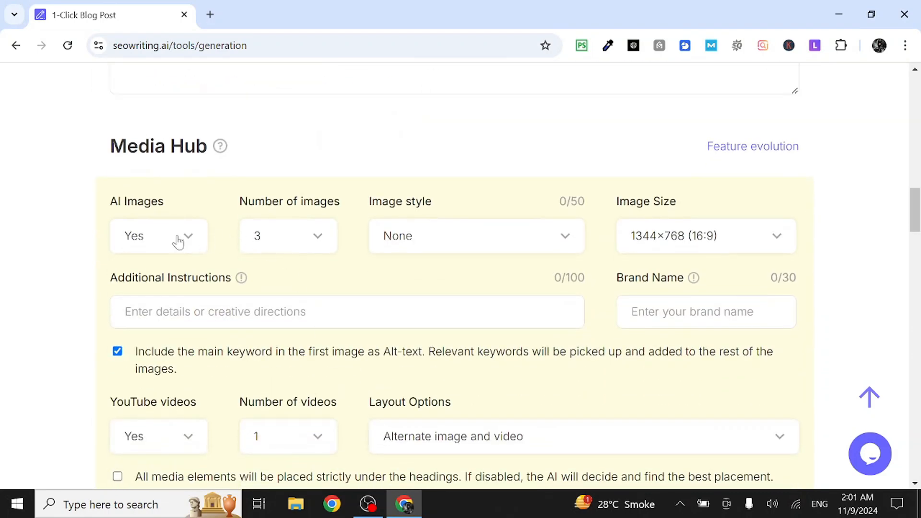
{"action": "left_click", "coordinate": [308, 241]}
{"action": "left_click", "coordinate": [284, 391]}
Look through the available image styles in the Media Hub and set the style to Photo
{"action": "left_click_drag", "start_coordinate": [455, 198], "coordinate": [368, 199]}
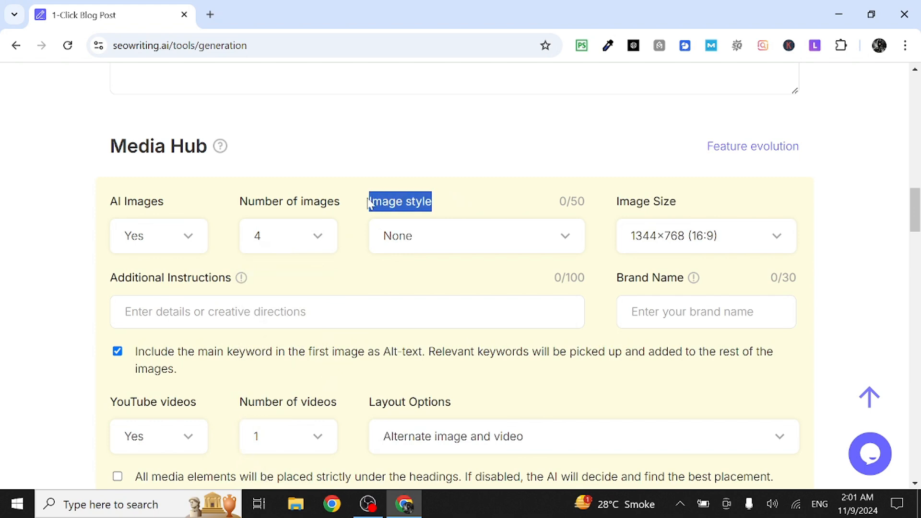
{"action": "left_click", "coordinate": [411, 238]}
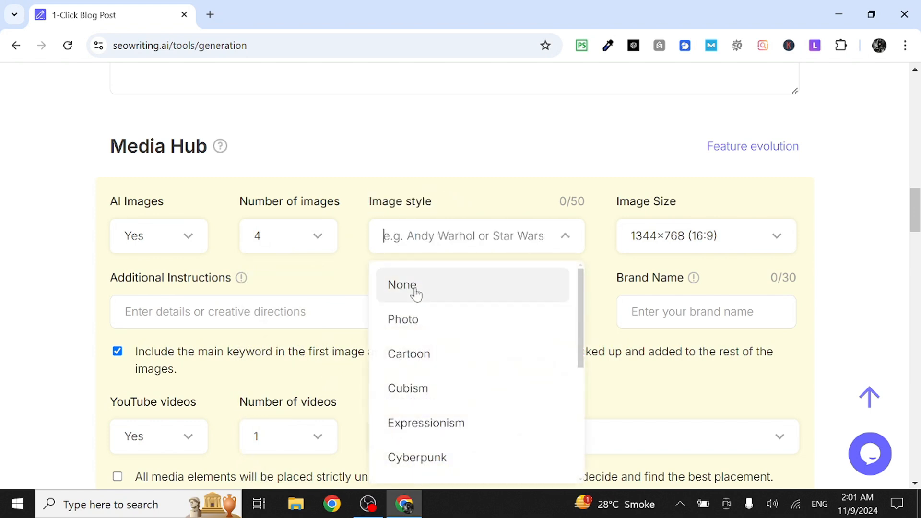
{"action": "scroll", "coordinate": [416, 293], "scroll_direction": "down", "scroll_amount": 3}
{"action": "scroll", "coordinate": [415, 294], "scroll_direction": "down", "scroll_amount": 3}
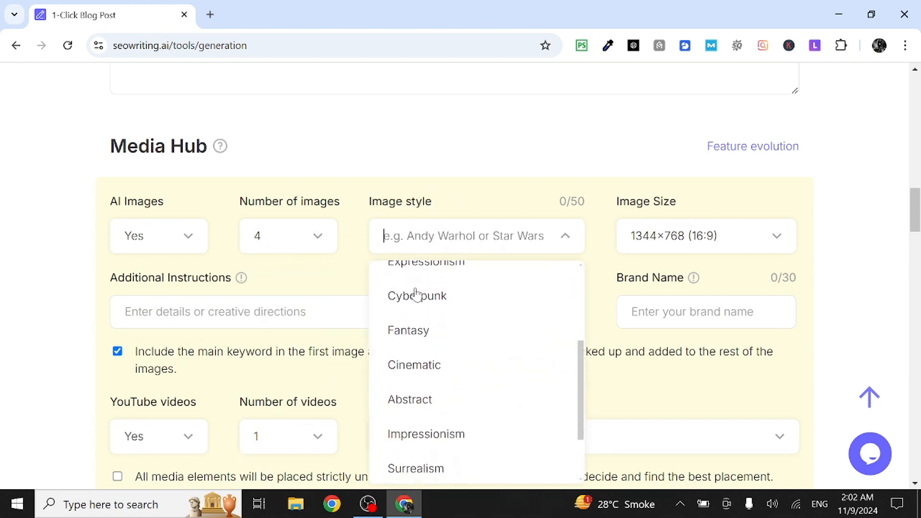
{"action": "scroll", "coordinate": [415, 293], "scroll_direction": "up", "scroll_amount": 6}
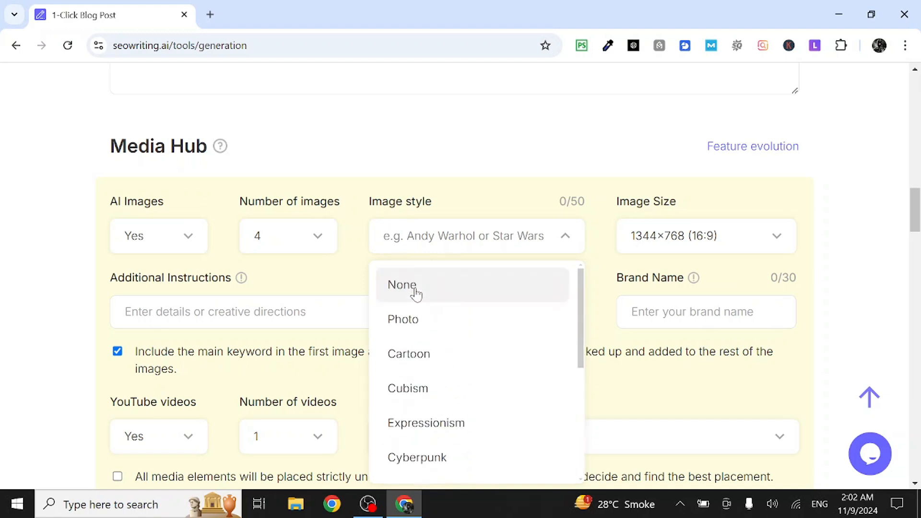
{"action": "left_click", "coordinate": [424, 329]}
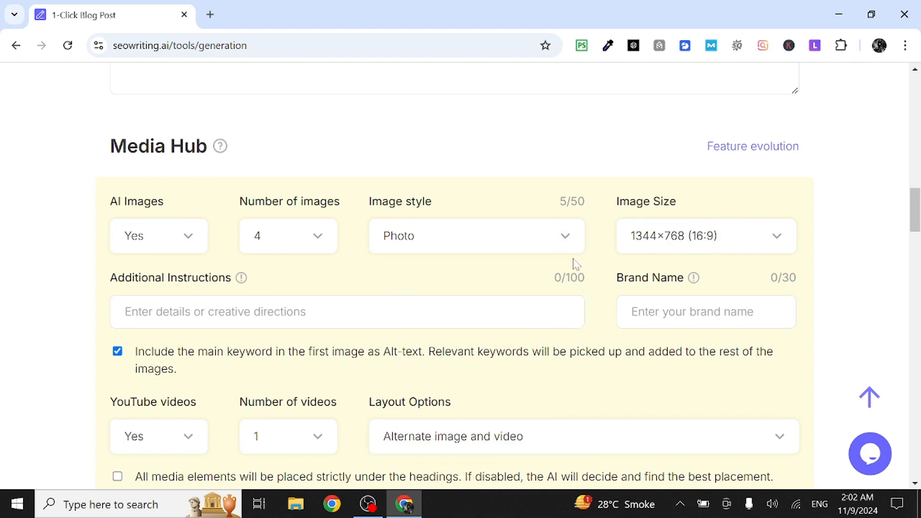
Review the Additional Instructions field and the option to include the main keyword as Alt-text, leaving both as they are
{"action": "scroll", "coordinate": [263, 255], "scroll_direction": "down", "scroll_amount": 1}
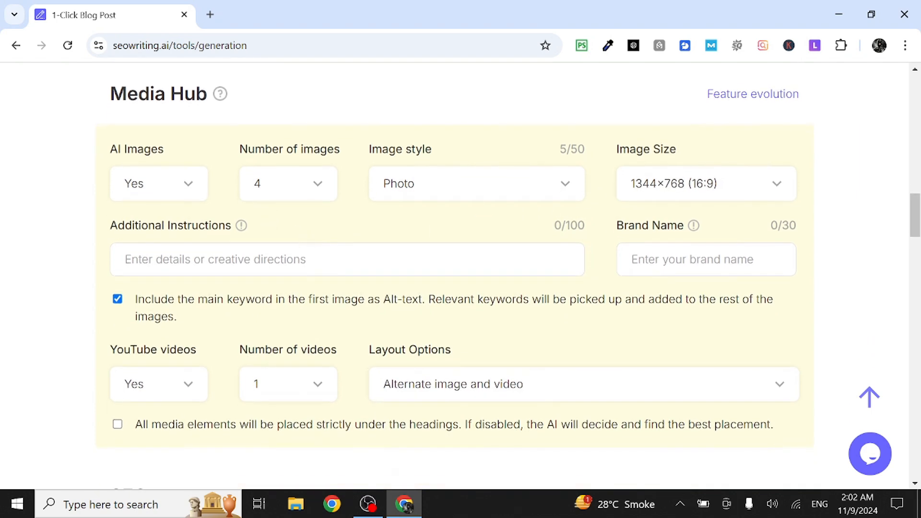
{"action": "left_click", "coordinate": [265, 259]}
{"action": "left_click", "coordinate": [258, 301]}
{"action": "left_click", "coordinate": [259, 301]}
{"action": "left_click_drag", "start_coordinate": [384, 303], "coordinate": [424, 309]}
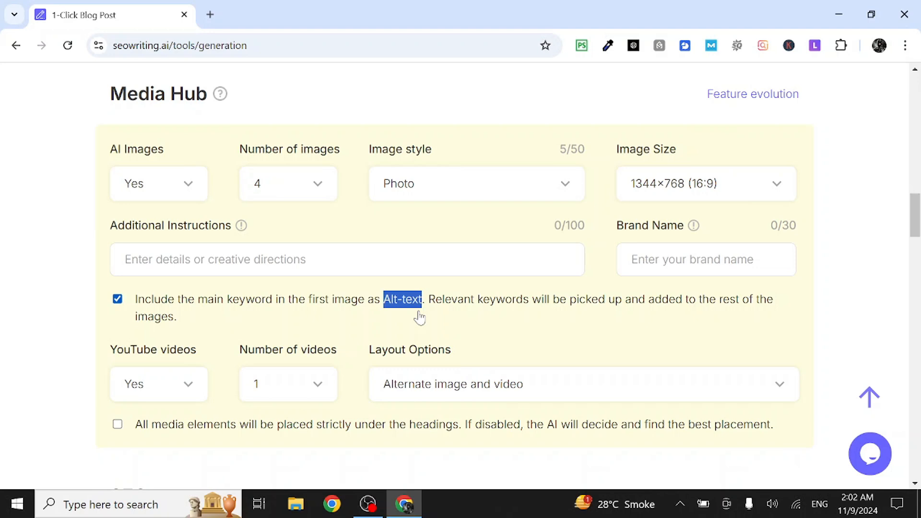
{"action": "left_click_drag", "start_coordinate": [227, 300], "coordinate": [298, 299]}
{"action": "left_click_drag", "start_coordinate": [380, 301], "coordinate": [413, 301]}
{"action": "left_click", "coordinate": [362, 334]}
{"action": "scroll", "coordinate": [362, 334], "scroll_direction": "down", "scroll_amount": 2}
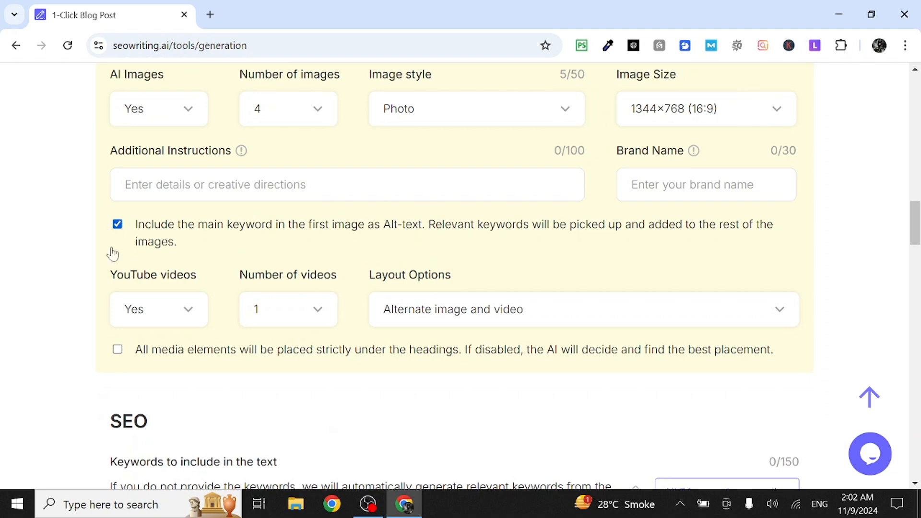
Examine the YouTube videos setting and the media Layout Options without changing them
{"action": "left_click", "coordinate": [190, 317]}
{"action": "left_click", "coordinate": [189, 318]}
{"action": "left_click_drag", "start_coordinate": [458, 281], "coordinate": [370, 287]}
{"action": "left_click", "coordinate": [554, 284]}
{"action": "left_click", "coordinate": [499, 313]}
Generate NLP keywords for the article's SEO section, and run the generation a second time to add more
{"action": "scroll", "coordinate": [301, 312], "scroll_direction": "down", "scroll_amount": 3}
{"action": "scroll", "coordinate": [304, 311], "scroll_direction": "down", "scroll_amount": 2}
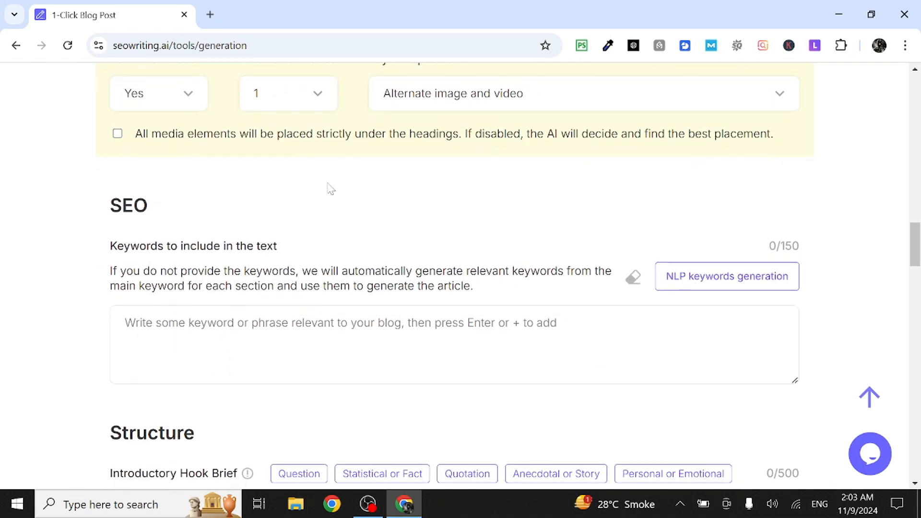
{"action": "left_click_drag", "start_coordinate": [175, 213], "coordinate": [102, 198]}
{"action": "left_click_drag", "start_coordinate": [109, 246], "coordinate": [309, 251]}
{"action": "left_click", "coordinate": [494, 251]}
{"action": "left_click", "coordinate": [706, 283]}
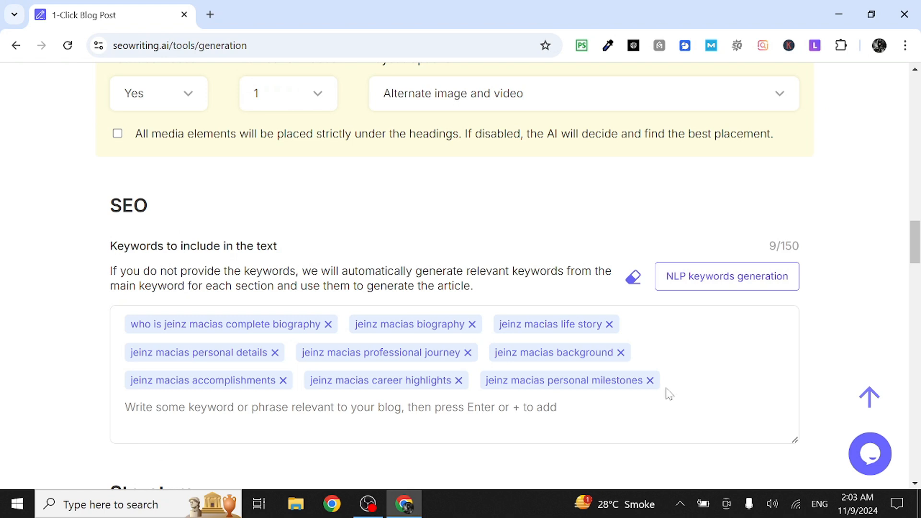
{"action": "left_click", "coordinate": [734, 278]}
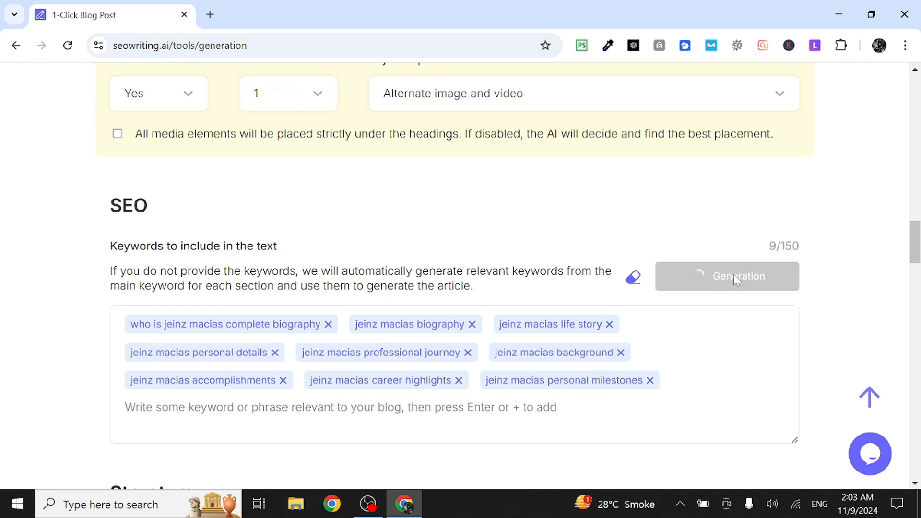
{"action": "scroll", "coordinate": [508, 205], "scroll_direction": "down", "scroll_amount": 2}
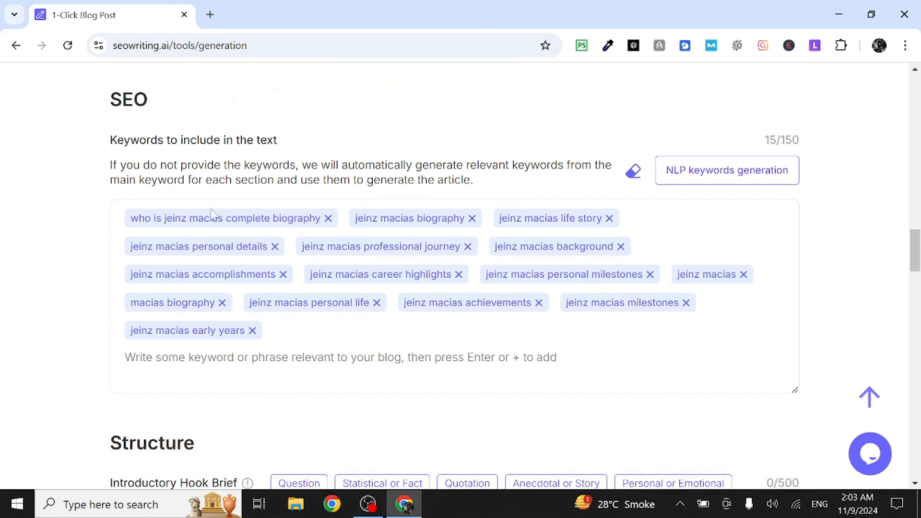
Review the Structure section's introductory hook types and its element settings from Conclusion to Bold
{"action": "scroll", "coordinate": [265, 209], "scroll_direction": "down", "scroll_amount": 5}
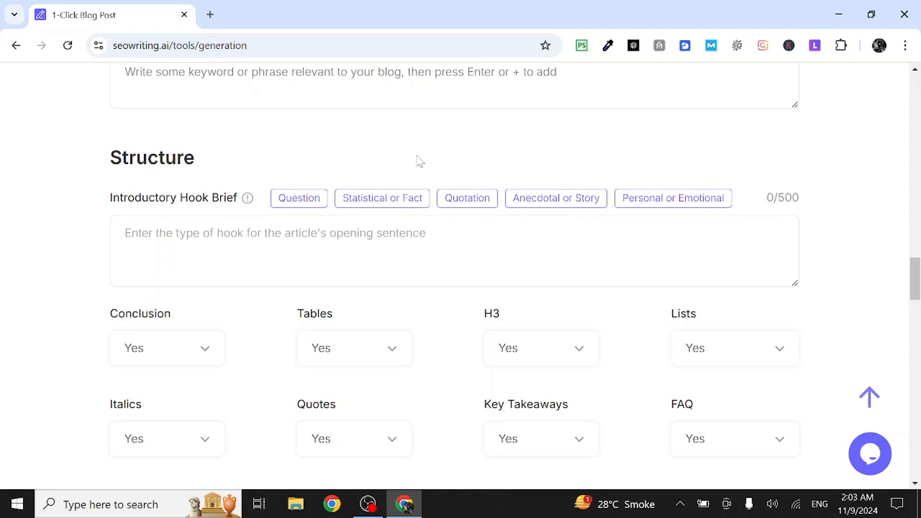
{"action": "scroll", "coordinate": [420, 162], "scroll_direction": "down", "scroll_amount": 3}
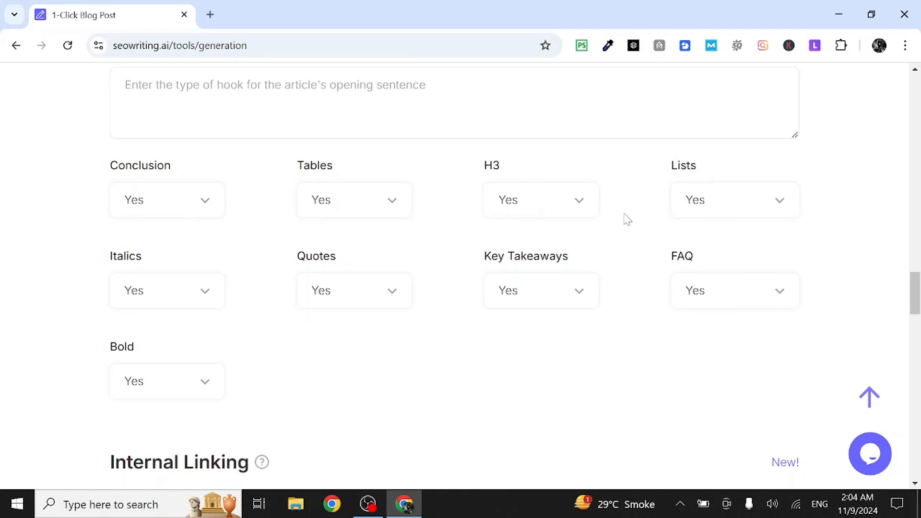
{"action": "scroll", "coordinate": [625, 220], "scroll_direction": "down", "scroll_amount": 2}
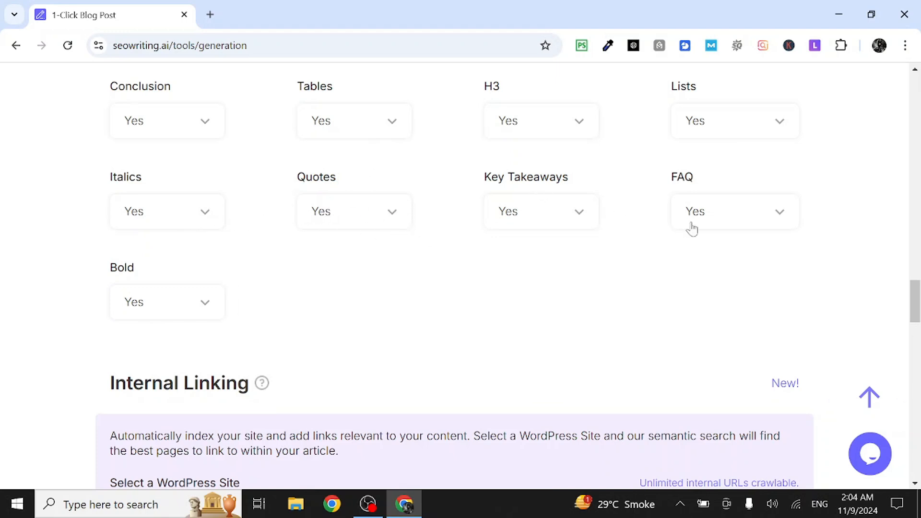
Examine the Internal Linking section's WordPress site choices and the External Linking section without selecting anything
{"action": "scroll", "coordinate": [438, 331], "scroll_direction": "down", "scroll_amount": 5}
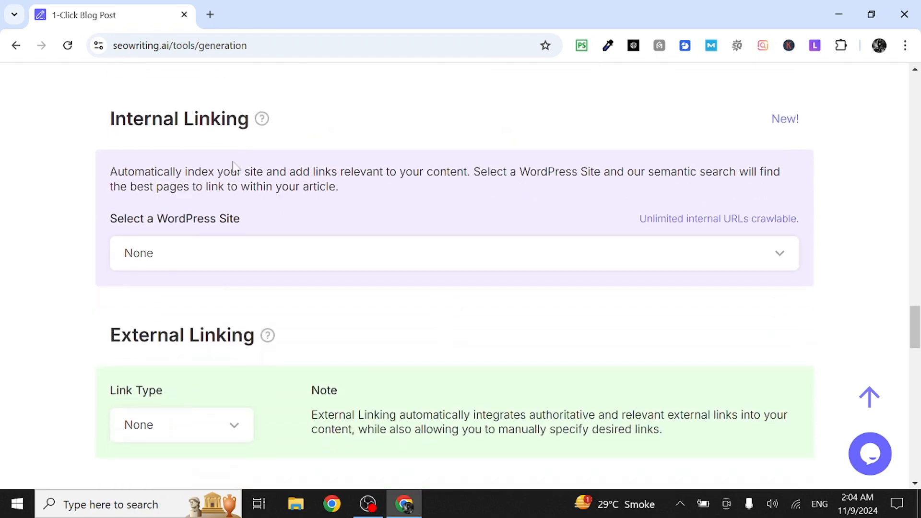
{"action": "left_click", "coordinate": [278, 261]}
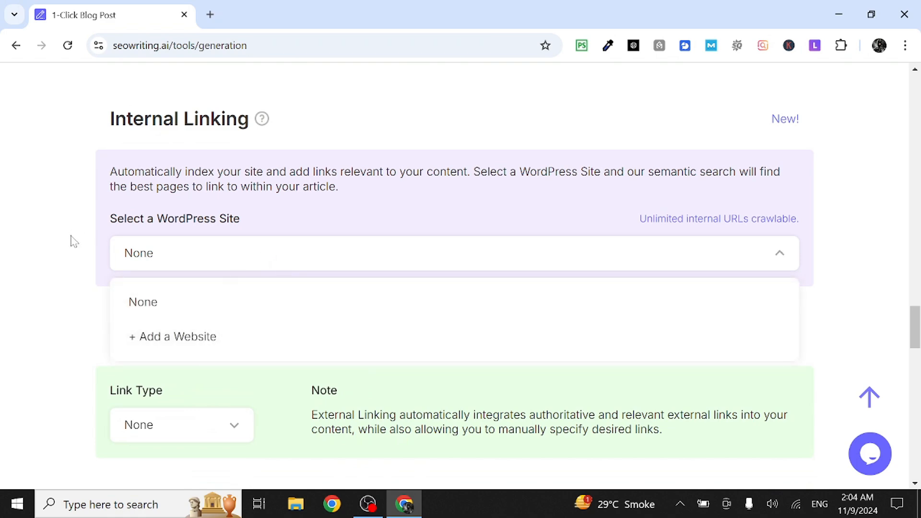
{"action": "left_click", "coordinate": [73, 245]}
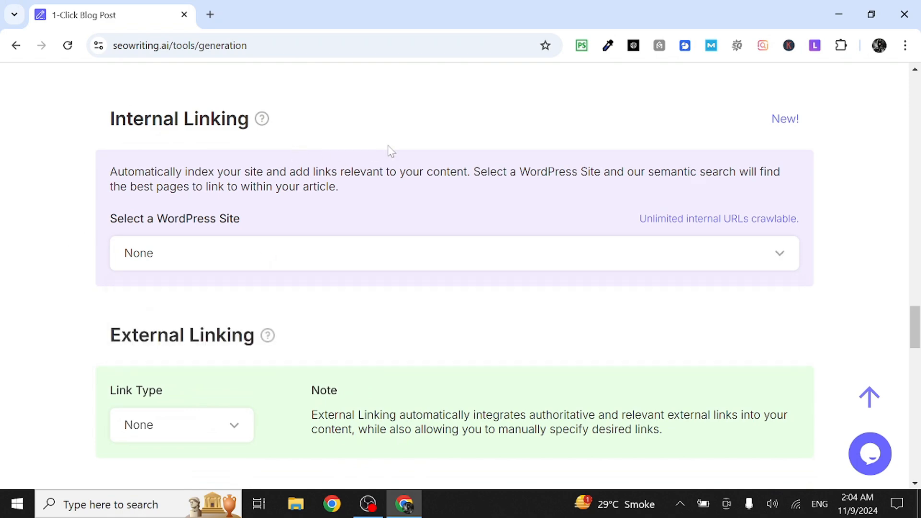
{"action": "scroll", "coordinate": [386, 149], "scroll_direction": "down", "scroll_amount": 3}
{"action": "scroll", "coordinate": [387, 148], "scroll_direction": "up", "scroll_amount": 4}
{"action": "scroll", "coordinate": [388, 148], "scroll_direction": "down", "scroll_amount": 2}
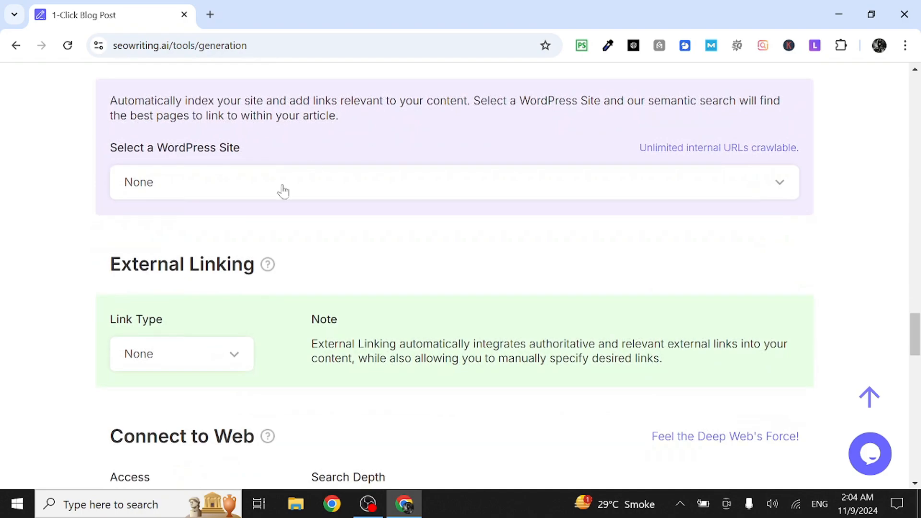
{"action": "scroll", "coordinate": [251, 225], "scroll_direction": "up", "scroll_amount": 1}
{"action": "scroll", "coordinate": [254, 228], "scroll_direction": "down", "scroll_amount": 5}
{"action": "scroll", "coordinate": [255, 228], "scroll_direction": "down", "scroll_amount": 10}
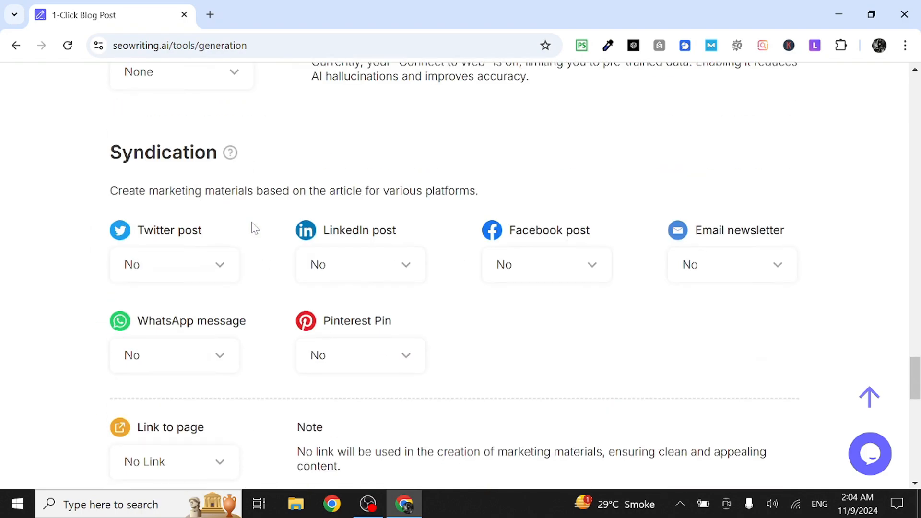
{"action": "scroll", "coordinate": [252, 226], "scroll_direction": "up", "scroll_amount": 14}
{"action": "scroll", "coordinate": [253, 229], "scroll_direction": "up", "scroll_amount": 1}
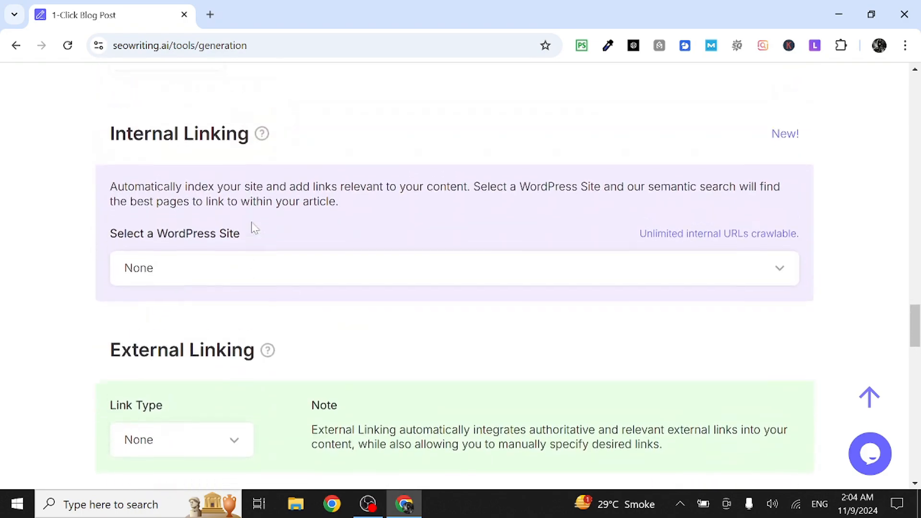
Examine the Access choices for Connect to Web without changing the setting
{"action": "scroll", "coordinate": [253, 230], "scroll_direction": "down", "scroll_amount": 12}
{"action": "scroll", "coordinate": [252, 226], "scroll_direction": "up", "scroll_amount": 11}
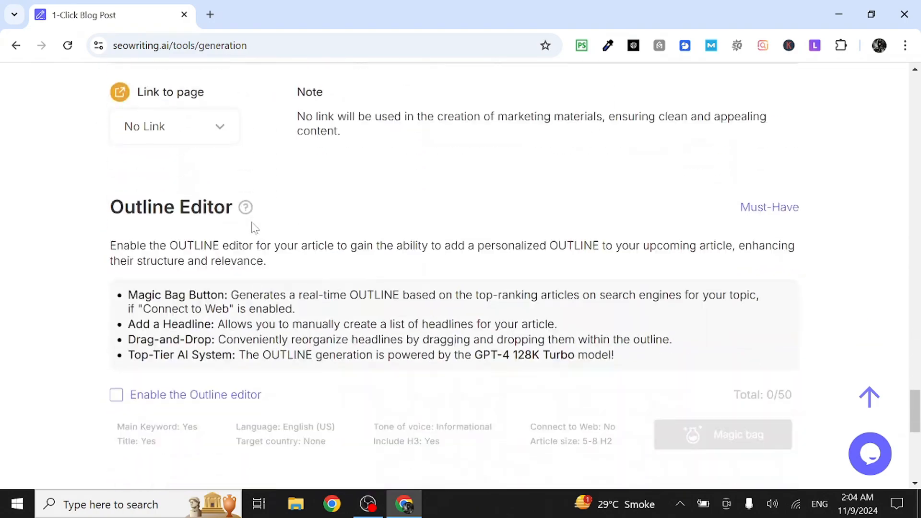
{"action": "scroll", "coordinate": [254, 227], "scroll_direction": "up", "scroll_amount": 2}
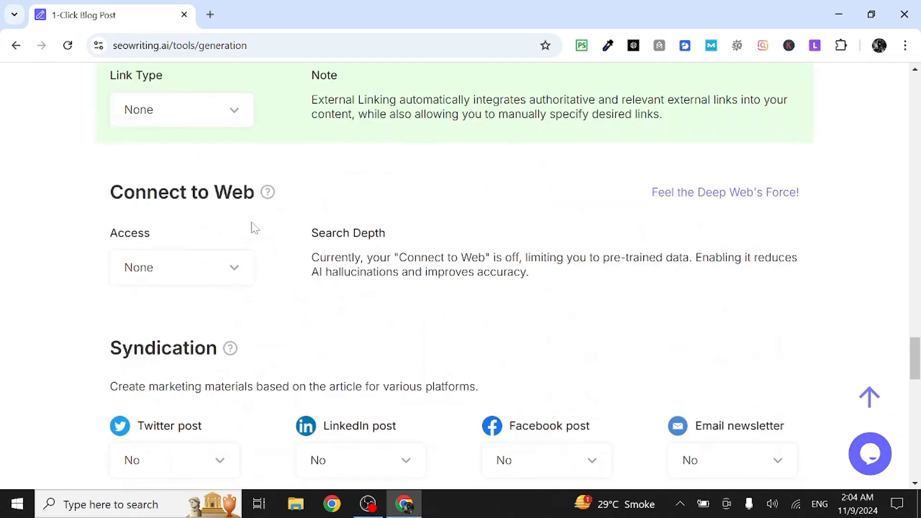
{"action": "scroll", "coordinate": [276, 292], "scroll_direction": "down", "scroll_amount": 2}
{"action": "scroll", "coordinate": [274, 292], "scroll_direction": "up", "scroll_amount": 1}
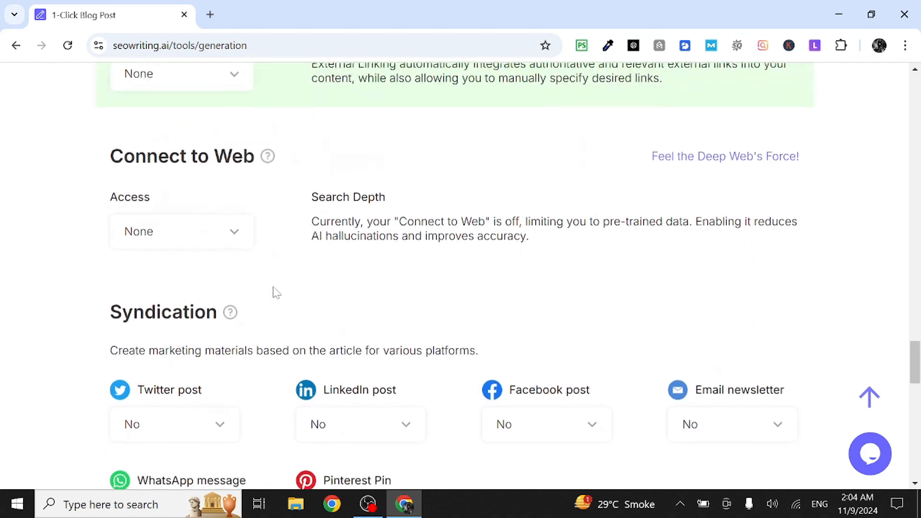
{"action": "scroll", "coordinate": [271, 292], "scroll_direction": "down", "scroll_amount": 1}
{"action": "left_click_drag", "start_coordinate": [79, 117], "coordinate": [290, 120]}
{"action": "left_click", "coordinate": [195, 209]}
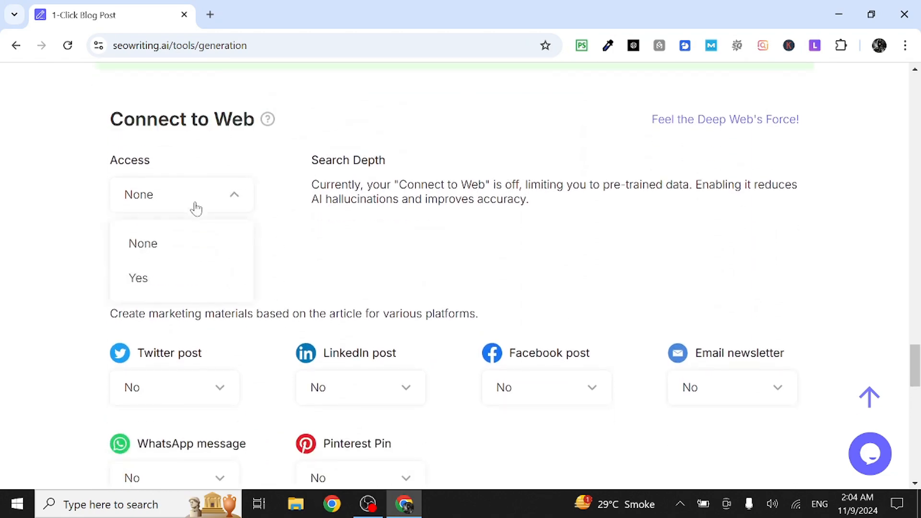
{"action": "left_click", "coordinate": [21, 284]}
Review the Syndication section's platforms for creating marketing materials from the article
{"action": "scroll", "coordinate": [21, 297], "scroll_direction": "down", "scroll_amount": 3}
{"action": "scroll", "coordinate": [76, 120], "scroll_direction": "up", "scroll_amount": 1}
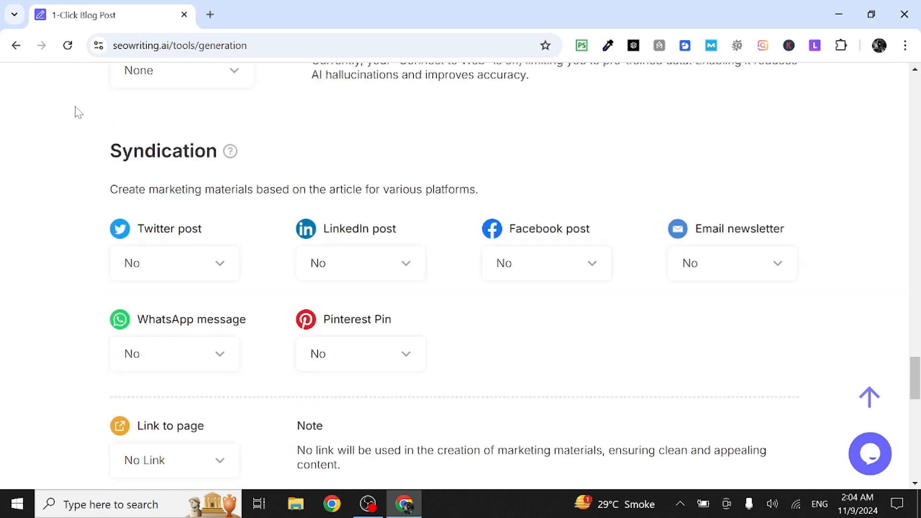
{"action": "left_click_drag", "start_coordinate": [88, 142], "coordinate": [198, 142]}
{"action": "left_click", "coordinate": [95, 229]}
Review the Link to page setting and the Outline Editor section without enabling the editor
{"action": "mouse_move", "coordinate": [915, 384]}
{"action": "left_mouse_down"}
{"action": "mouse_move", "coordinate": [916, 230]}
{"action": "mouse_move", "coordinate": [920, 395]}
{"action": "left_mouse_up"}
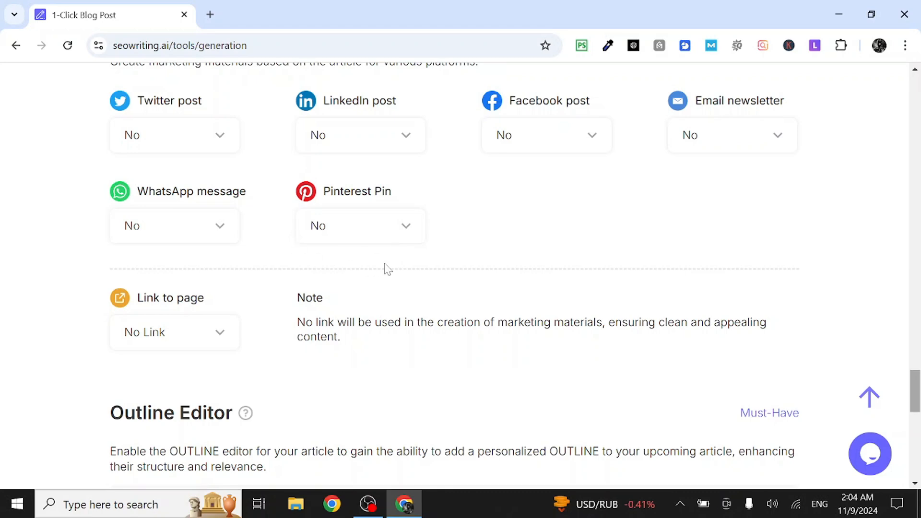
{"action": "scroll", "coordinate": [384, 268], "scroll_direction": "down", "scroll_amount": 6}
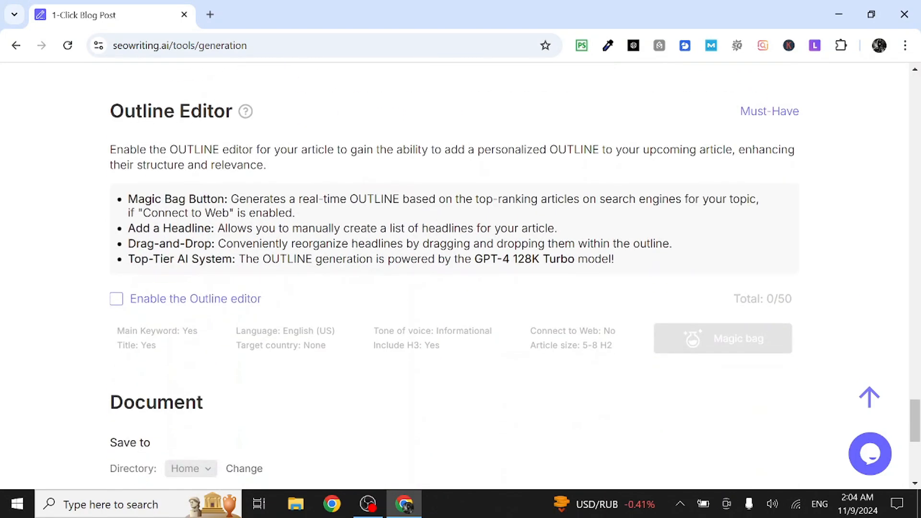
{"action": "left_click_drag", "start_coordinate": [110, 110], "coordinate": [238, 117]}
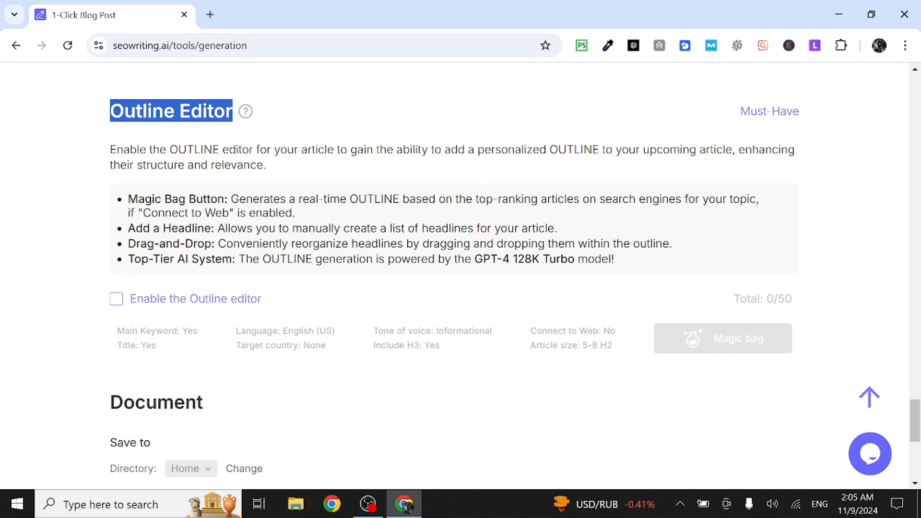
Review the Document save directory and the Publishing to Website section without choosing a target website
{"action": "left_click", "coordinate": [73, 186]}
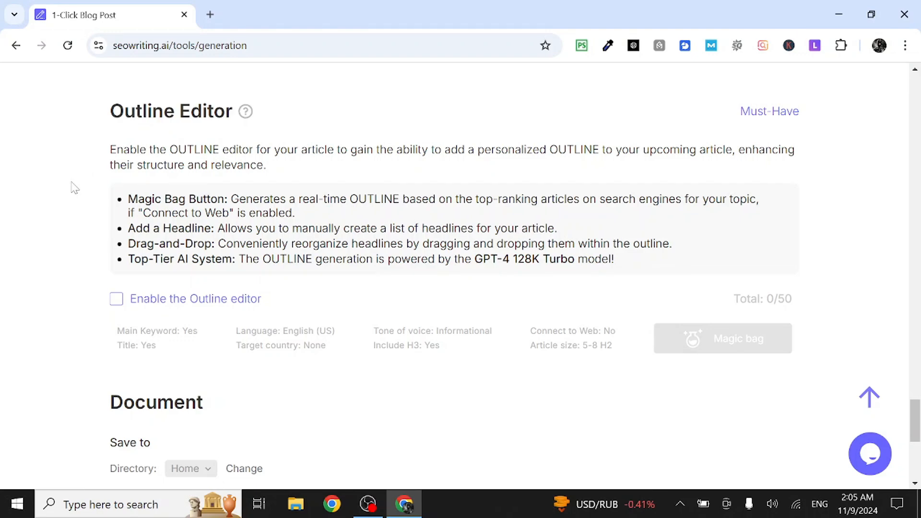
{"action": "scroll", "coordinate": [73, 233], "scroll_direction": "down", "scroll_amount": 5}
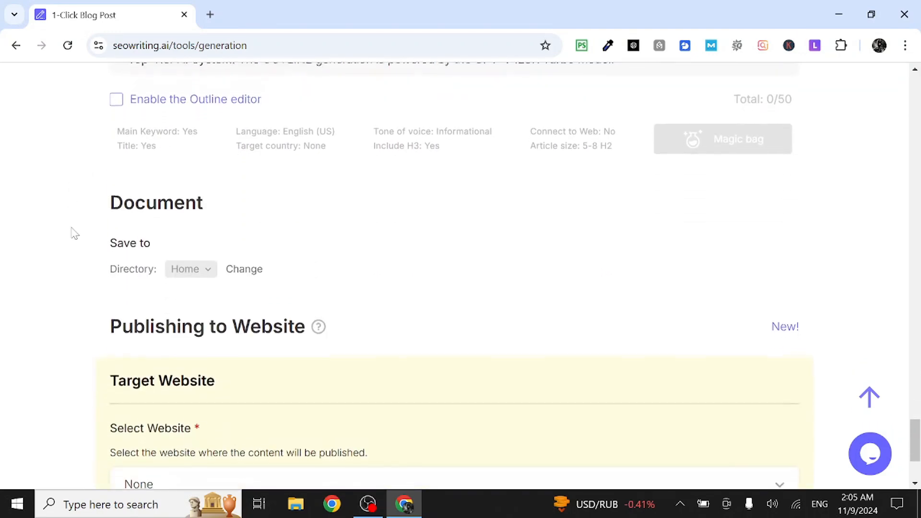
{"action": "scroll", "coordinate": [73, 234], "scroll_direction": "down", "scroll_amount": 1}
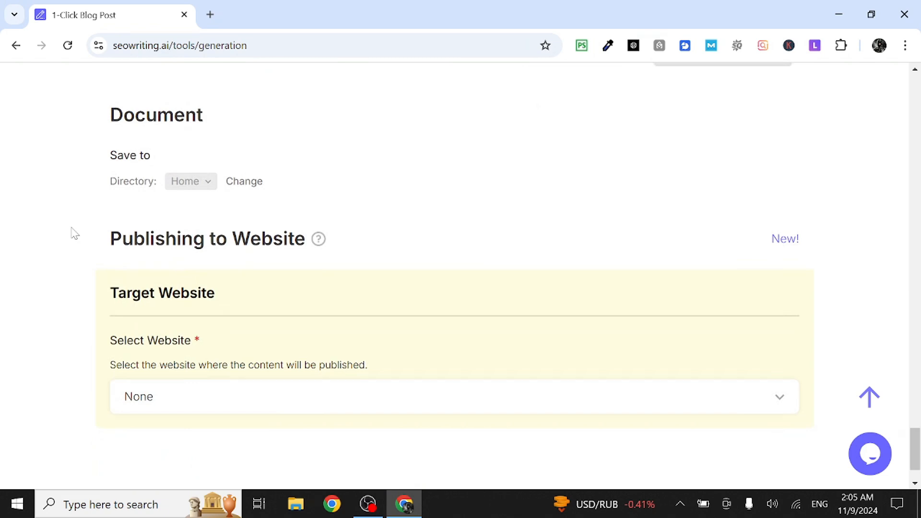
{"action": "scroll", "coordinate": [75, 313], "scroll_direction": "down", "scroll_amount": 1}
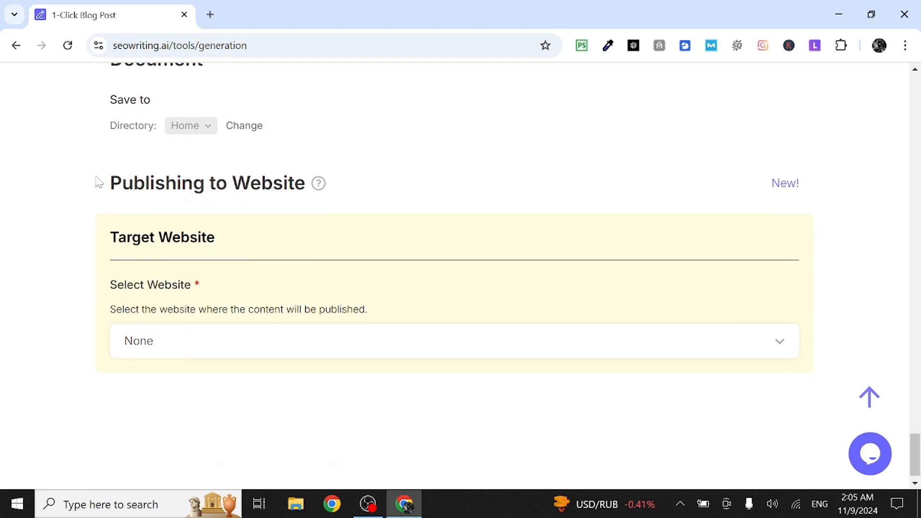
{"action": "left_click_drag", "start_coordinate": [98, 182], "coordinate": [294, 183]}
{"action": "scroll", "coordinate": [294, 183], "scroll_direction": "down", "scroll_amount": 1}
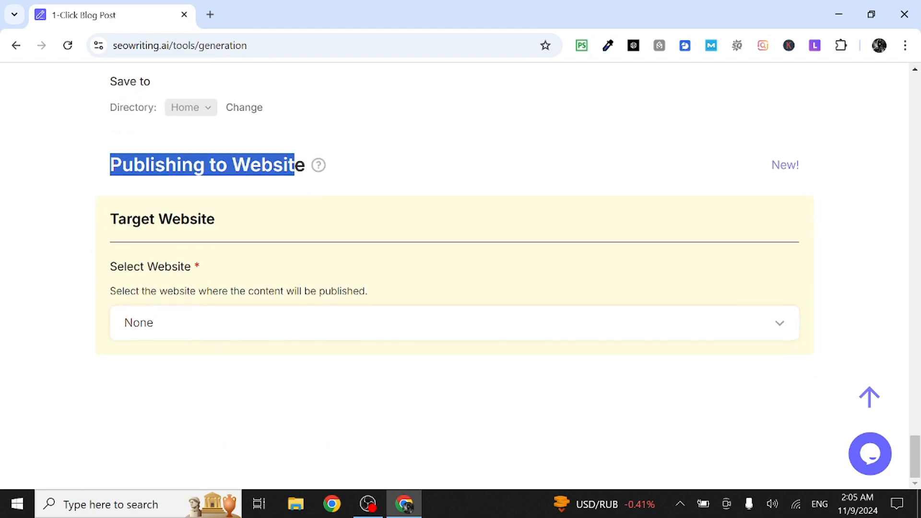
Run the 1-Click Blog Post generation and open the finished biography article from the Builder list
{"action": "scroll", "coordinate": [293, 301], "scroll_direction": "up", "scroll_amount": 20}
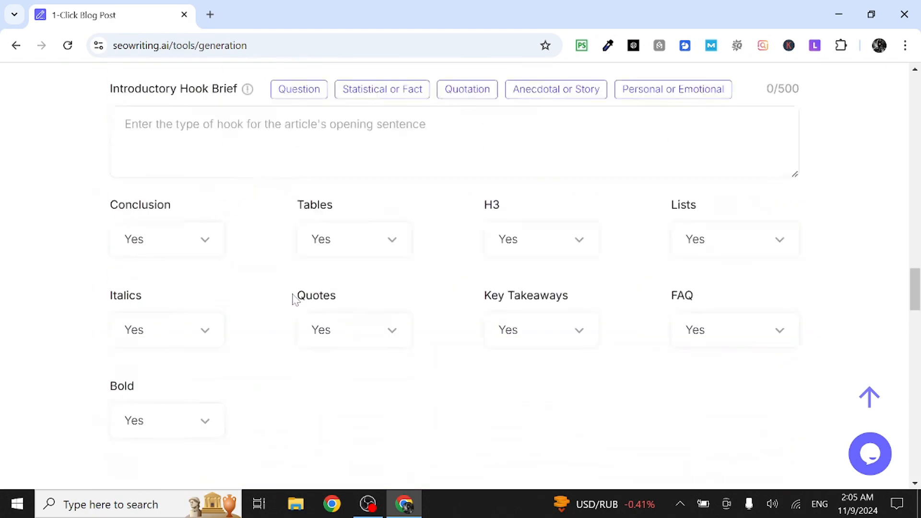
{"action": "scroll", "coordinate": [294, 301], "scroll_direction": "up", "scroll_amount": 20}
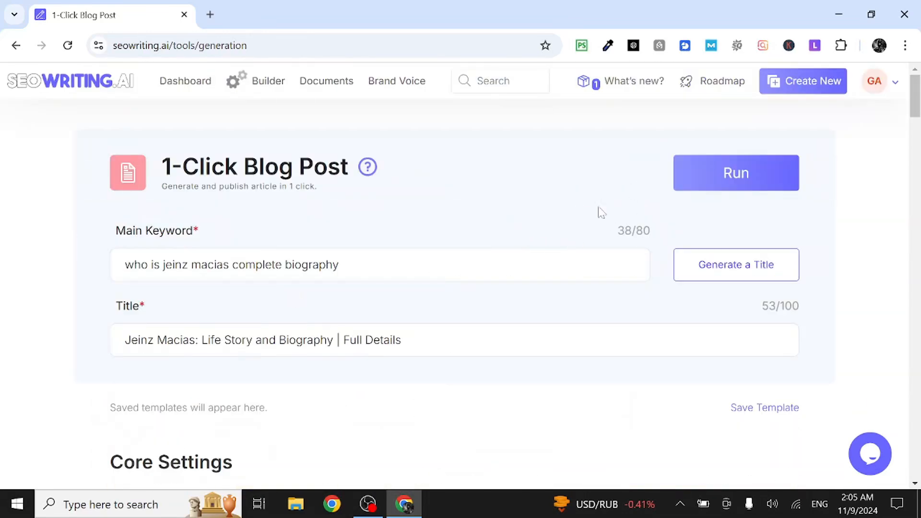
{"action": "left_click", "coordinate": [715, 178]}
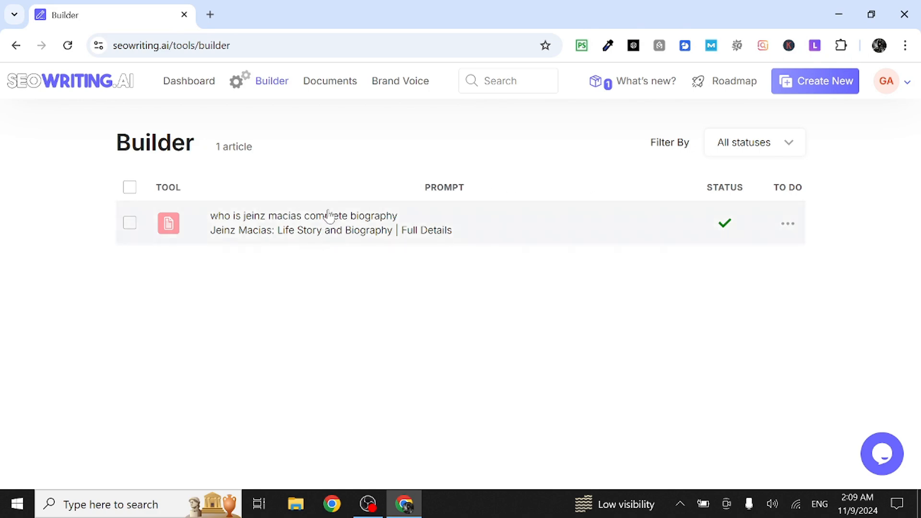
{"action": "left_click", "coordinate": [328, 216]}
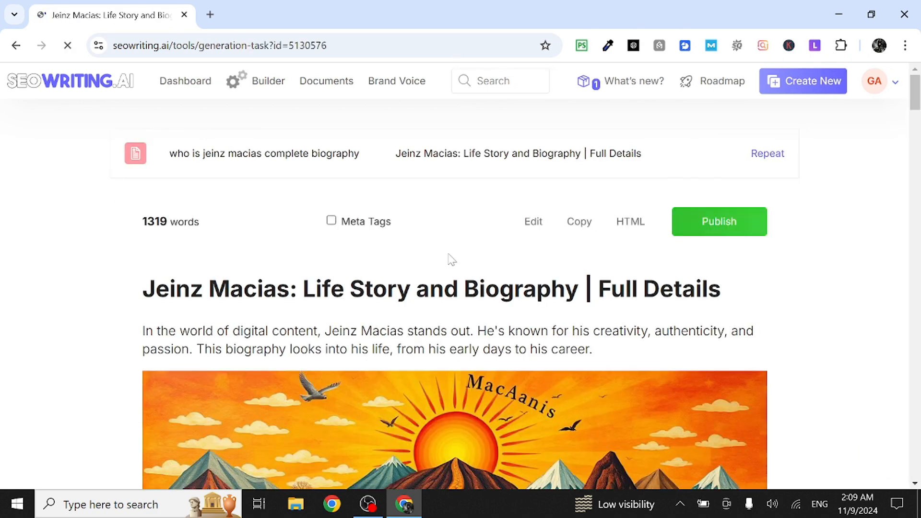
Examine the generated article's title, introduction, opening image and Key Takeaways list
{"action": "scroll", "coordinate": [450, 259], "scroll_direction": "down", "scroll_amount": 3}
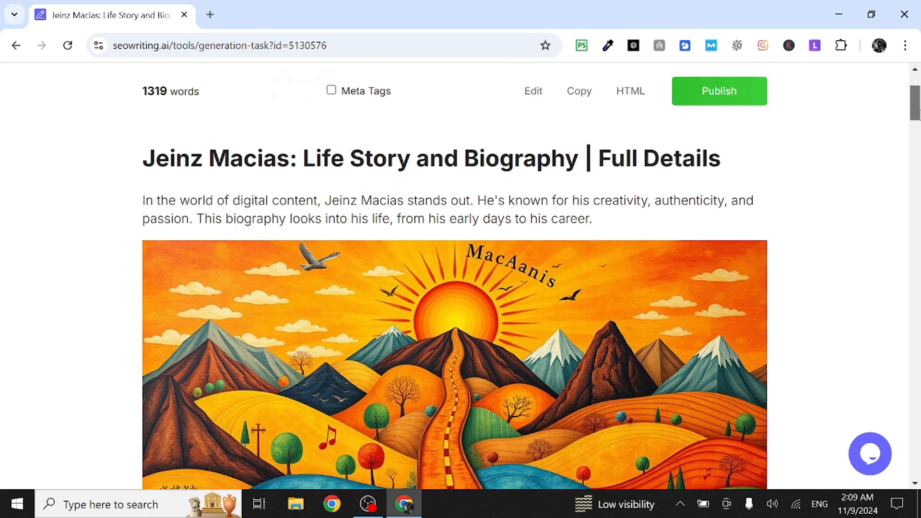
{"action": "left_click_drag", "start_coordinate": [920, 111], "coordinate": [919, 153]}
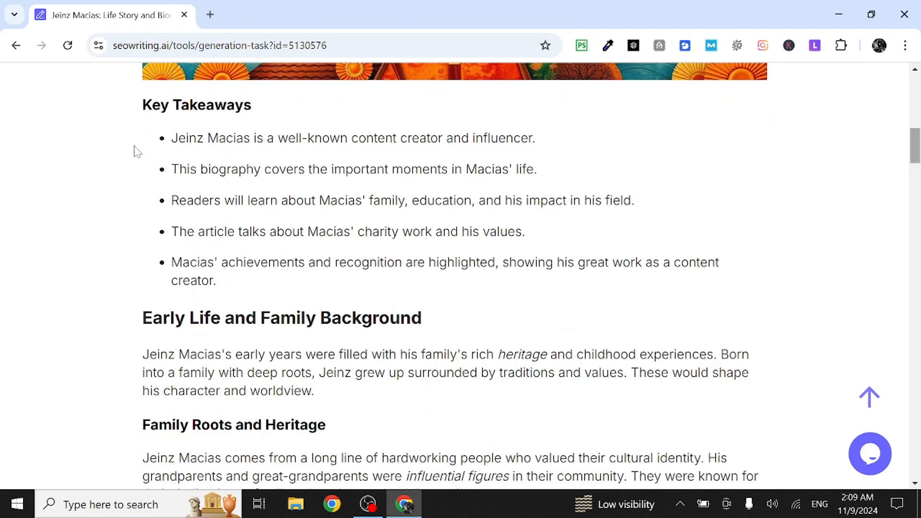
{"action": "left_click_drag", "start_coordinate": [171, 150], "coordinate": [406, 276]}
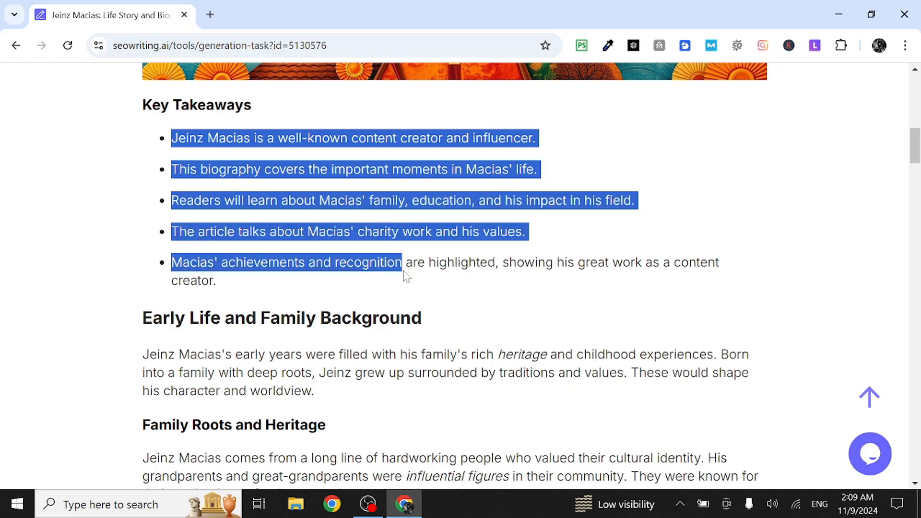
{"action": "left_click", "coordinate": [490, 318]}
Read through the complete biography and education sections and inspect the graduation ceremony image
{"action": "scroll", "coordinate": [491, 318], "scroll_direction": "down", "scroll_amount": 16}
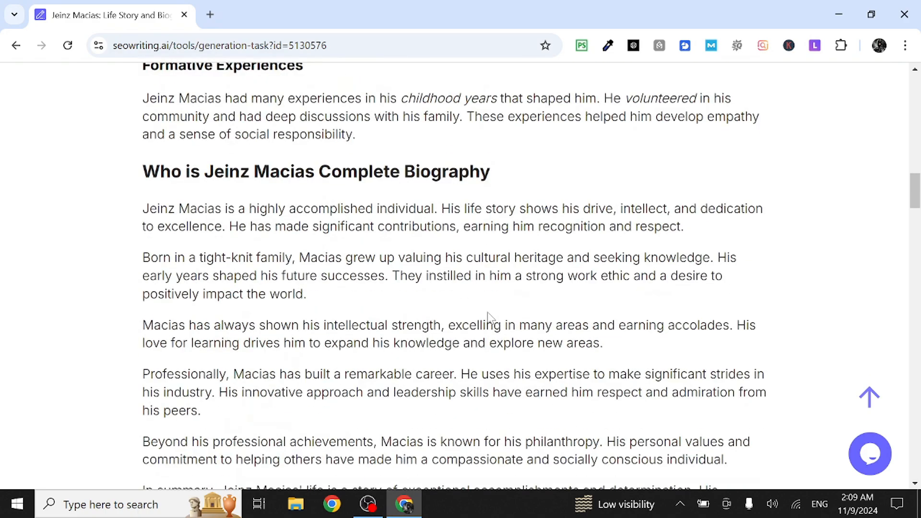
{"action": "scroll", "coordinate": [488, 317], "scroll_direction": "down", "scroll_amount": 19}
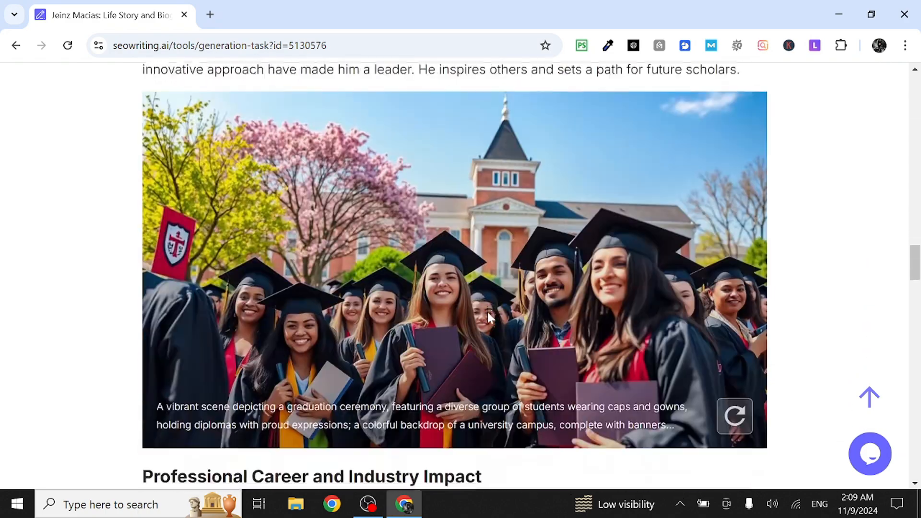
{"action": "scroll", "coordinate": [487, 311], "scroll_direction": "up", "scroll_amount": 2}
{"action": "scroll", "coordinate": [487, 311], "scroll_direction": "down", "scroll_amount": 2}
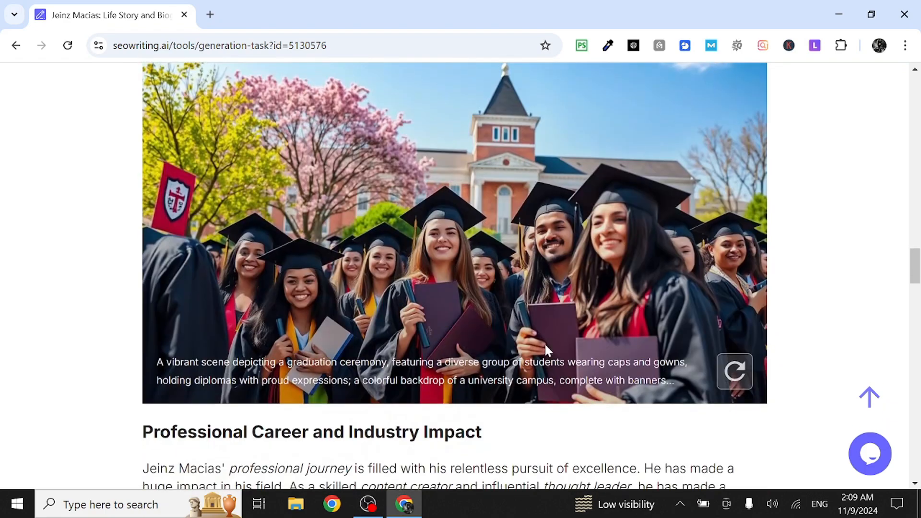
{"action": "scroll", "coordinate": [465, 177], "scroll_direction": "up", "scroll_amount": 6}
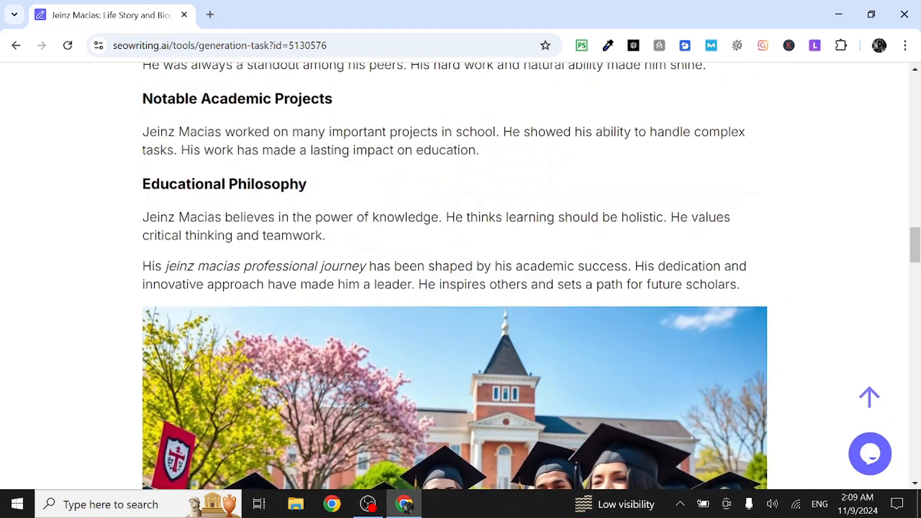
Examine the Professional Career and Industry Impact section together with its career highlights collage image
{"action": "scroll", "coordinate": [458, 149], "scroll_direction": "down", "scroll_amount": 17}
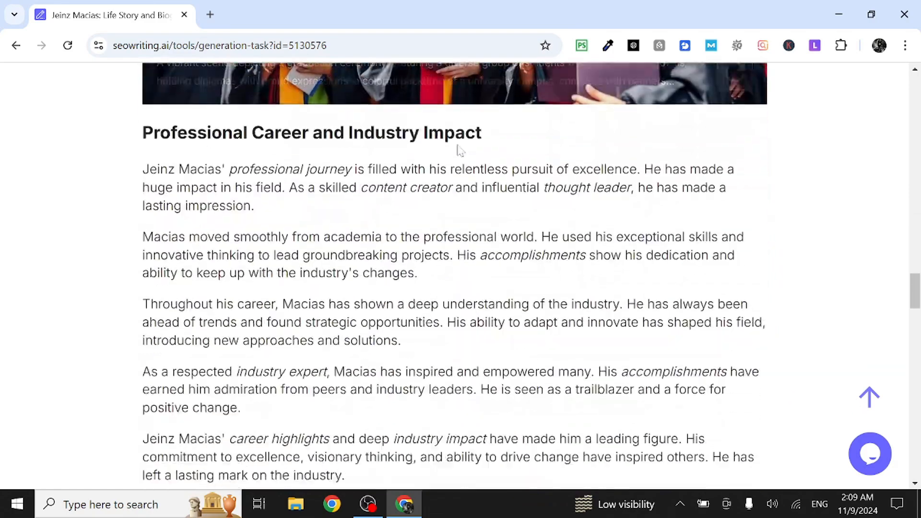
{"action": "scroll", "coordinate": [457, 145], "scroll_direction": "down", "scroll_amount": 10}
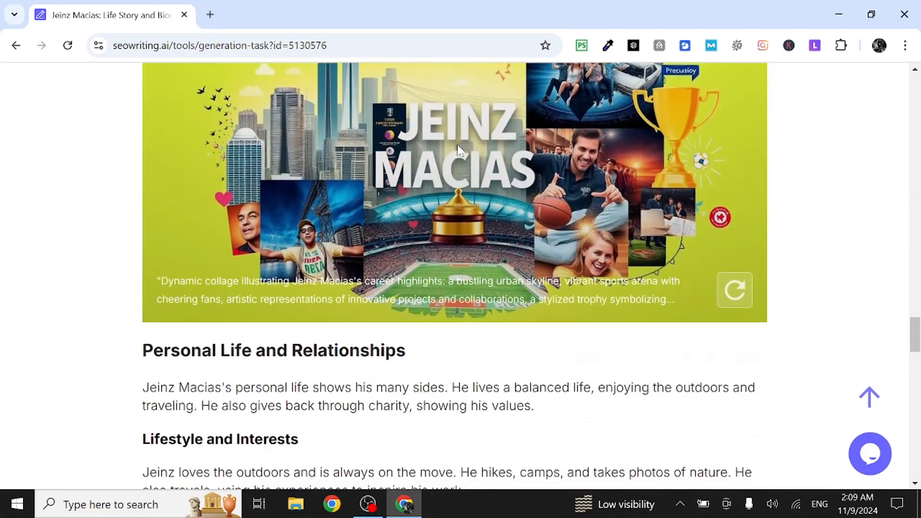
{"action": "scroll", "coordinate": [457, 145], "scroll_direction": "down", "scroll_amount": 4}
{"action": "scroll", "coordinate": [457, 145], "scroll_direction": "up", "scroll_amount": 8}
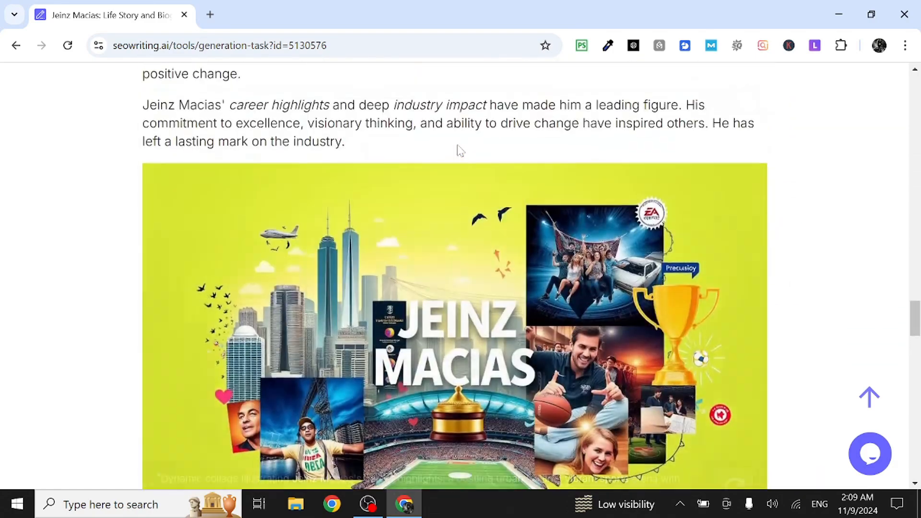
{"action": "scroll", "coordinate": [457, 145], "scroll_direction": "down", "scroll_amount": 1}
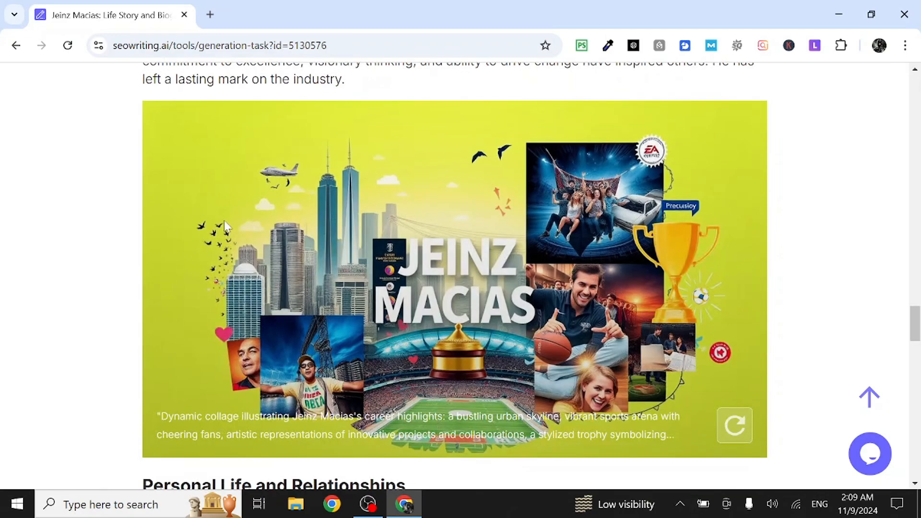
{"action": "scroll", "coordinate": [223, 220], "scroll_direction": "up", "scroll_amount": 3}
{"action": "scroll", "coordinate": [223, 220], "scroll_direction": "up", "scroll_amount": 3}
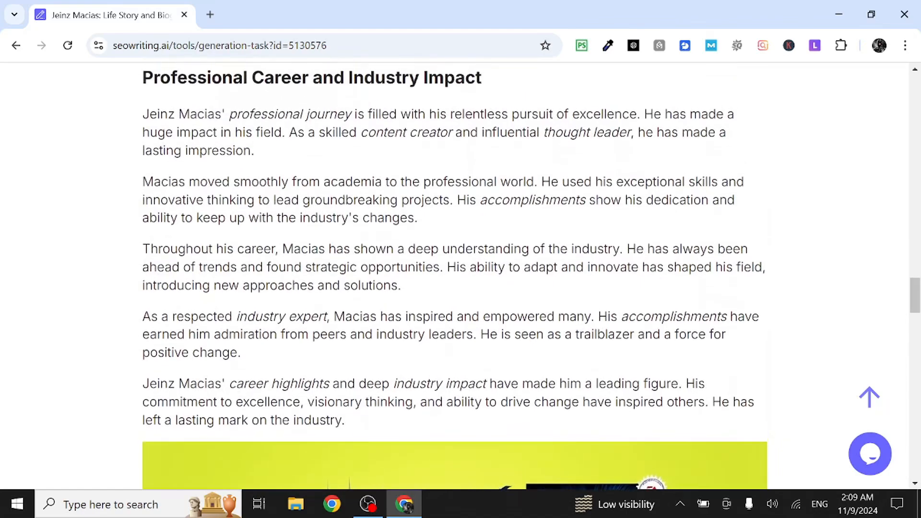
{"action": "scroll", "coordinate": [224, 220], "scroll_direction": "down", "scroll_amount": 9}
{"action": "scroll", "coordinate": [224, 220], "scroll_direction": "up", "scroll_amount": 2}
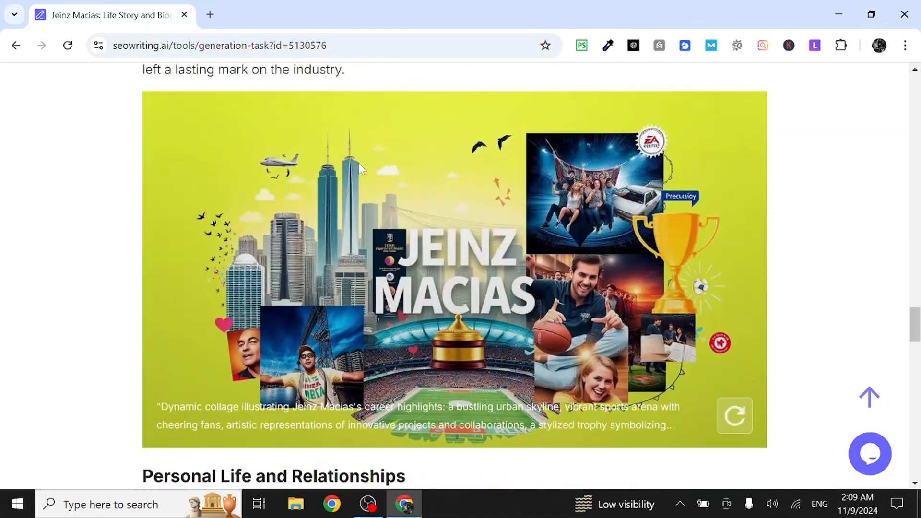
Review the Personal Life and Relationships section, including its lifestyle, philanthropy and personal values subsections
{"action": "scroll", "coordinate": [229, 252], "scroll_direction": "down", "scroll_amount": 5}
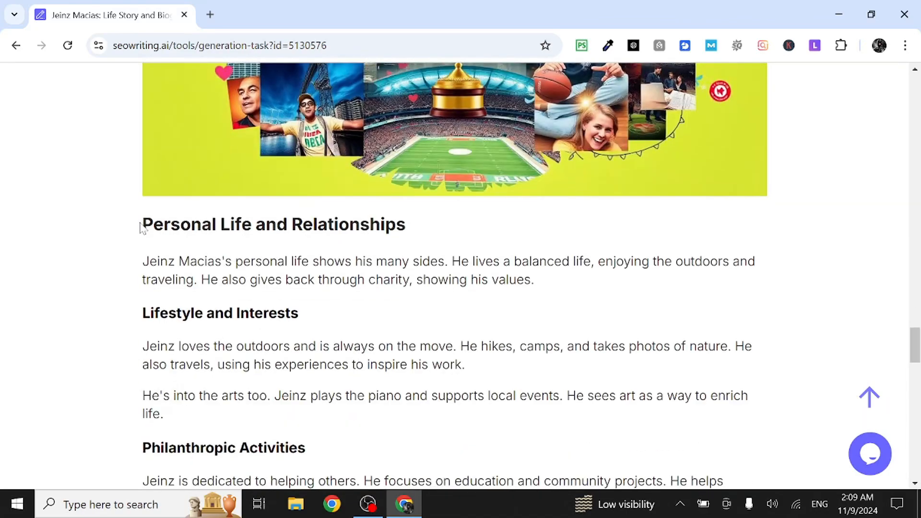
{"action": "left_click_drag", "start_coordinate": [143, 224], "coordinate": [301, 262]}
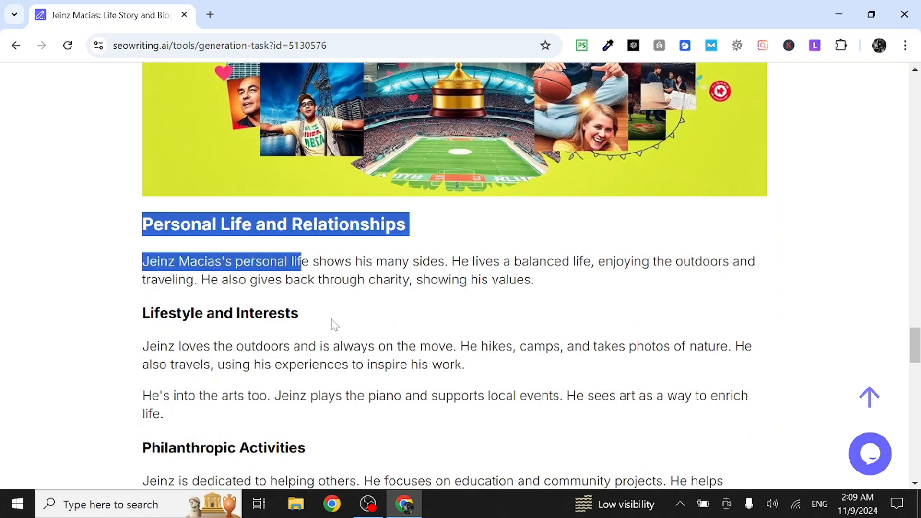
{"action": "left_click_drag", "start_coordinate": [334, 325], "coordinate": [150, 279]}
{"action": "left_click", "coordinate": [132, 377]}
{"action": "scroll", "coordinate": [132, 376], "scroll_direction": "down", "scroll_amount": 12}
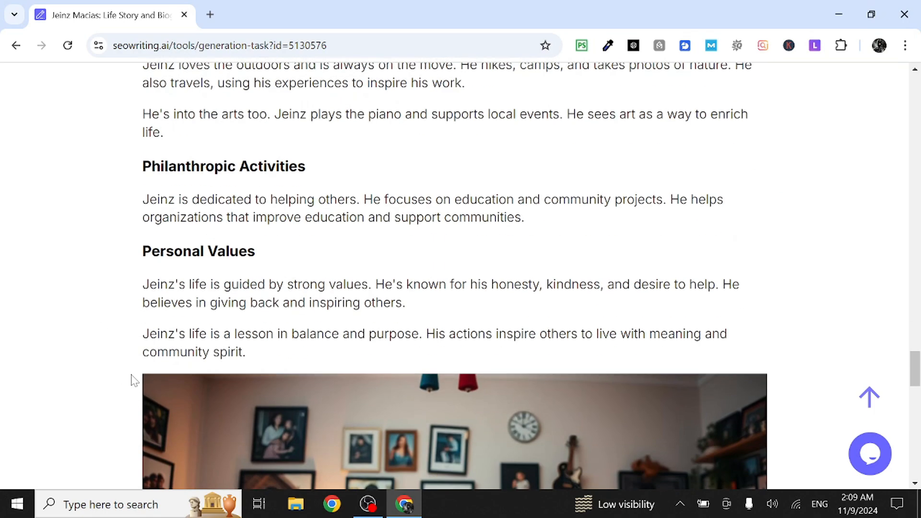
Review the Notable Achievements and Recognition section and the questions and answers in the article's FAQ
{"action": "scroll", "coordinate": [134, 380], "scroll_direction": "down", "scroll_amount": 15}
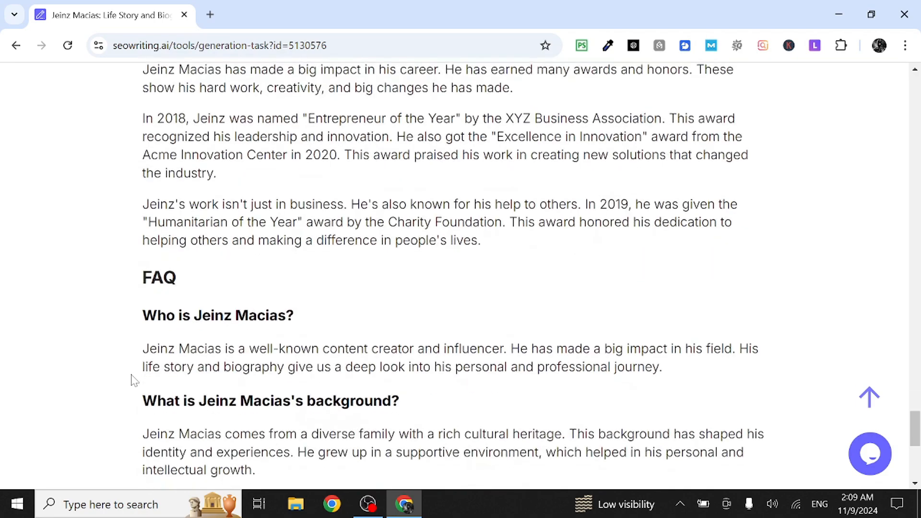
{"action": "scroll", "coordinate": [134, 380], "scroll_direction": "down", "scroll_amount": 10}
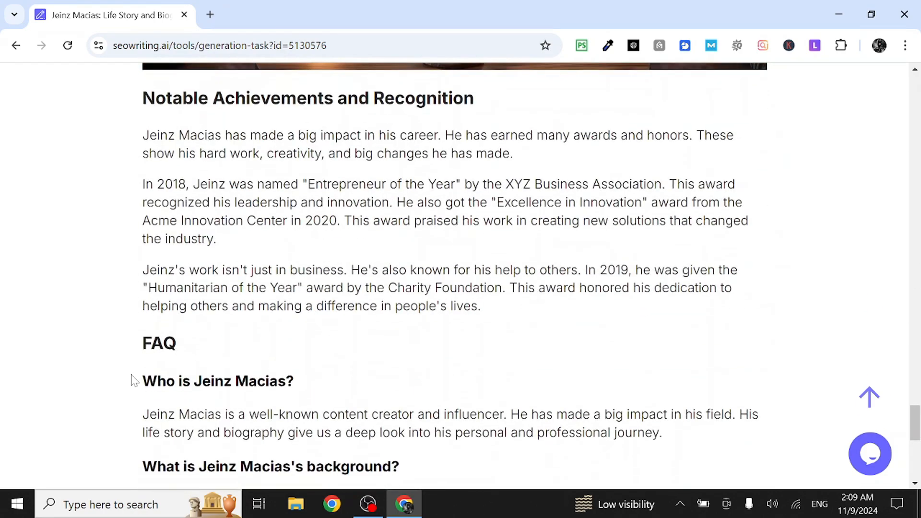
{"action": "scroll", "coordinate": [134, 379], "scroll_direction": "down", "scroll_amount": 5}
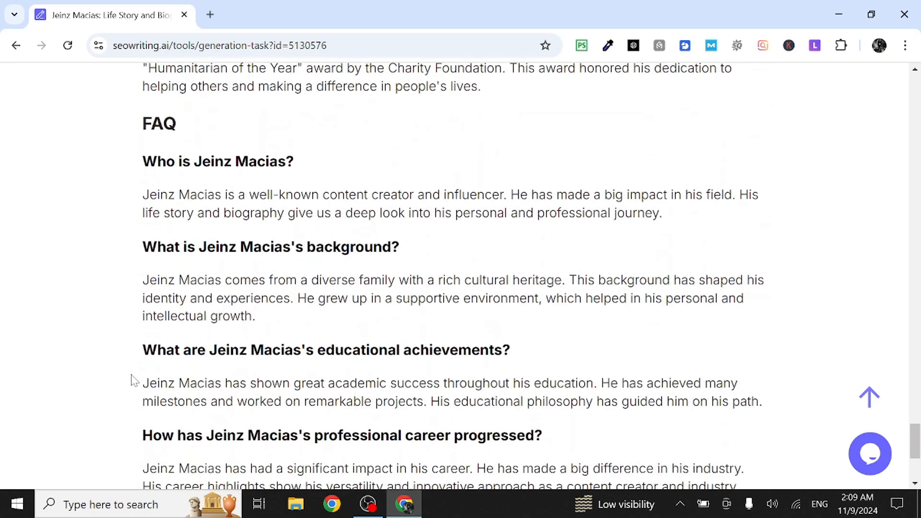
{"action": "left_click_drag", "start_coordinate": [129, 163], "coordinate": [429, 425]}
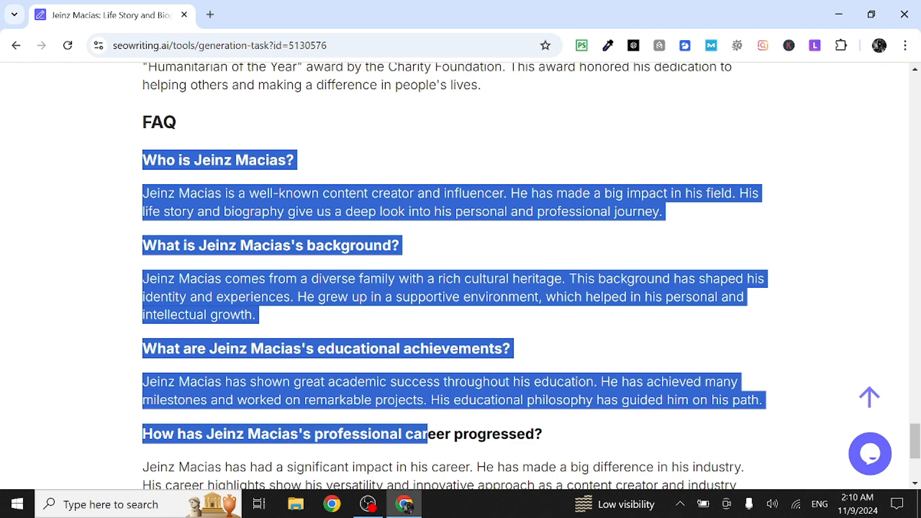
{"action": "left_click", "coordinate": [459, 329]}
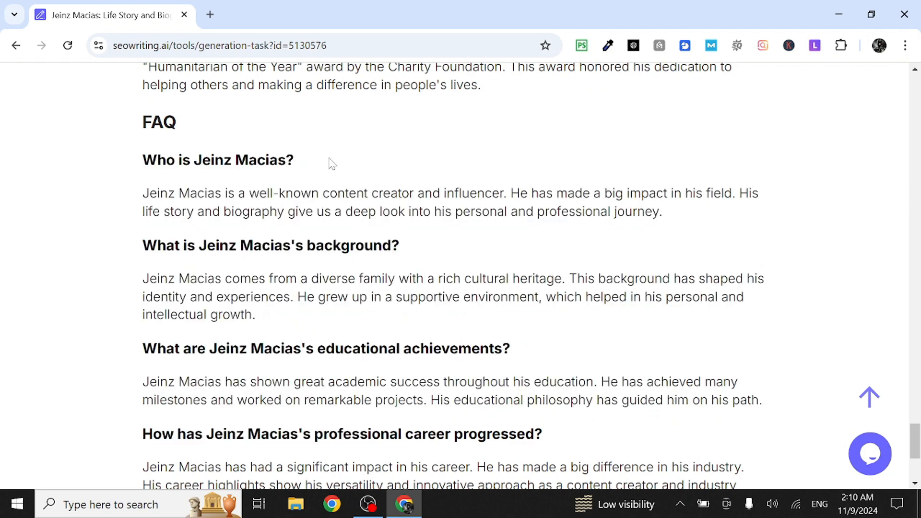
{"action": "left_click_drag", "start_coordinate": [331, 163], "coordinate": [299, 168]}
{"action": "left_click", "coordinate": [129, 215]}
{"action": "scroll", "coordinate": [266, 228], "scroll_direction": "down", "scroll_amount": 2}
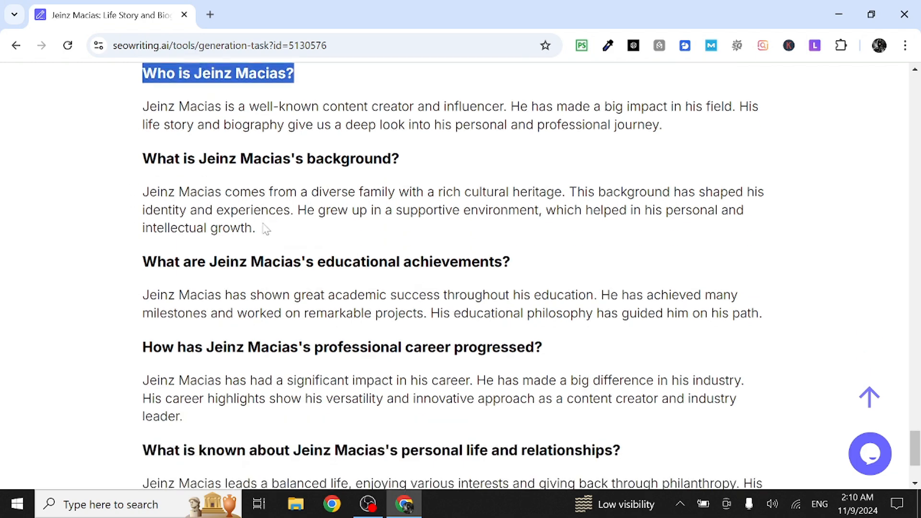
{"action": "left_click_drag", "start_coordinate": [137, 133], "coordinate": [362, 133]}
{"action": "scroll", "coordinate": [294, 232], "scroll_direction": "down", "scroll_amount": 2}
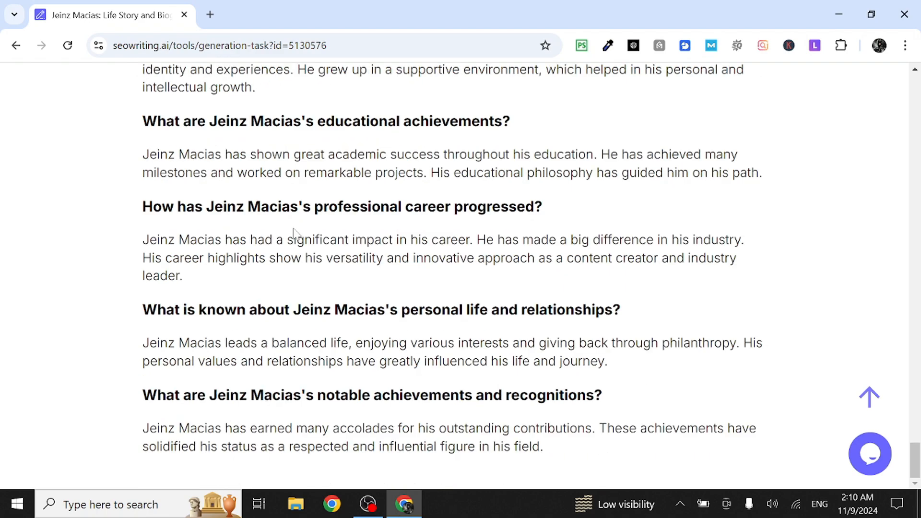
Go back to the beginning of the generated article and turn on the display of its meta tags
{"action": "scroll", "coordinate": [323, 264], "scroll_direction": "up", "scroll_amount": 15}
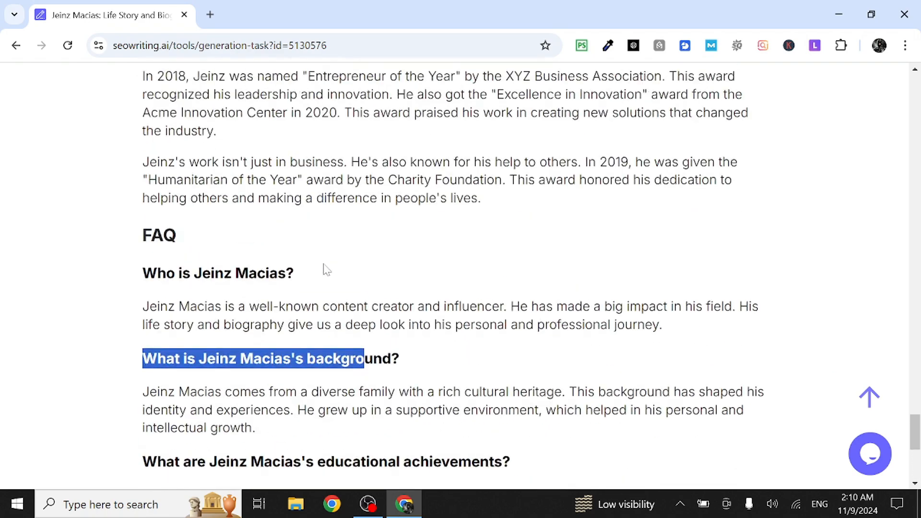
{"action": "scroll", "coordinate": [324, 264], "scroll_direction": "down", "scroll_amount": 5}
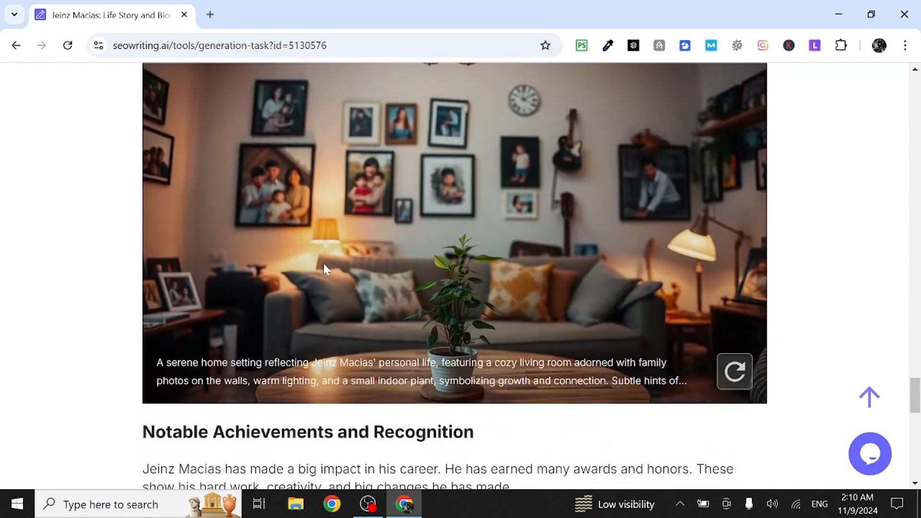
{"action": "scroll", "coordinate": [323, 264], "scroll_direction": "up", "scroll_amount": 20}
{"action": "scroll", "coordinate": [324, 263], "scroll_direction": "up", "scroll_amount": 20}
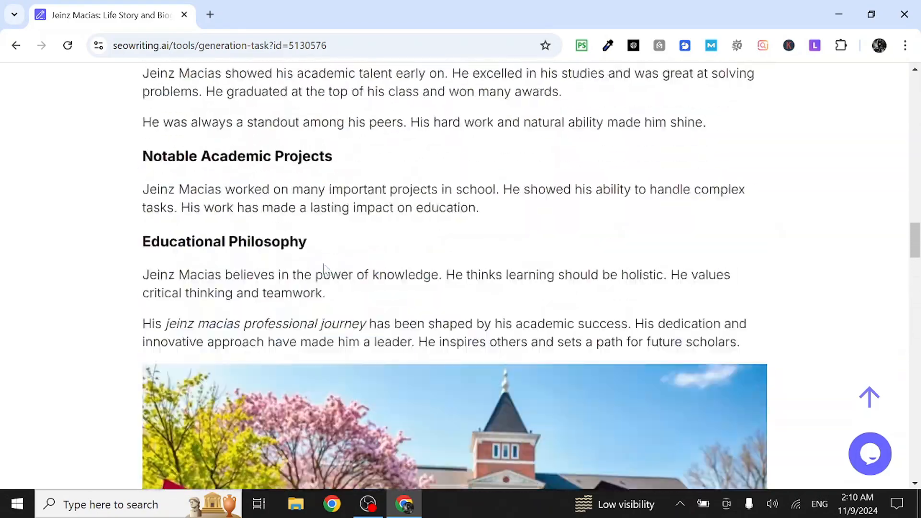
{"action": "scroll", "coordinate": [323, 264], "scroll_direction": "up", "scroll_amount": 7}
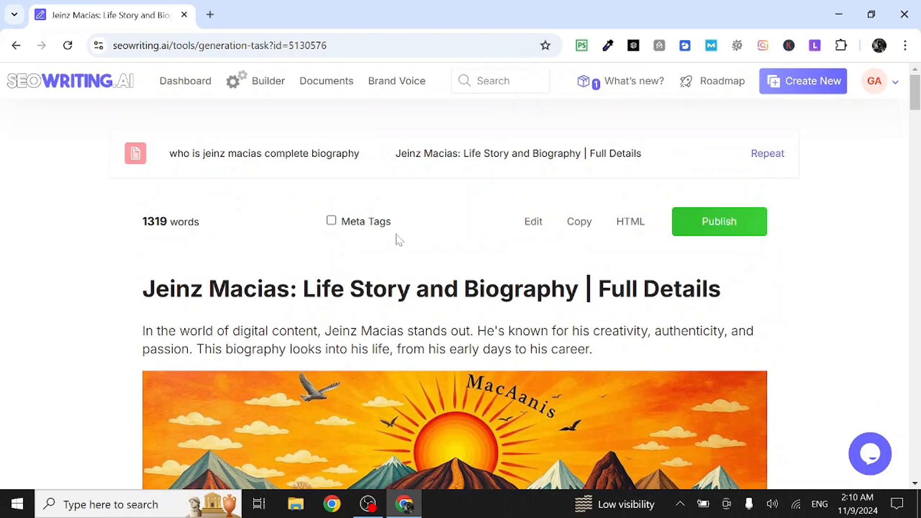
{"action": "left_click", "coordinate": [331, 222]}
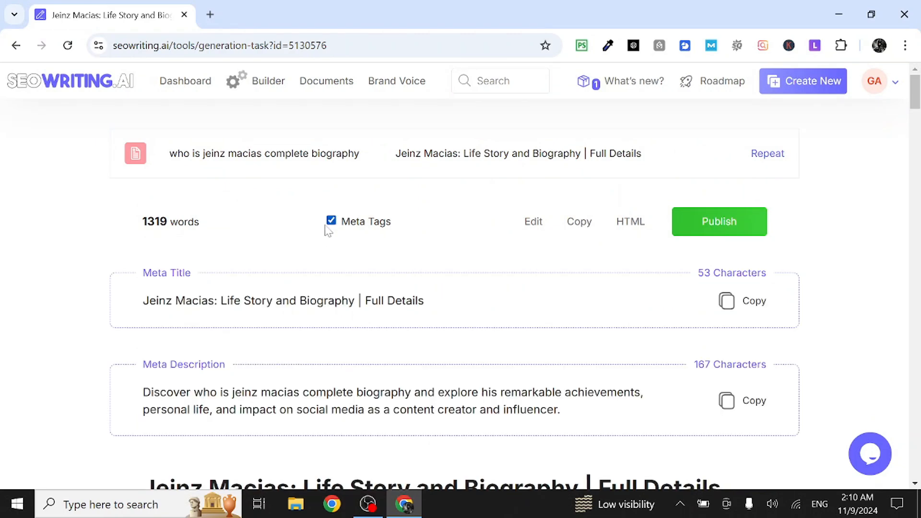
Review the generated meta title and read through the full meta description
{"action": "scroll", "coordinate": [302, 237], "scroll_direction": "down", "scroll_amount": 4}
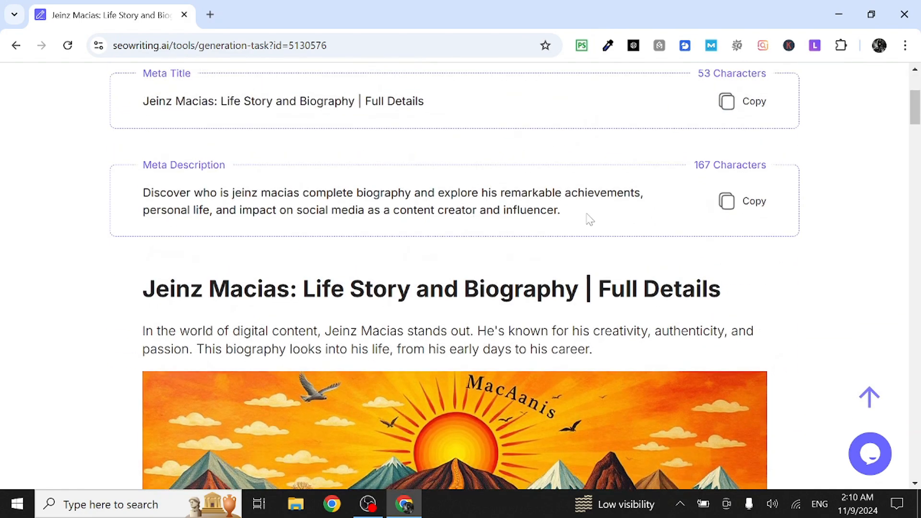
{"action": "left_click_drag", "start_coordinate": [561, 211], "coordinate": [492, 210]}
{"action": "left_click_drag", "start_coordinate": [142, 199], "coordinate": [545, 228]}
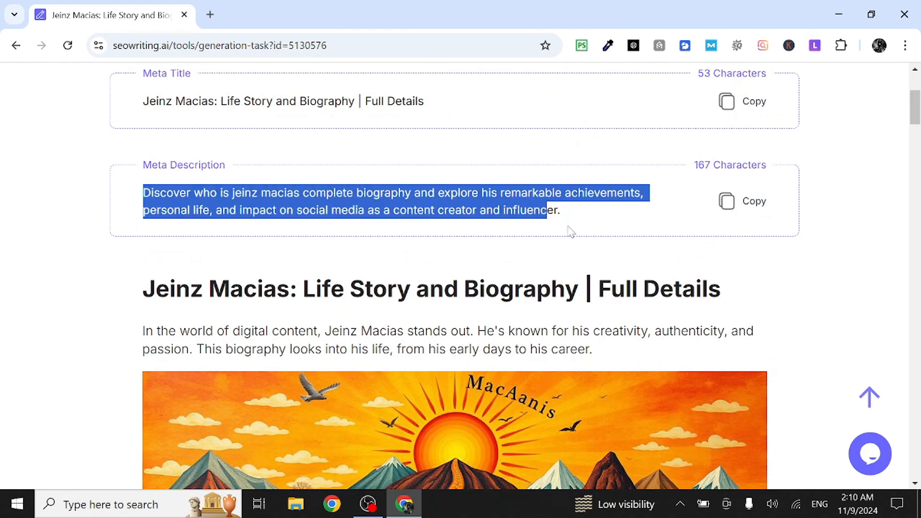
{"action": "scroll", "coordinate": [496, 272], "scroll_direction": "up", "scroll_amount": 3}
{"action": "left_click", "coordinate": [417, 243]}
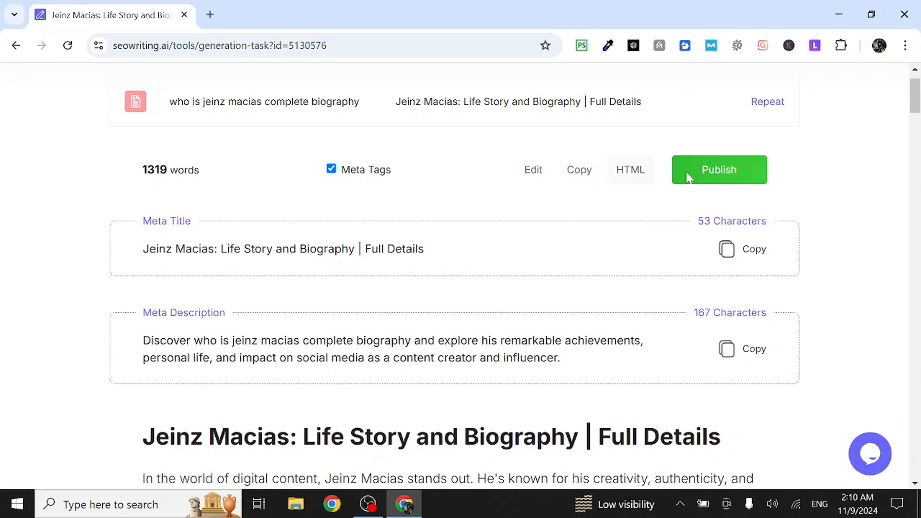
Start publishing the article and proceed from the integration request to the WordPress connection settings
{"action": "left_click", "coordinate": [719, 173]}
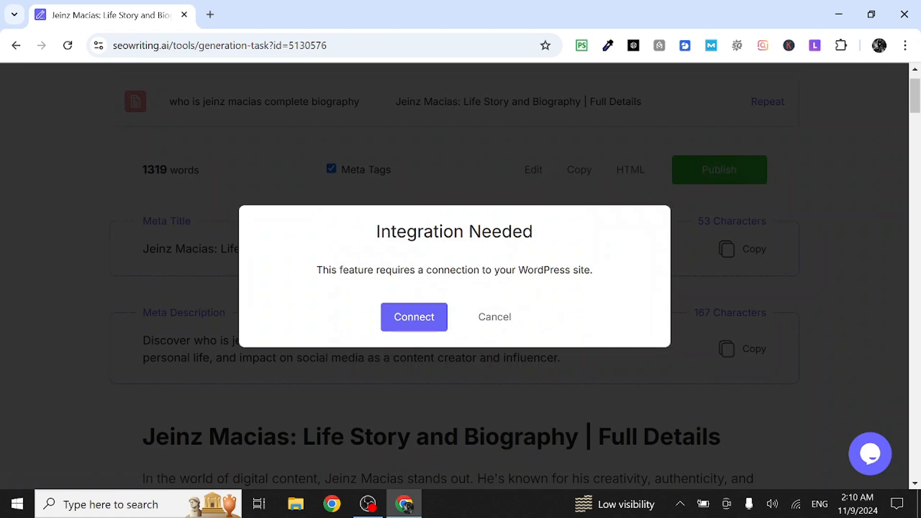
{"action": "left_click", "coordinate": [386, 322]}
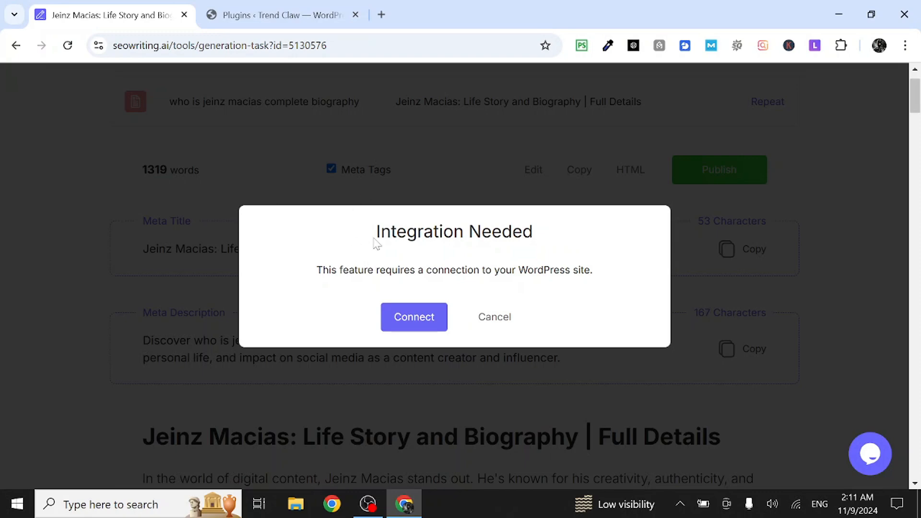
{"action": "left_click_drag", "start_coordinate": [374, 233], "coordinate": [582, 240]}
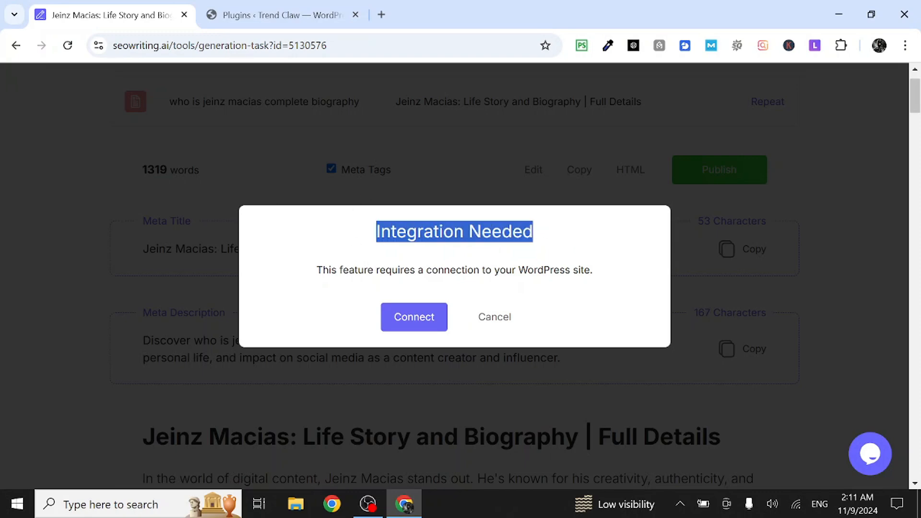
{"action": "left_click_drag", "start_coordinate": [518, 270], "coordinate": [606, 272]}
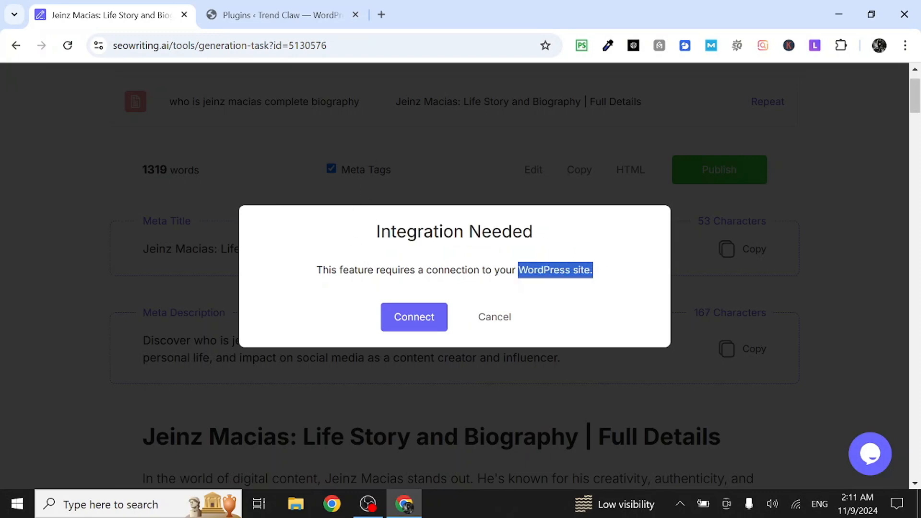
{"action": "left_click", "coordinate": [435, 261]}
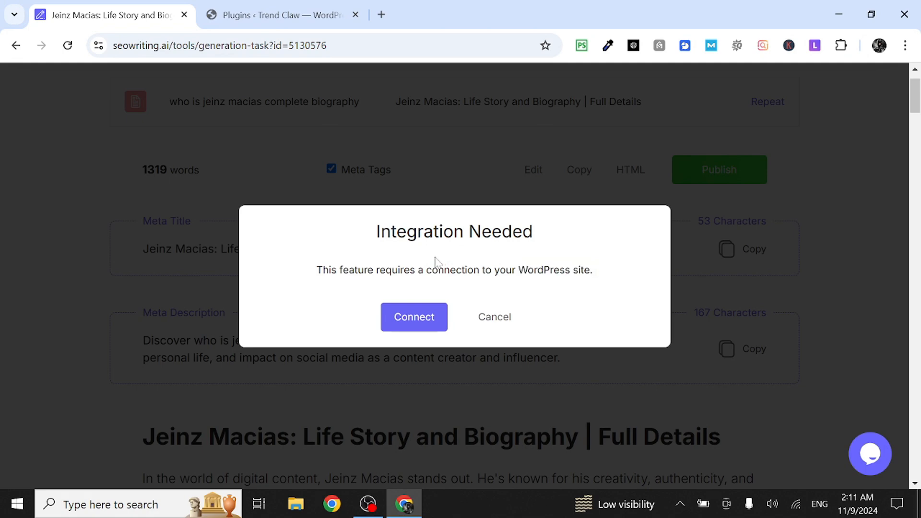
{"action": "left_click", "coordinate": [416, 323]}
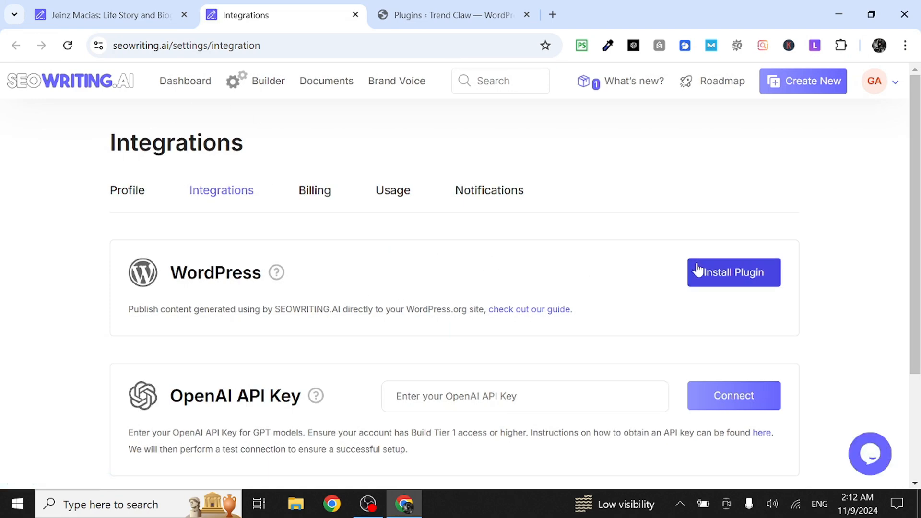
Open the WordPress plugin installation guide and read its sections on installing the plugin and connecting the website
{"action": "scroll", "coordinate": [636, 237], "scroll_direction": "down", "scroll_amount": 3}
{"action": "scroll", "coordinate": [634, 237], "scroll_direction": "up", "scroll_amount": 4}
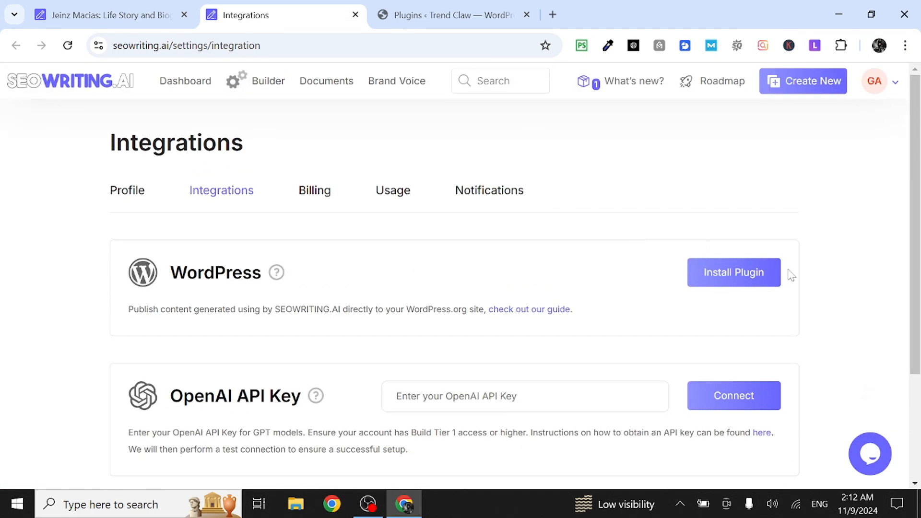
{"action": "left_click", "coordinate": [742, 281]}
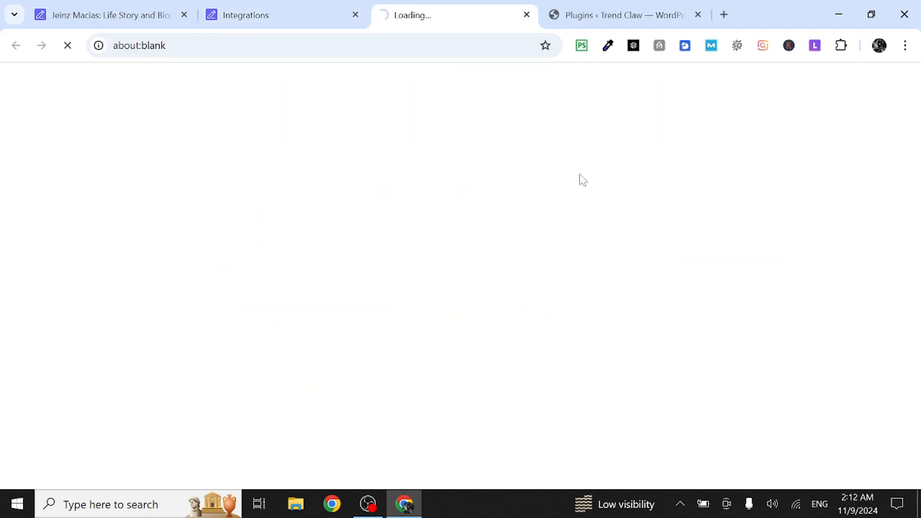
{"action": "scroll", "coordinate": [436, 283], "scroll_direction": "down", "scroll_amount": 9}
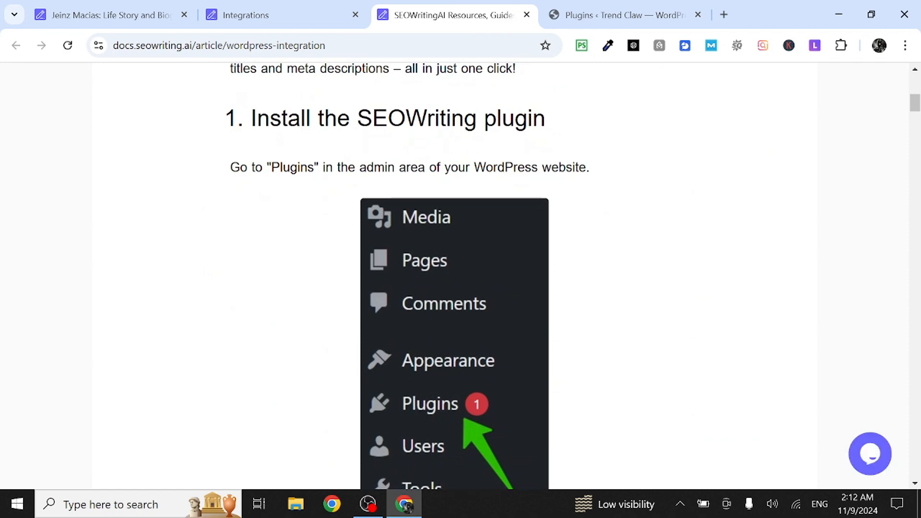
{"action": "scroll", "coordinate": [411, 331], "scroll_direction": "down", "scroll_amount": 18}
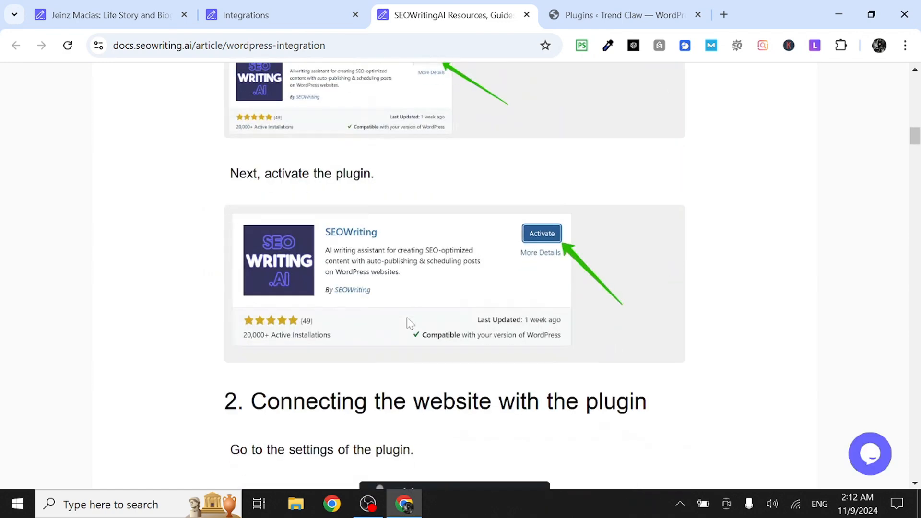
{"action": "scroll", "coordinate": [413, 307], "scroll_direction": "down", "scroll_amount": 4}
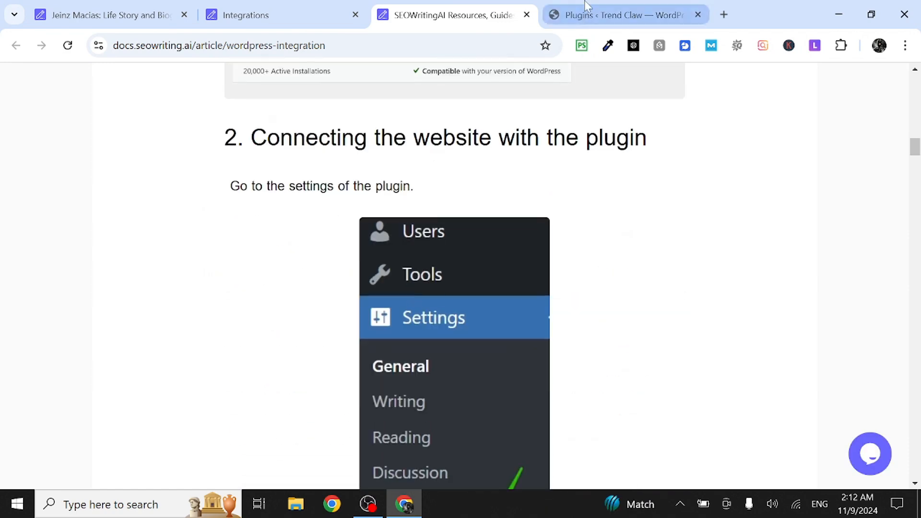
Install and activate the SEOWriting plugin in the Trend Claw WordPress admin, finding it with the search term seowriting
{"action": "left_click", "coordinate": [586, 9]}
{"action": "left_click", "coordinate": [194, 109]}
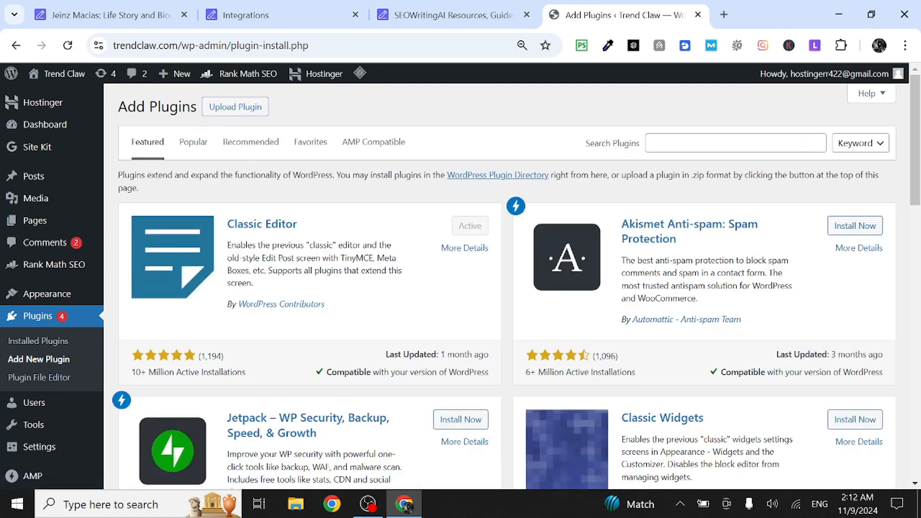
{"action": "left_click", "coordinate": [735, 143]}
{"action": "type", "text": "seo writing"}
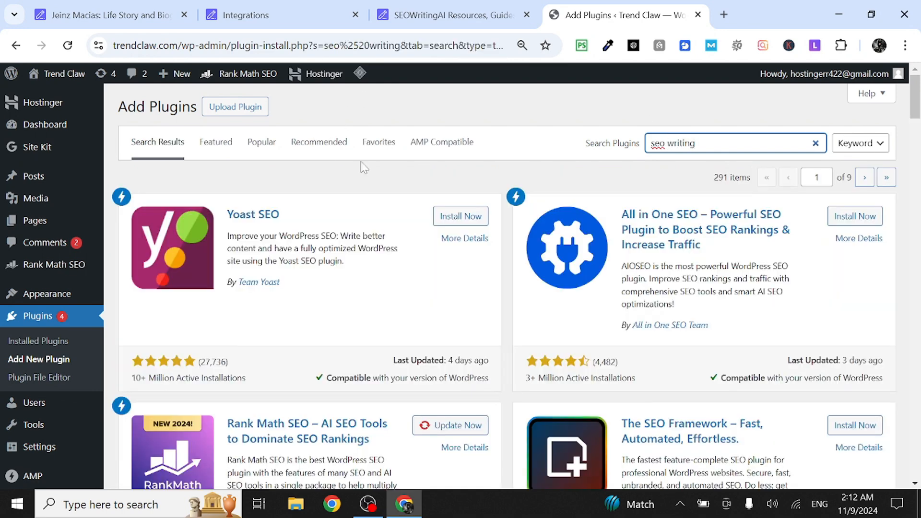
{"action": "scroll", "coordinate": [538, 209], "scroll_direction": "down", "scroll_amount": 10}
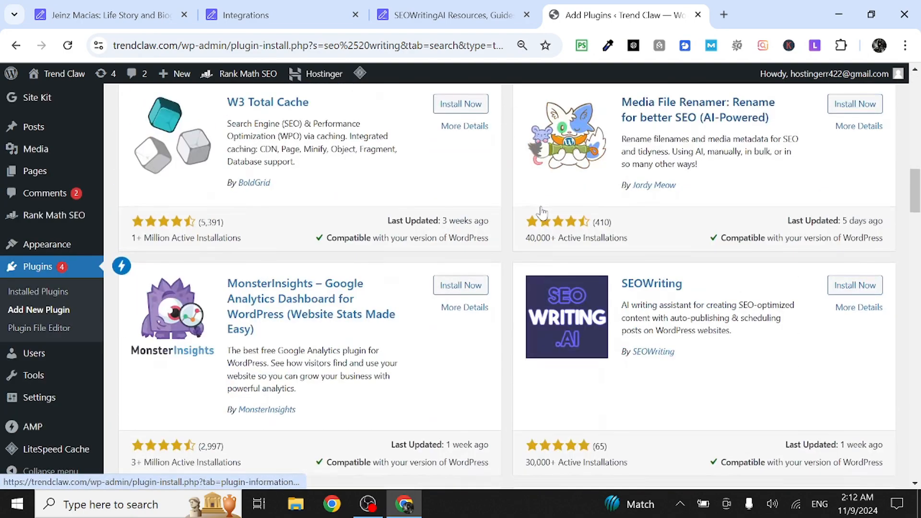
{"action": "scroll", "coordinate": [706, 96], "scroll_direction": "up", "scroll_amount": 10}
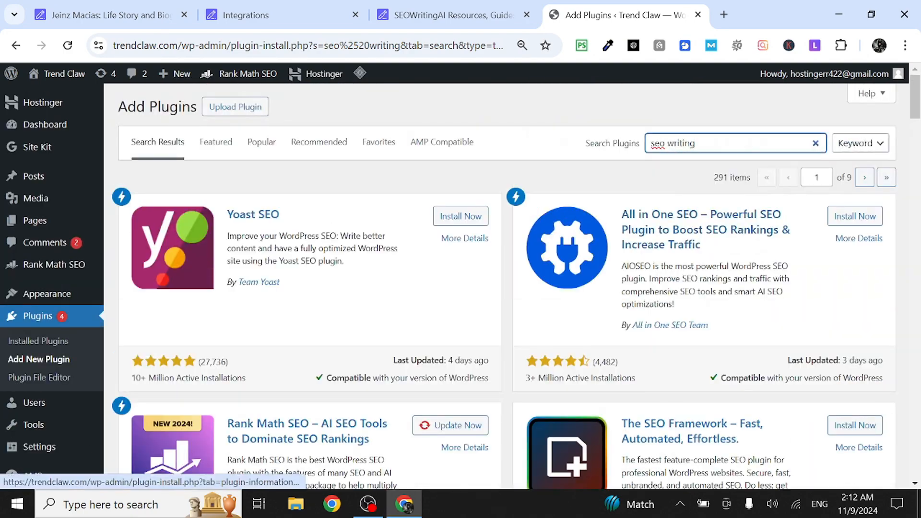
{"action": "key", "text": "BackSpace"}
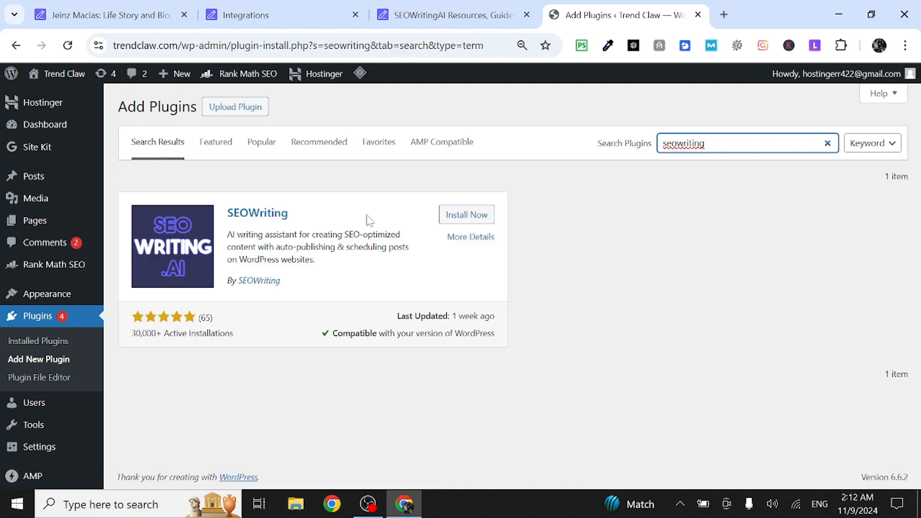
{"action": "left_click", "coordinate": [476, 216]}
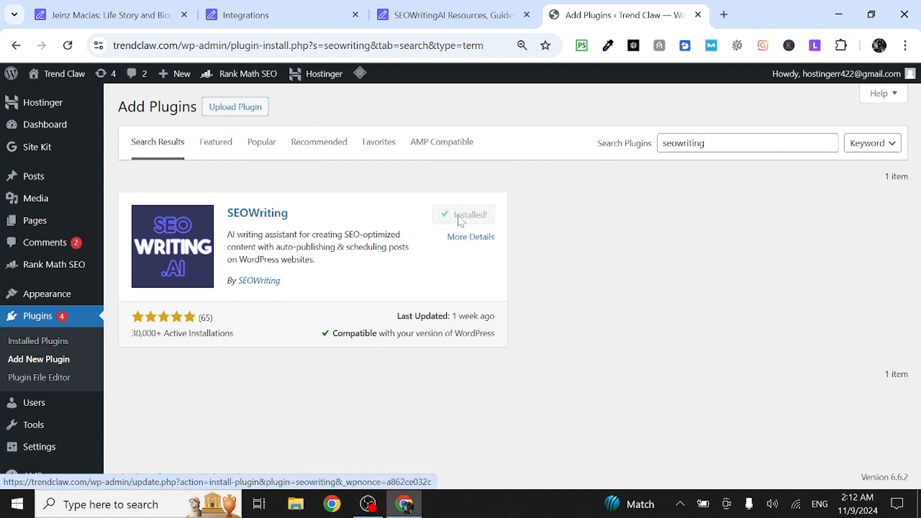
{"action": "left_click", "coordinate": [472, 217]}
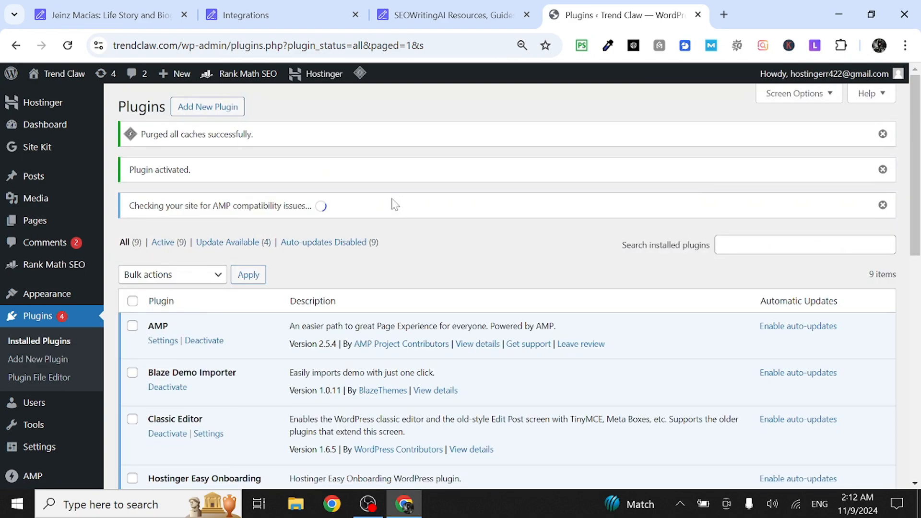
Open the SEOWriting plugin's settings from the installed plugins and connect the WordPress site to SEOWRITING.AI
{"action": "scroll", "coordinate": [246, 301], "scroll_direction": "down", "scroll_amount": 10}
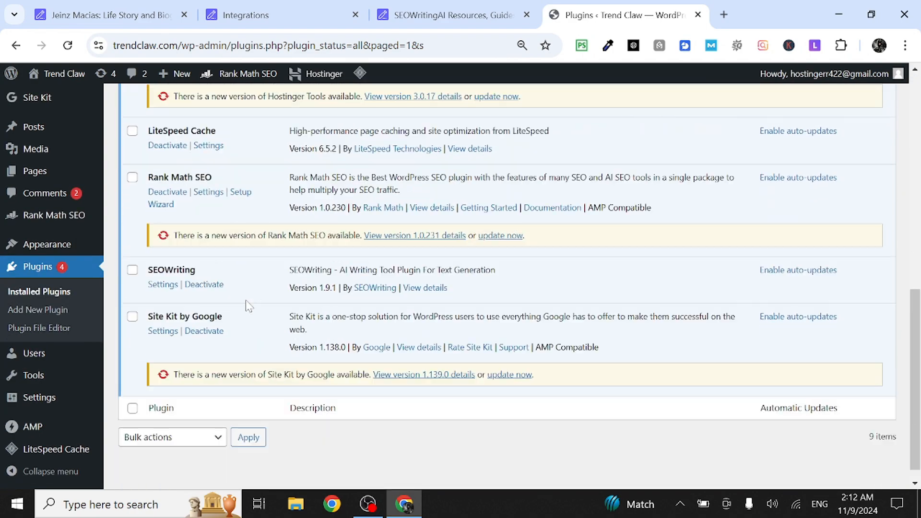
{"action": "scroll", "coordinate": [246, 300], "scroll_direction": "up", "scroll_amount": 1}
{"action": "left_click", "coordinate": [164, 365]}
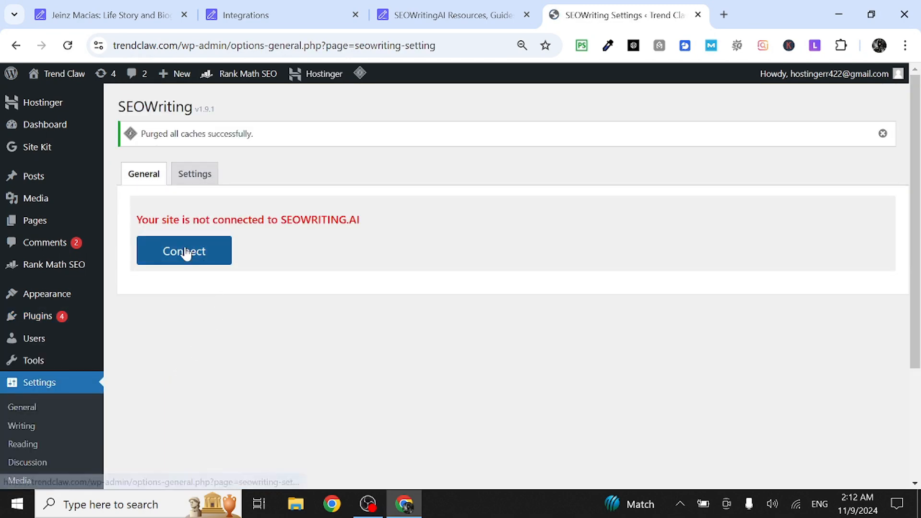
{"action": "left_click", "coordinate": [183, 252]}
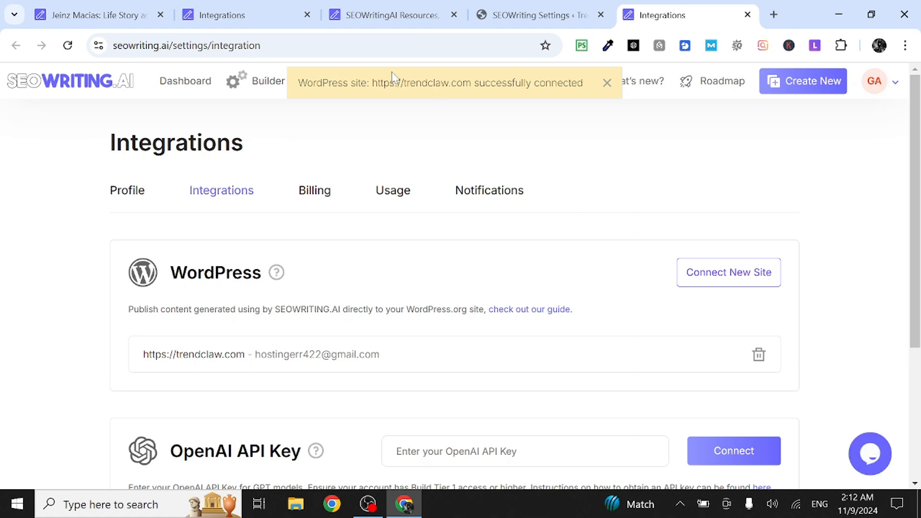
{"action": "left_click_drag", "start_coordinate": [372, 82], "coordinate": [583, 83]}
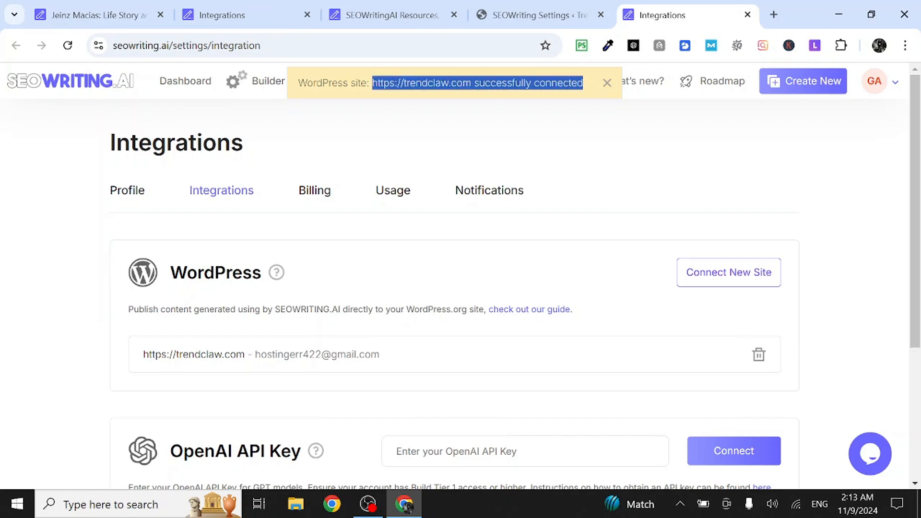
Return to the generated article, dismiss the old integration request and open the article's publication settings
{"action": "left_click", "coordinate": [376, 7]}
{"action": "left_click", "coordinate": [305, 6]}
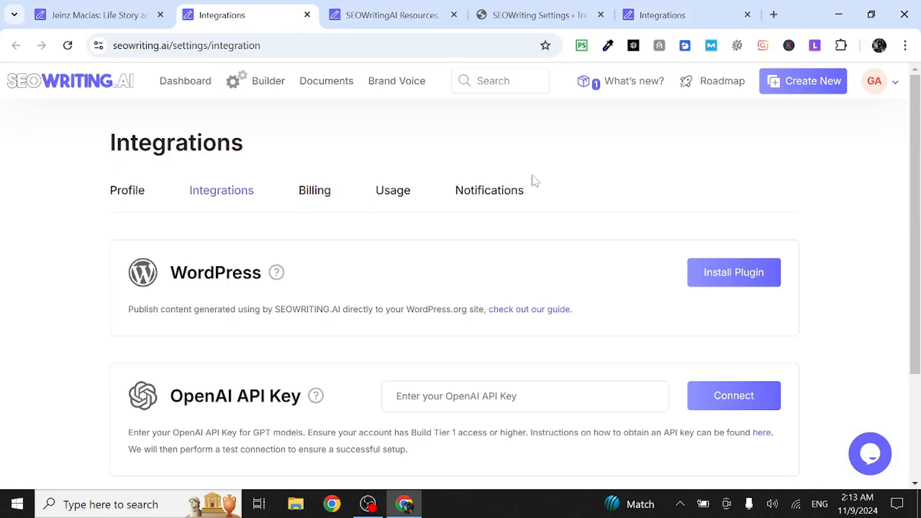
{"action": "left_click", "coordinate": [81, 7]}
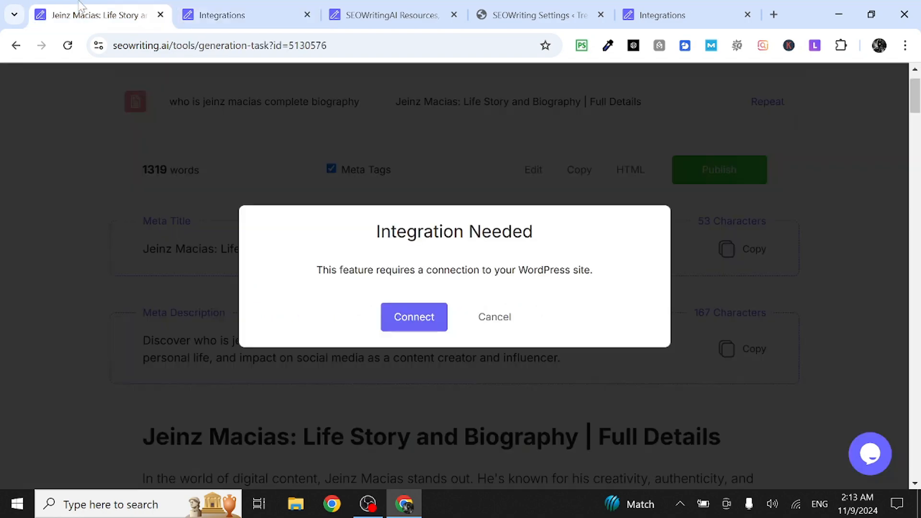
{"action": "left_click", "coordinate": [491, 316]}
{"action": "scroll", "coordinate": [446, 259], "scroll_direction": "down", "scroll_amount": 3}
{"action": "scroll", "coordinate": [426, 271], "scroll_direction": "up", "scroll_amount": 4}
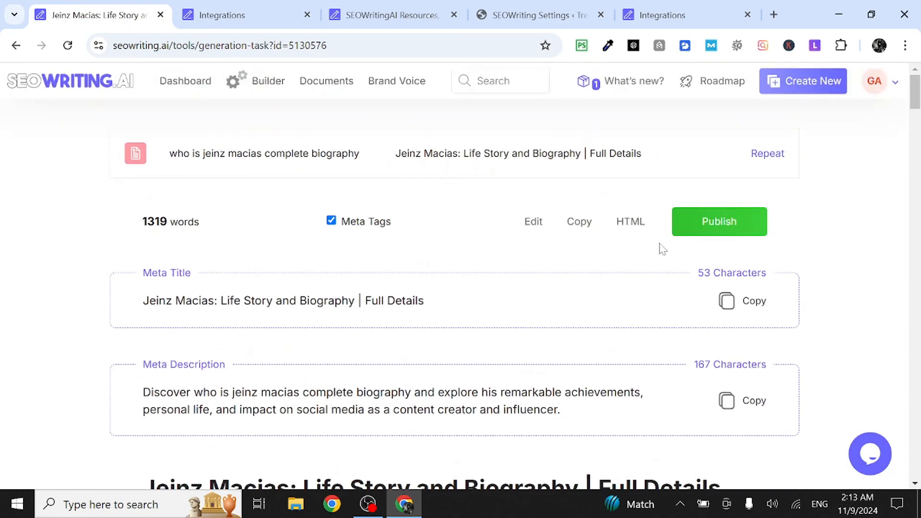
{"action": "left_click", "coordinate": [712, 220]}
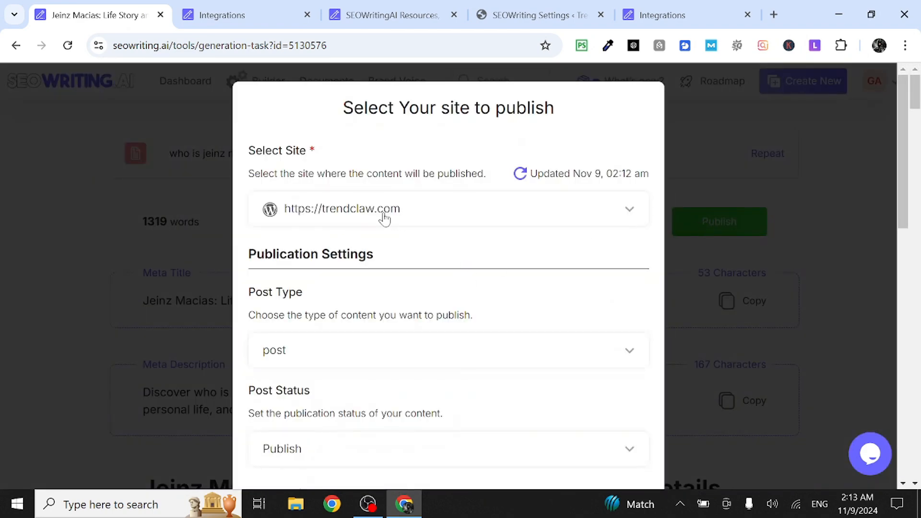
{"action": "scroll", "coordinate": [384, 232], "scroll_direction": "down", "scroll_amount": 3}
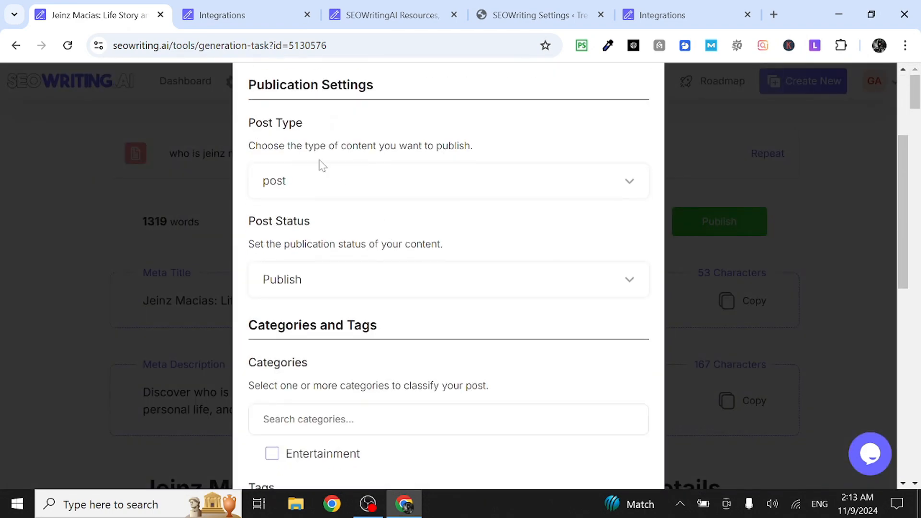
Assign the article to the Entertainment category in the publication settings
{"action": "scroll", "coordinate": [404, 211], "scroll_direction": "down", "scroll_amount": 2}
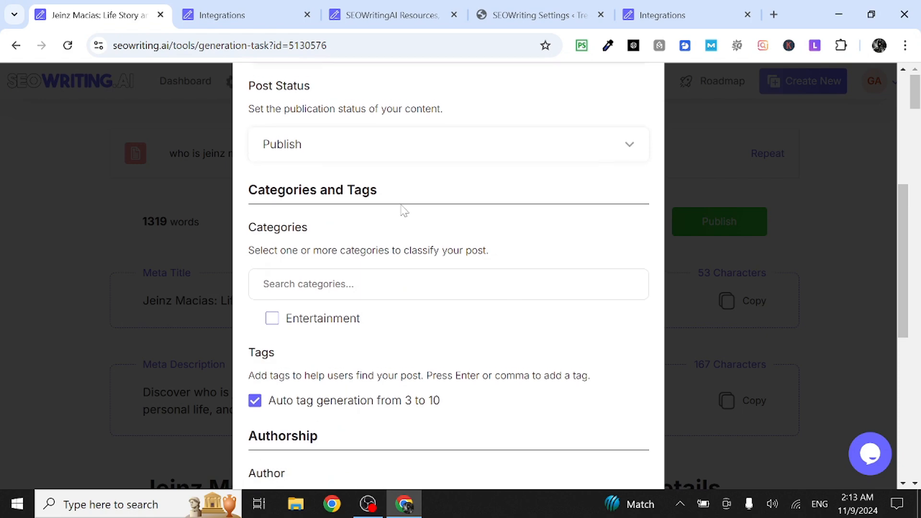
{"action": "scroll", "coordinate": [324, 248], "scroll_direction": "down", "scroll_amount": 2}
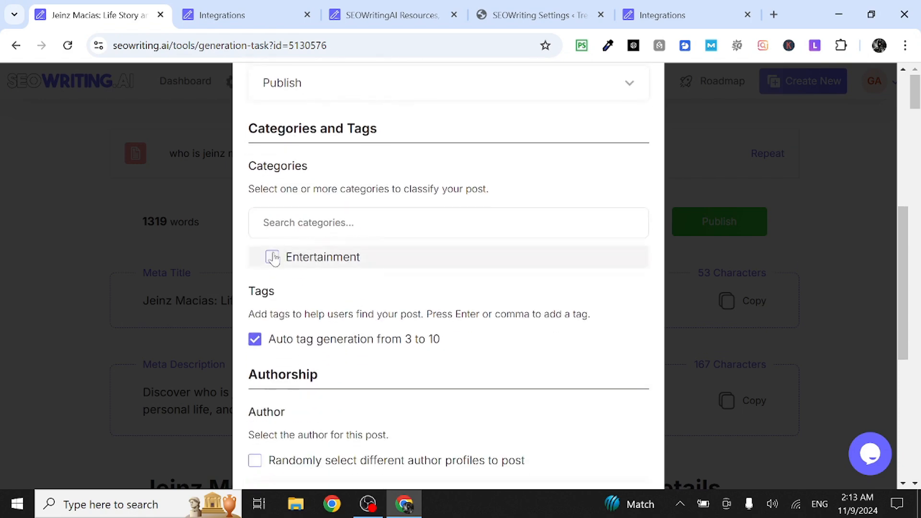
{"action": "scroll", "coordinate": [395, 294], "scroll_direction": "down", "scroll_amount": 6}
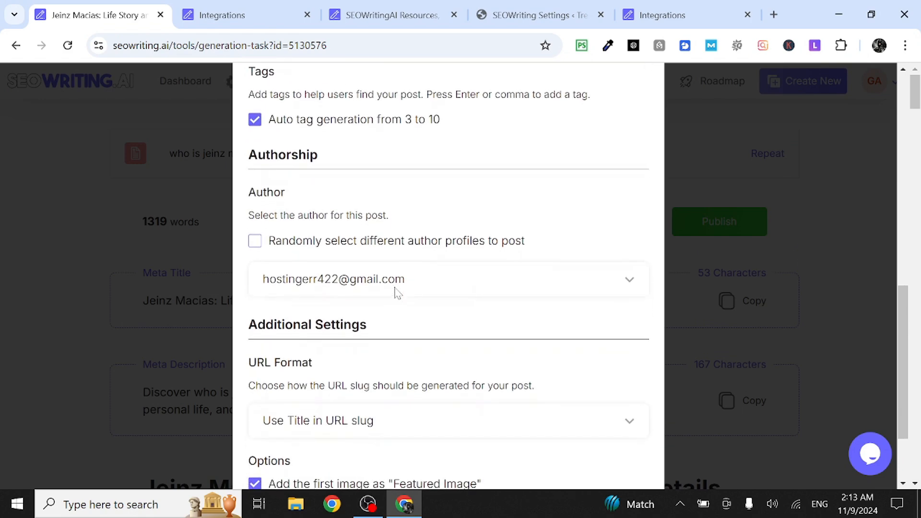
Check which author profiles are available for the post, keeping the selected author
{"action": "scroll", "coordinate": [394, 291], "scroll_direction": "up", "scroll_amount": 1}
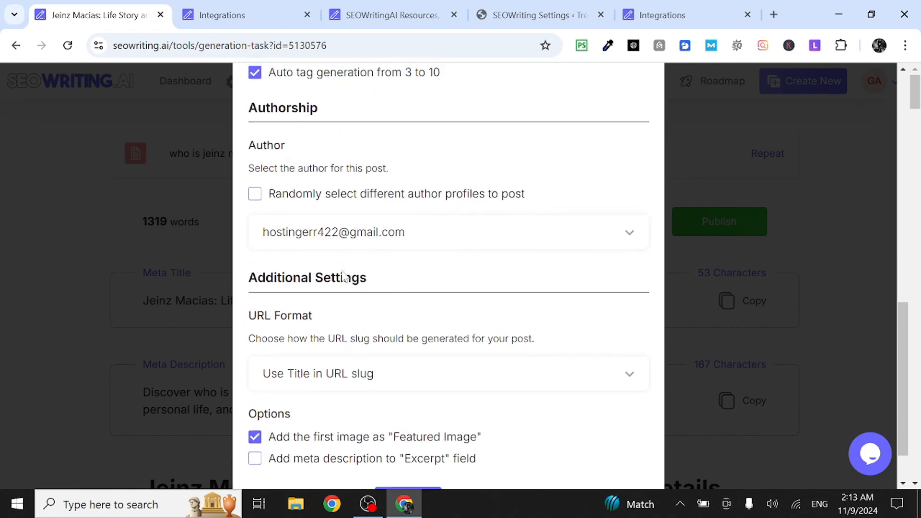
{"action": "scroll", "coordinate": [338, 289], "scroll_direction": "down", "scroll_amount": 1}
{"action": "scroll", "coordinate": [338, 290], "scroll_direction": "up", "scroll_amount": 1}
{"action": "left_click", "coordinate": [339, 263]}
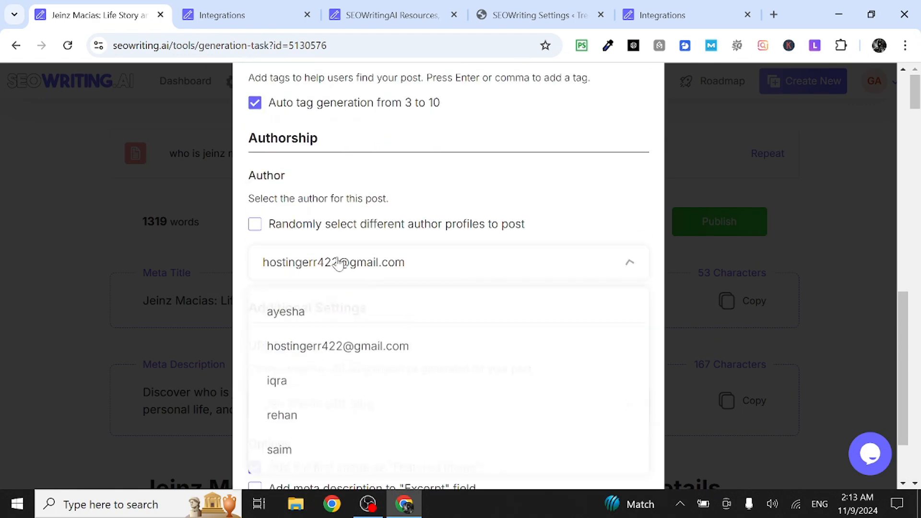
{"action": "scroll", "coordinate": [339, 263], "scroll_direction": "down", "scroll_amount": 2}
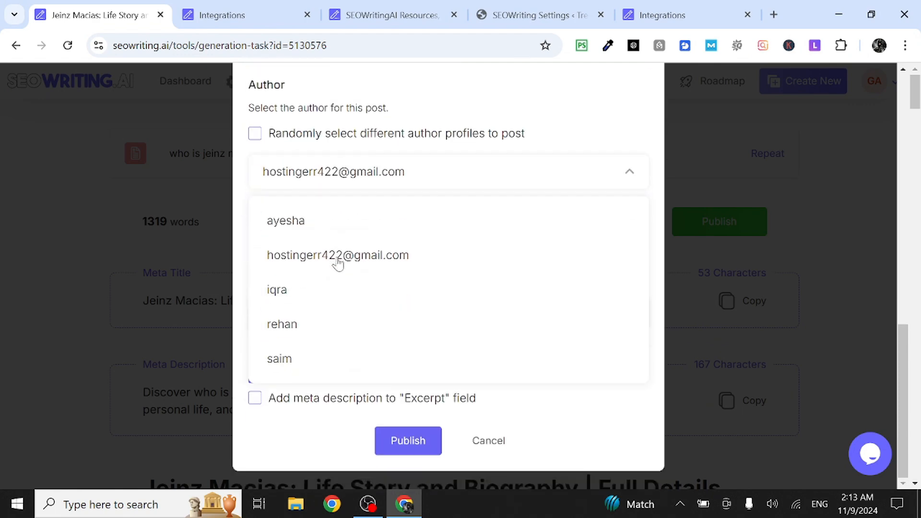
{"action": "left_click", "coordinate": [337, 180]}
{"action": "scroll", "coordinate": [379, 268], "scroll_direction": "down", "scroll_amount": 2}
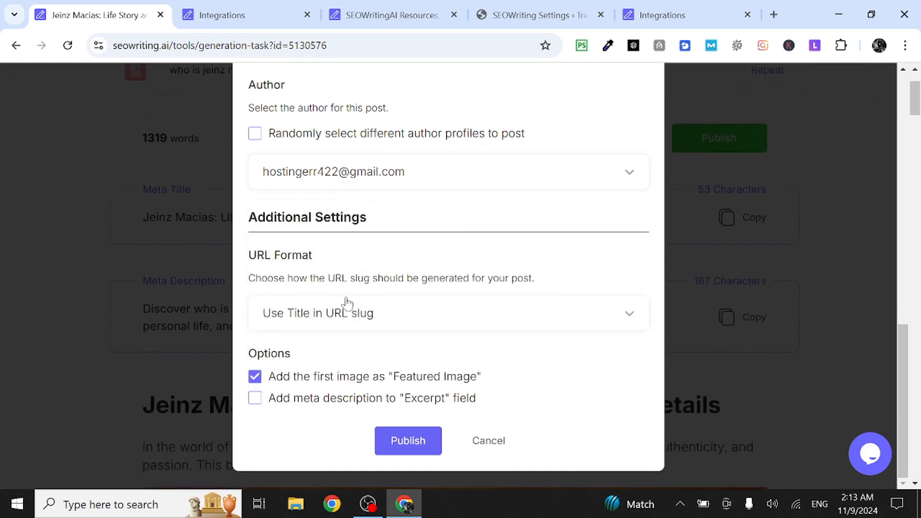
Set the URL format to Use Main Keyword in URL slug and enable adding the meta description to the Excerpt field
{"action": "left_click", "coordinate": [378, 315]}
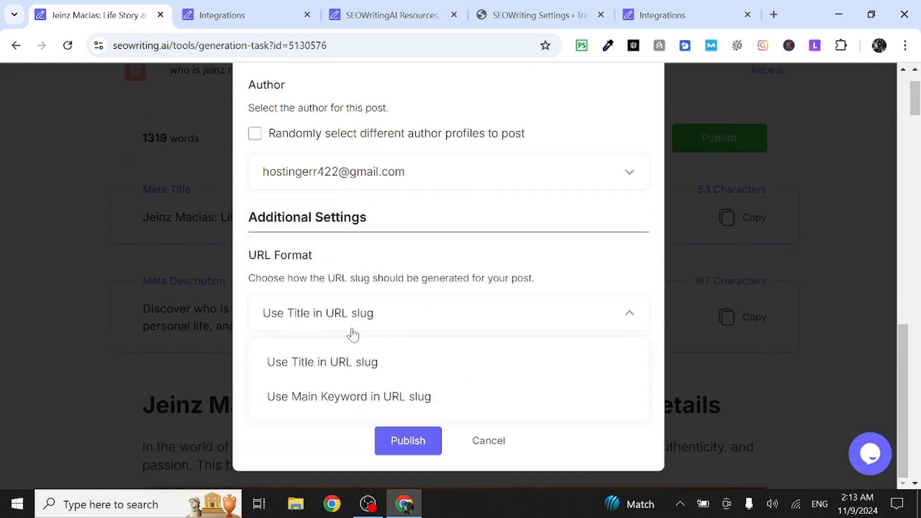
{"action": "left_click", "coordinate": [346, 404]}
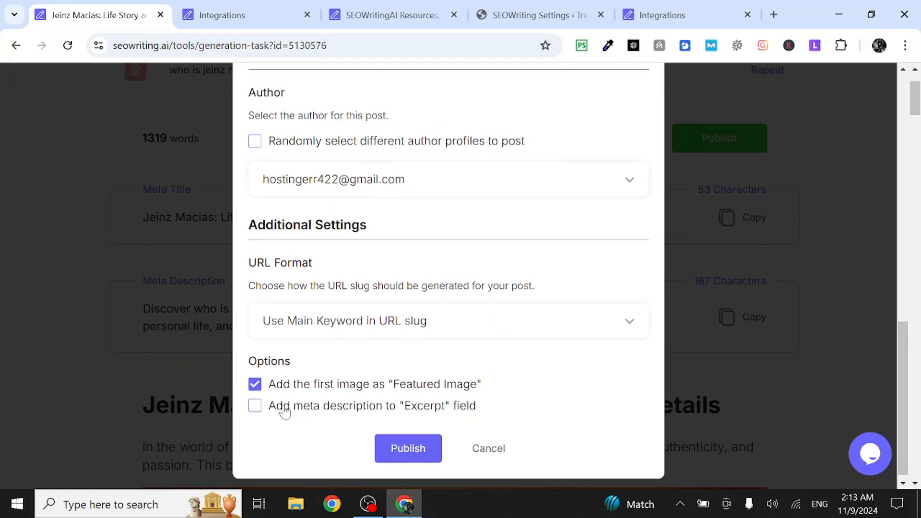
{"action": "left_click", "coordinate": [255, 409]}
Review the publication settings, publish the article to trendclaw.com and close the publishing dialog
{"action": "scroll", "coordinate": [421, 410], "scroll_direction": "up", "scroll_amount": 10}
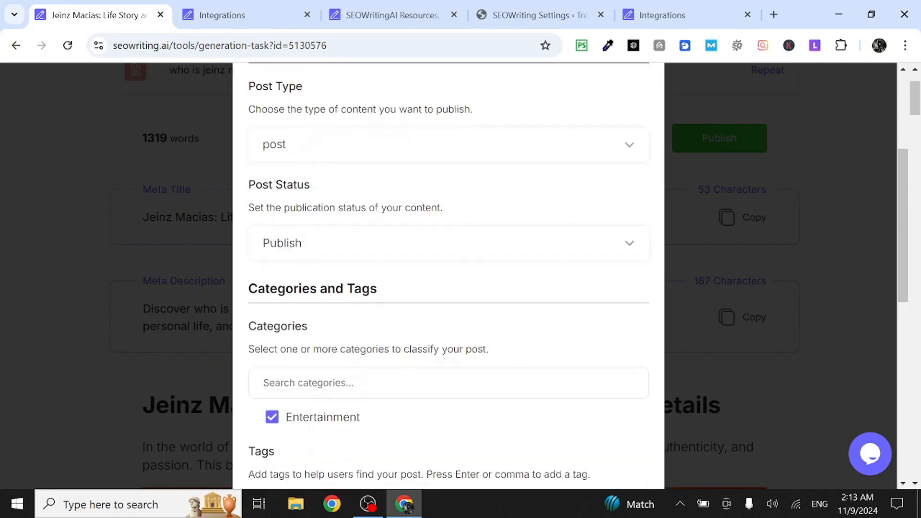
{"action": "scroll", "coordinate": [449, 273], "scroll_direction": "up", "scroll_amount": 5}
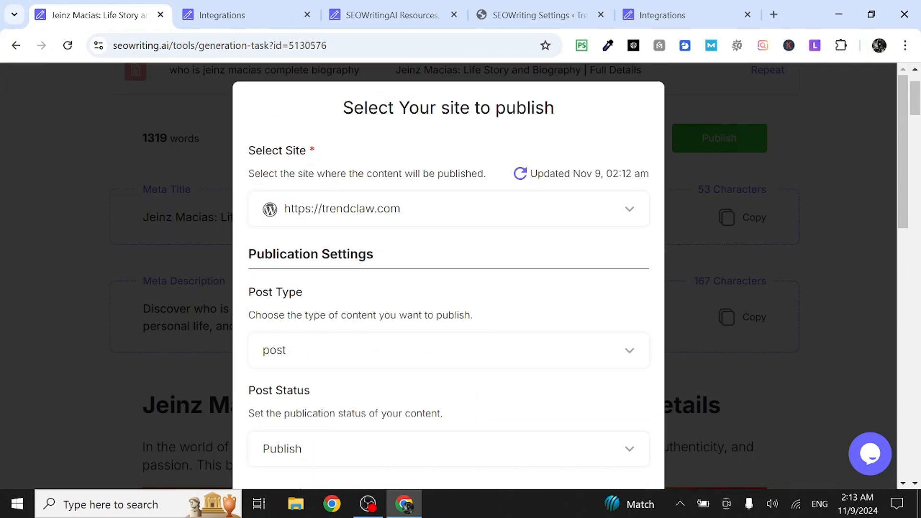
{"action": "scroll", "coordinate": [417, 317], "scroll_direction": "down", "scroll_amount": 15}
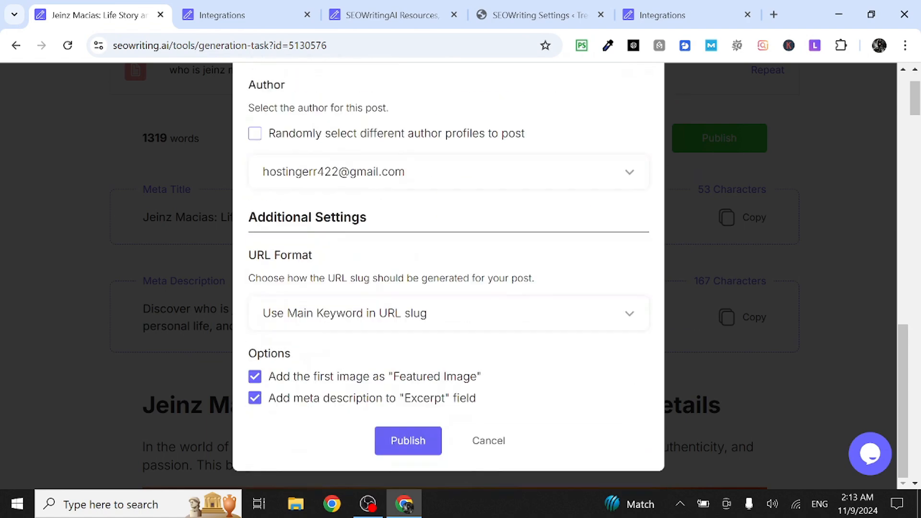
{"action": "left_click", "coordinate": [410, 439]}
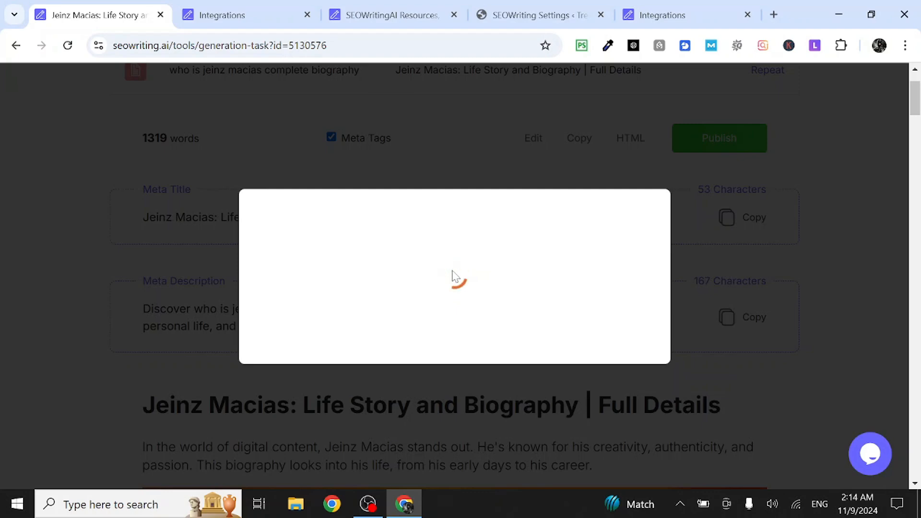
{"action": "left_click", "coordinate": [448, 307]}
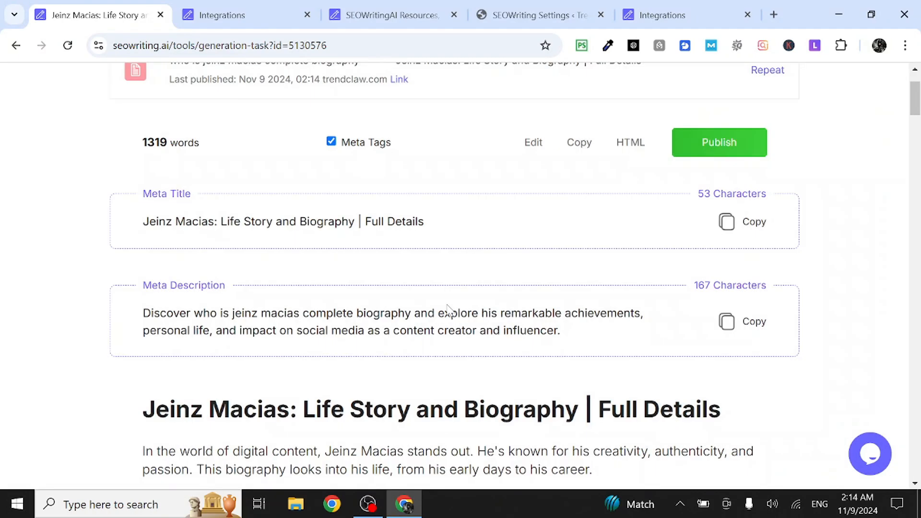
Leave the published article and open the Bulk Article Generation tool from the dashboard
{"action": "scroll", "coordinate": [436, 174], "scroll_direction": "up", "scroll_amount": 2}
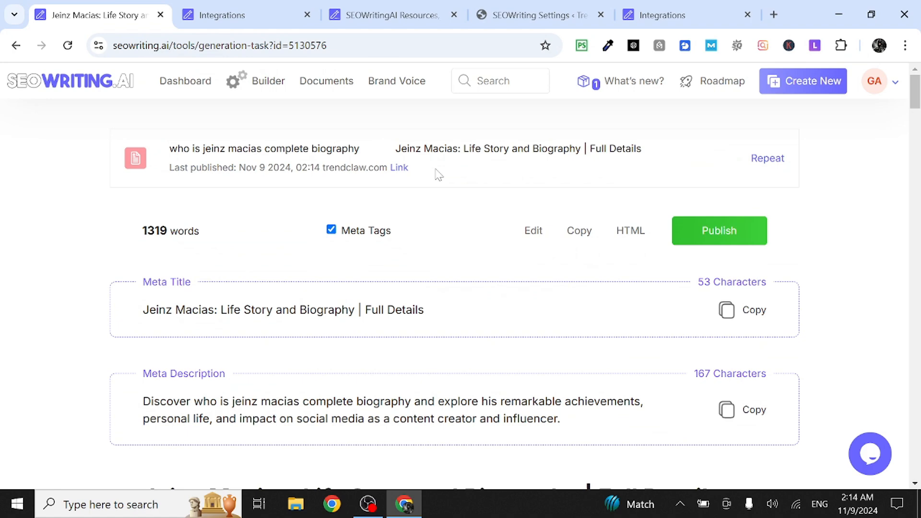
{"action": "scroll", "coordinate": [437, 175], "scroll_direction": "down", "scroll_amount": 1}
{"action": "scroll", "coordinate": [438, 175], "scroll_direction": "up", "scroll_amount": 1}
{"action": "scroll", "coordinate": [449, 215], "scroll_direction": "down", "scroll_amount": 1}
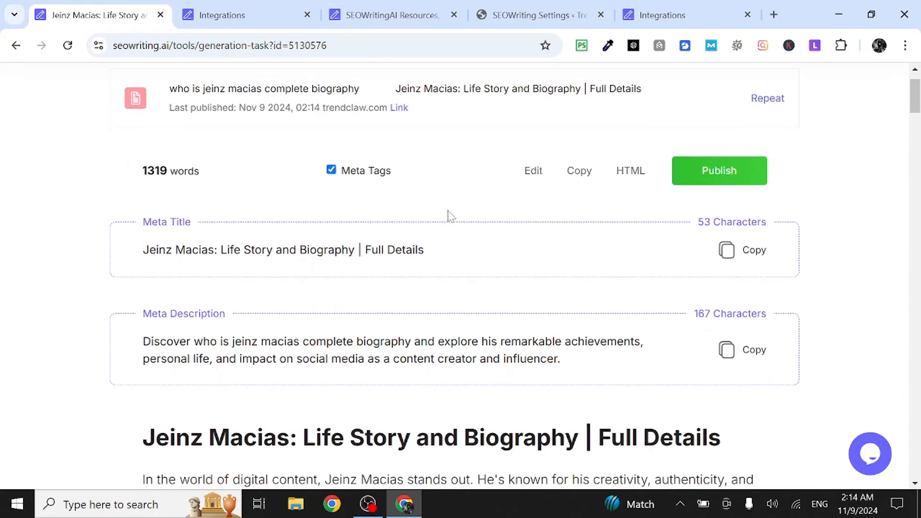
{"action": "scroll", "coordinate": [451, 216], "scroll_direction": "up", "scroll_amount": 1}
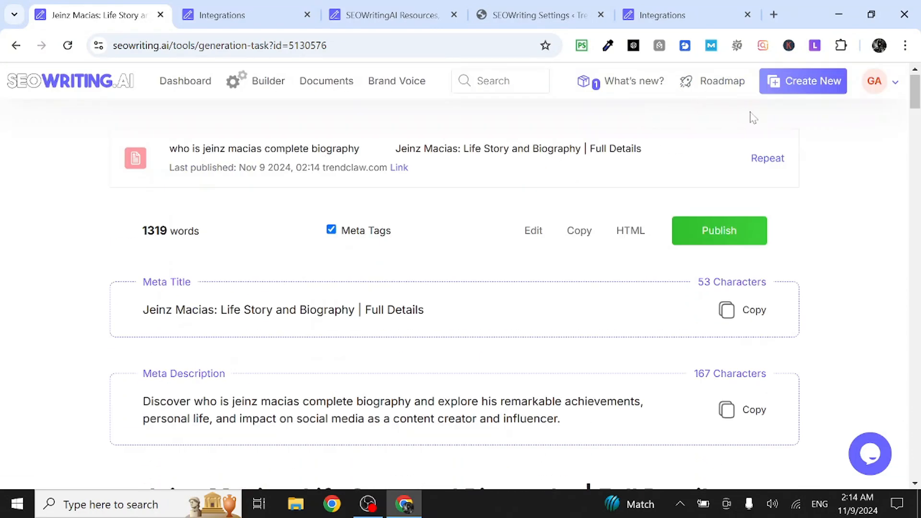
{"action": "left_click", "coordinate": [177, 81]}
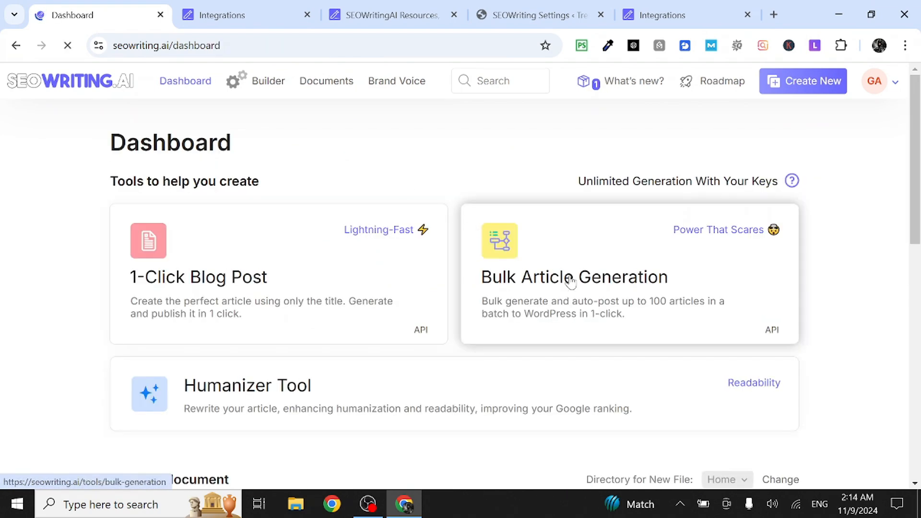
{"action": "left_click", "coordinate": [571, 282]}
Fill five rows of the bulk table with the main keyword "who is jeinz macias complete biography"
{"action": "left_click", "coordinate": [98, 306]}
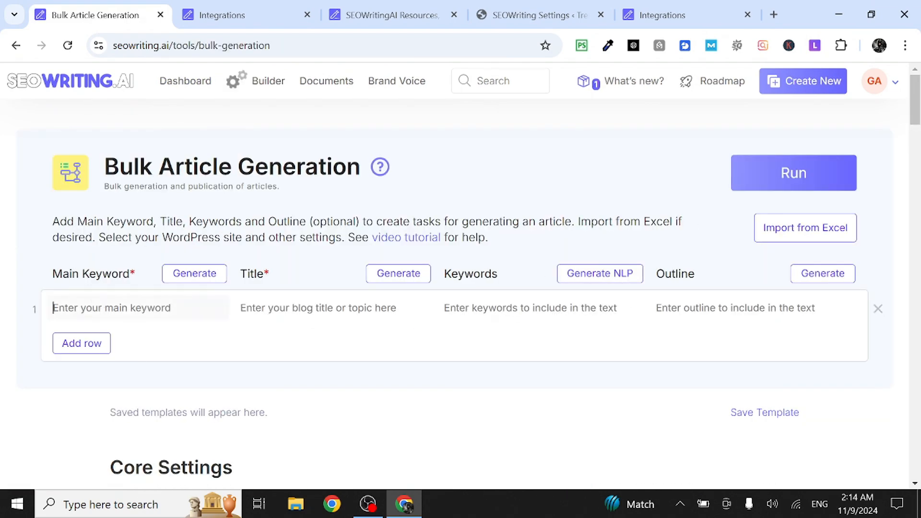
{"action": "type", "text": "who"}
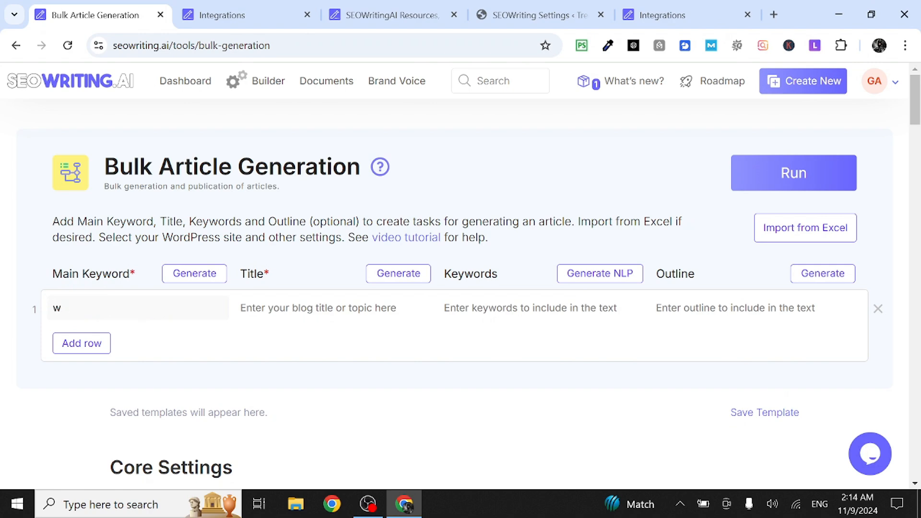
{"action": "key", "text": "BackSpace"}
{"action": "type", "text": "who is jeinz macias complete biography"}
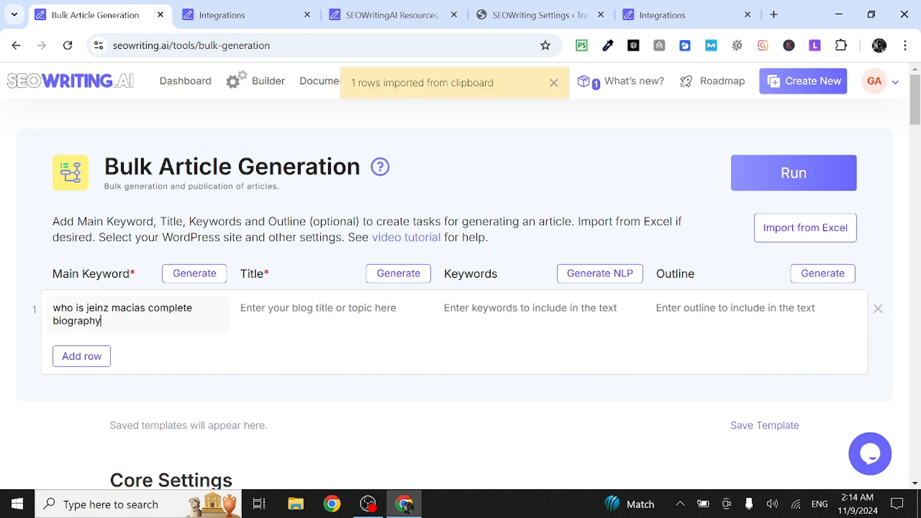
{"action": "key", "text": "Return"}
{"action": "type", "text": "who is jeinz macias complete biography"}
{"action": "key", "text": "Return"}
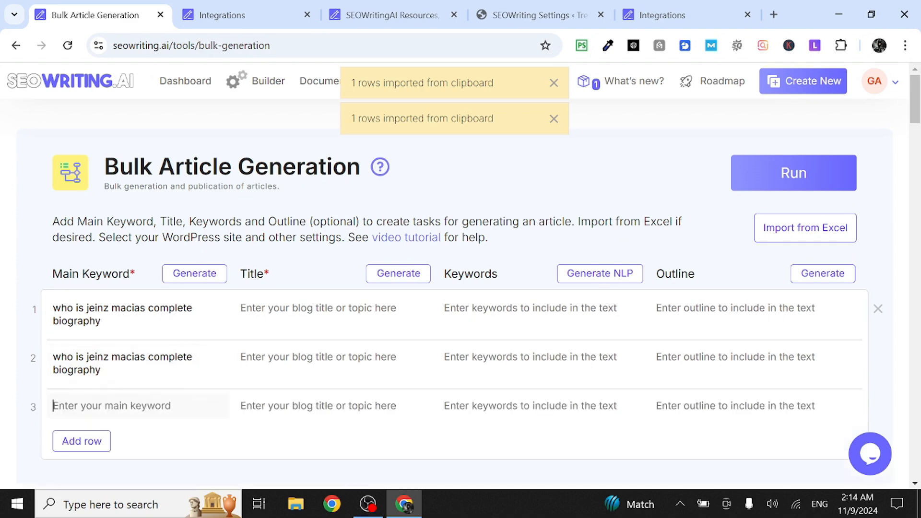
{"action": "type", "text": "who is jeinz macias complete biography"}
{"action": "key", "text": "Return"}
{"action": "type", "text": "who is jeinz macias complete biography"}
{"action": "key", "text": "Return"}
{"action": "scroll", "coordinate": [103, 310], "scroll_direction": "down", "scroll_amount": 4}
{"action": "type", "text": "who is jeinz macias complete biography"}
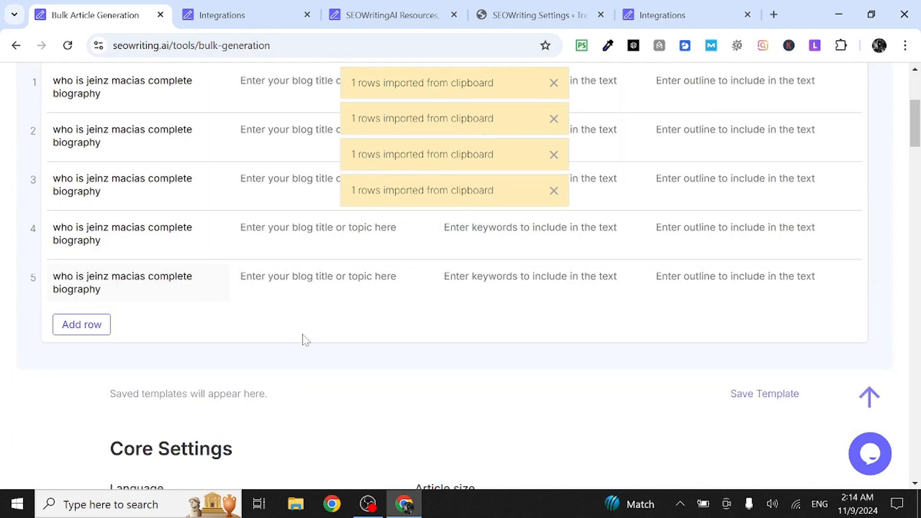
Dismiss the clipboard import notices and generate additional main keywords for the bulk table
{"action": "scroll", "coordinate": [430, 376], "scroll_direction": "up", "scroll_amount": 2}
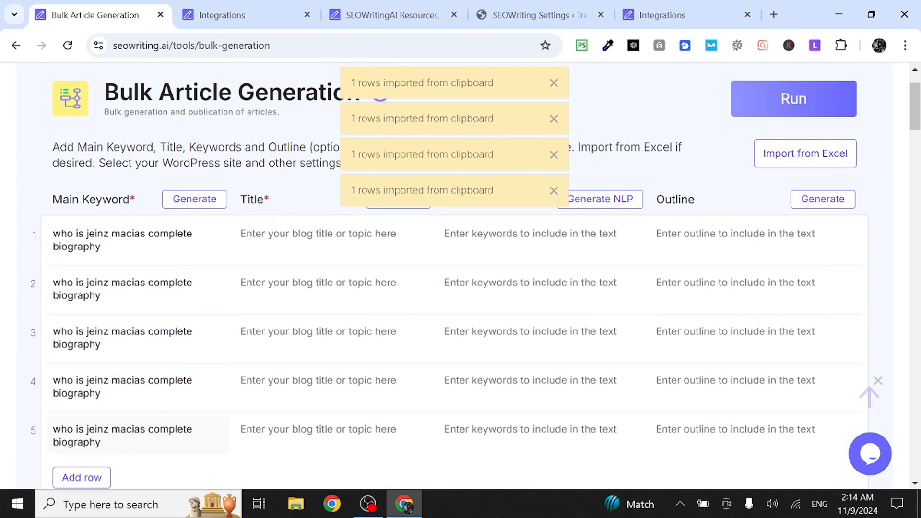
{"action": "left_click", "coordinate": [554, 83]}
{"action": "left_click", "coordinate": [555, 83]}
{"action": "left_click", "coordinate": [555, 85]}
{"action": "left_click", "coordinate": [552, 83]}
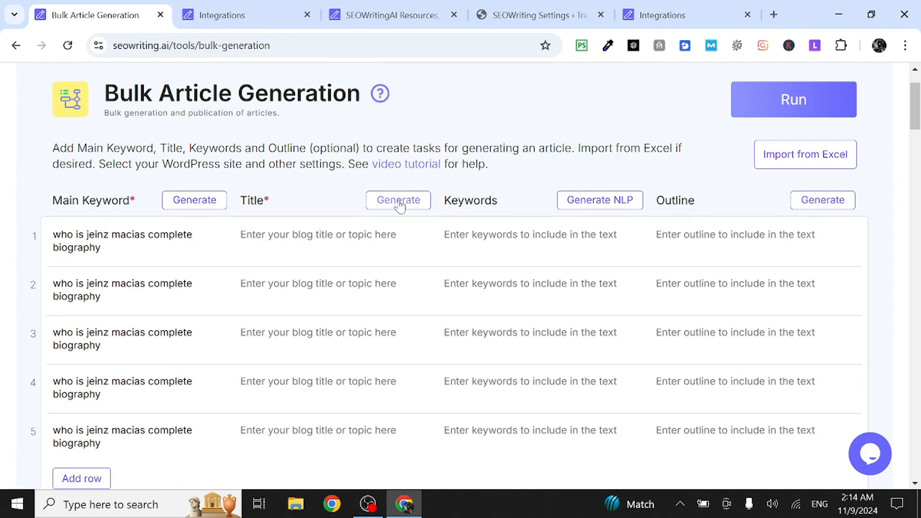
{"action": "left_click", "coordinate": [194, 200]}
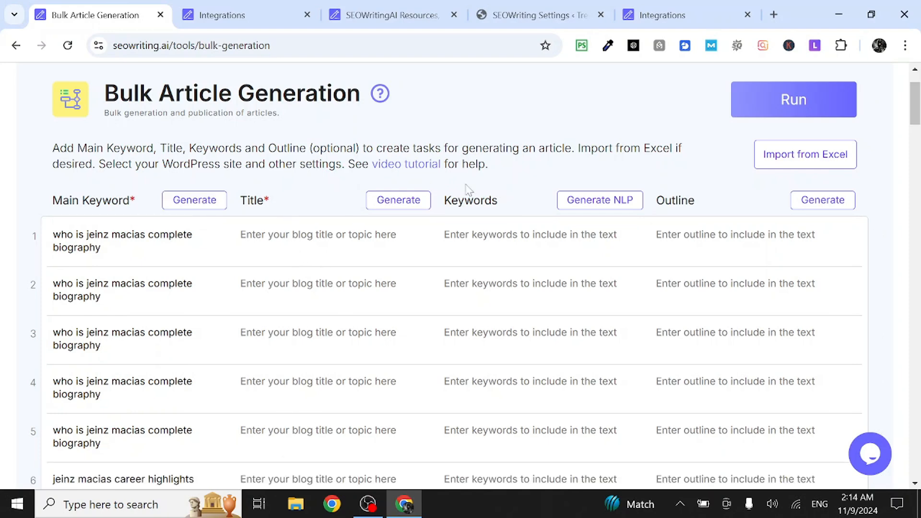
Generate titles and NLP keywords for the bulk table rows, dismissing the notice that pops up
{"action": "left_click", "coordinate": [407, 201]}
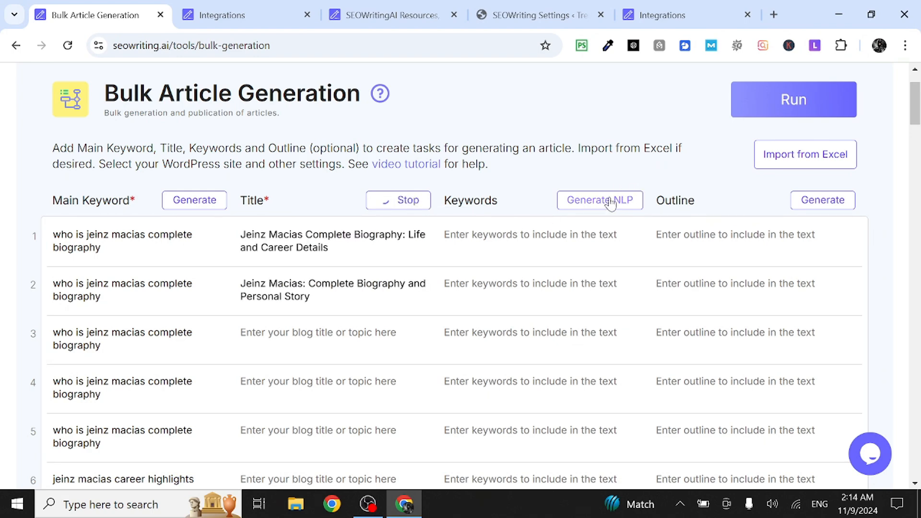
{"action": "left_click", "coordinate": [629, 201]}
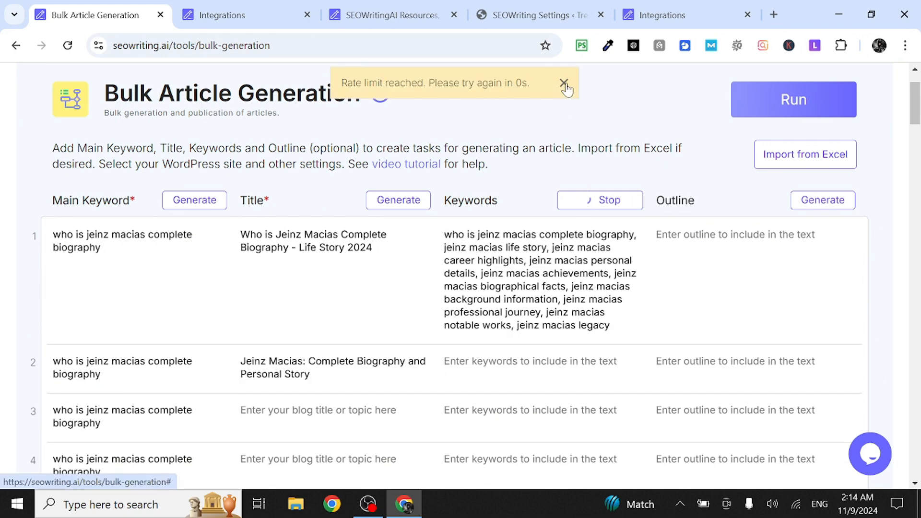
{"action": "left_click", "coordinate": [564, 84]}
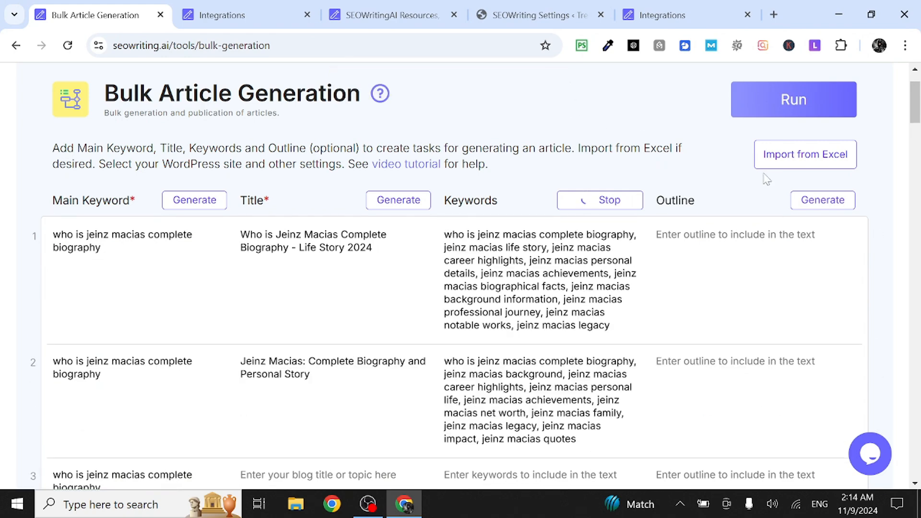
Look over the generated rows and start generating outlines for the bulk articles
{"action": "scroll", "coordinate": [607, 184], "scroll_direction": "down", "scroll_amount": 3}
{"action": "scroll", "coordinate": [607, 183], "scroll_direction": "down", "scroll_amount": 1}
{"action": "scroll", "coordinate": [607, 183], "scroll_direction": "up", "scroll_amount": 4}
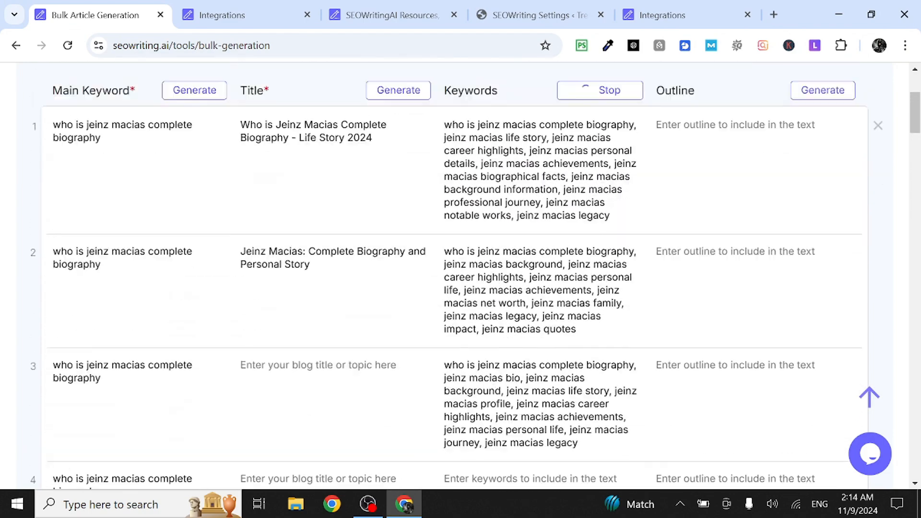
{"action": "scroll", "coordinate": [607, 184], "scroll_direction": "down", "scroll_amount": 1}
{"action": "scroll", "coordinate": [607, 184], "scroll_direction": "up", "scroll_amount": 1}
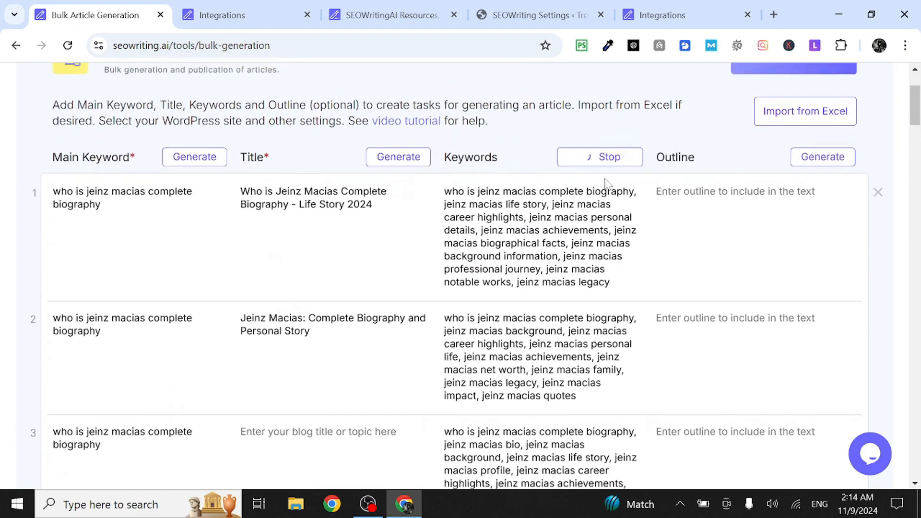
{"action": "left_click", "coordinate": [812, 163]}
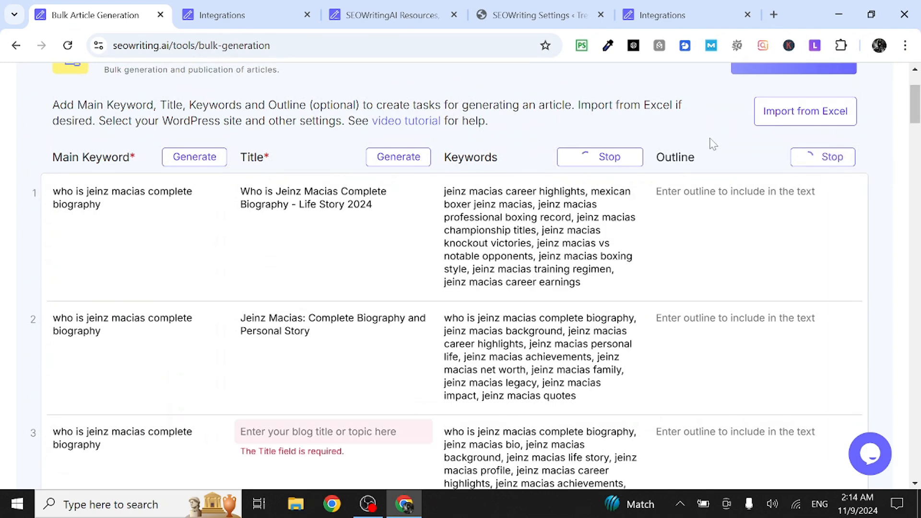
Replace the main keyword in row 3 of the bulk table with "who is cristiano ronaldo"
{"action": "scroll", "coordinate": [309, 411], "scroll_direction": "down", "scroll_amount": 3}
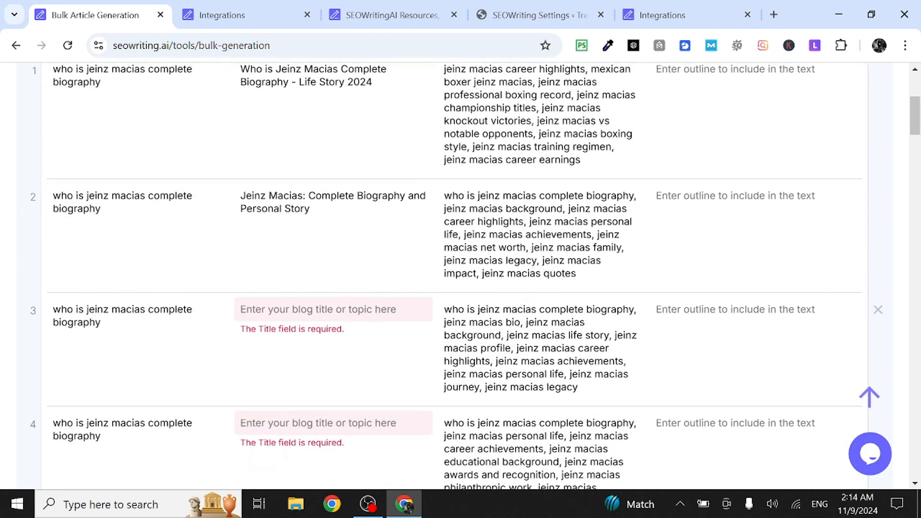
{"action": "left_click", "coordinate": [309, 309]}
{"action": "scroll", "coordinate": [163, 239], "scroll_direction": "up", "scroll_amount": 1}
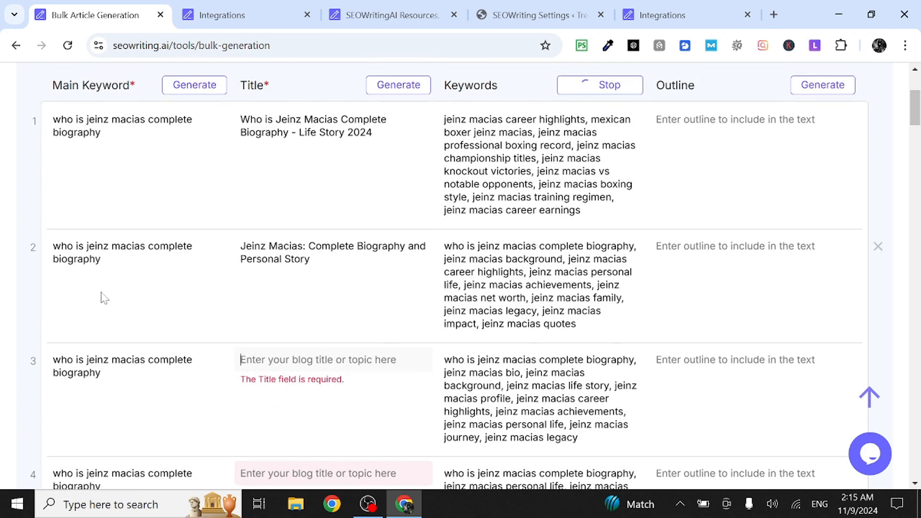
{"action": "left_click", "coordinate": [109, 359]}
{"action": "left_click_drag", "start_coordinate": [101, 373], "coordinate": [44, 354]}
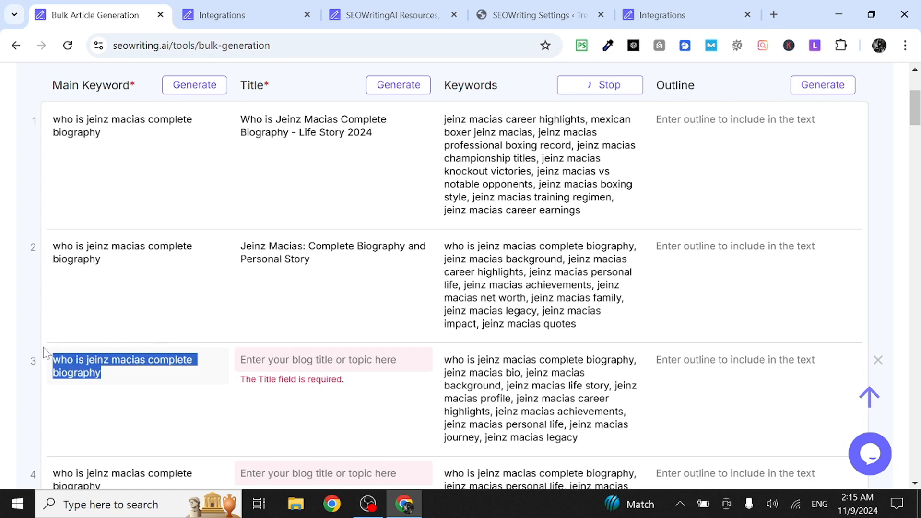
{"action": "type", "text": "who is cristiano ronaldo"}
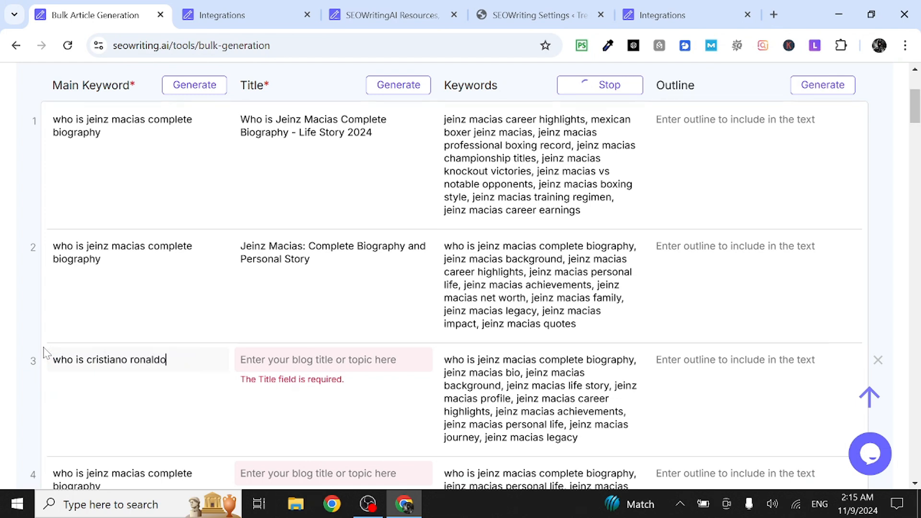
{"action": "key", "text": "ctrl+a"}
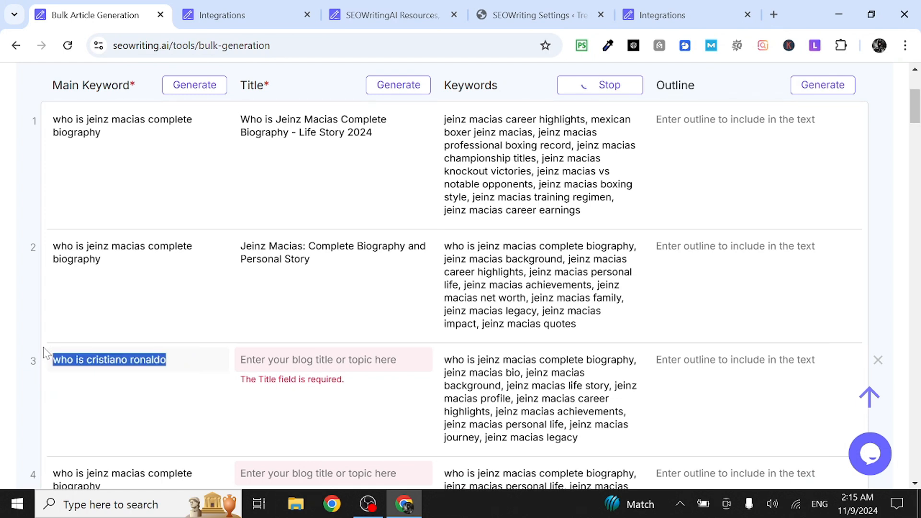
Change the main keyword in row 4 to "who is justin bieber complete biography"
{"action": "left_click", "coordinate": [120, 473]}
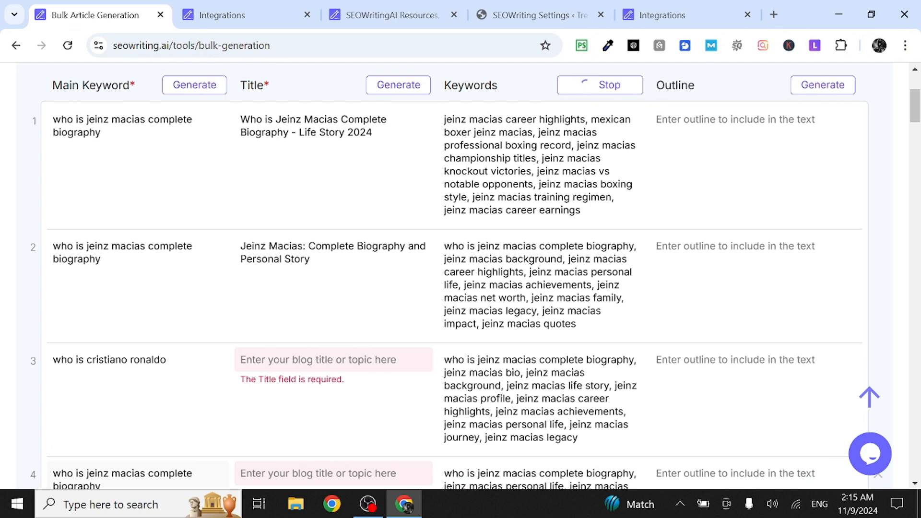
{"action": "left_click_drag", "start_coordinate": [146, 474], "coordinate": [97, 473]}
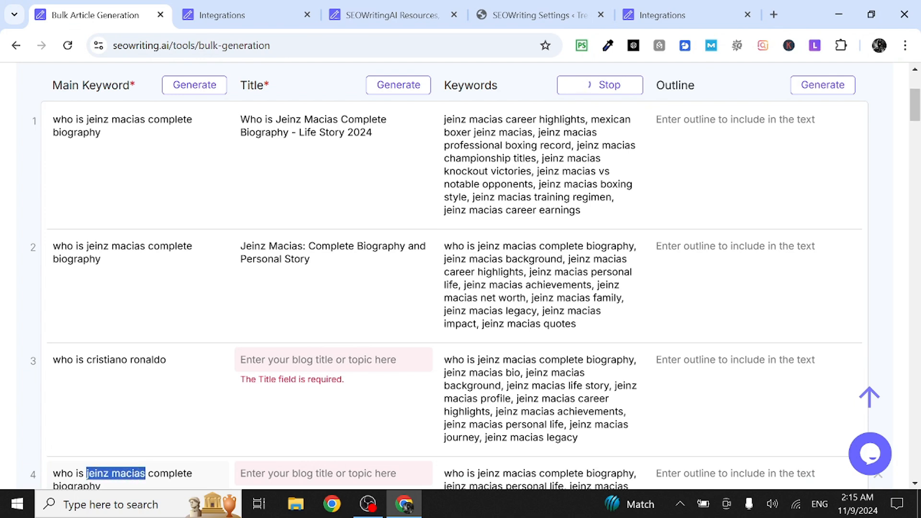
{"action": "key", "text": "BackSpace"}
{"action": "type", "text": "justin b"}
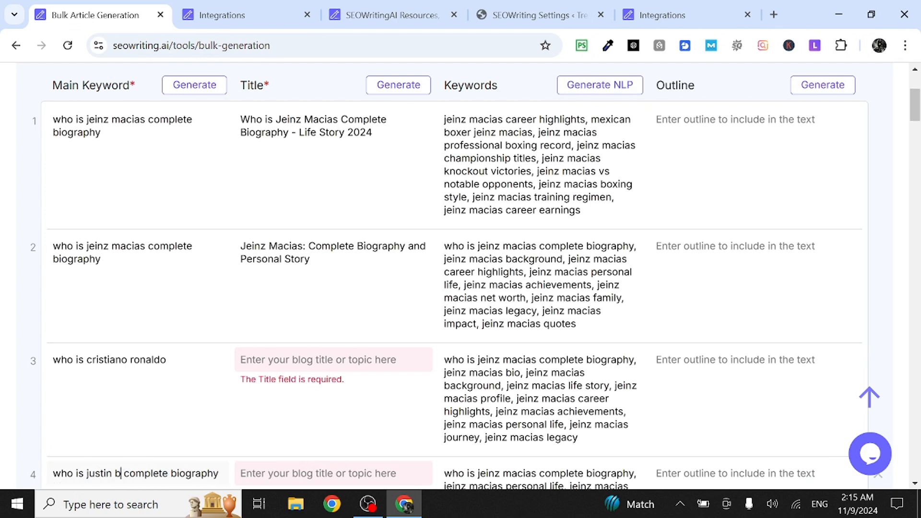
{"action": "type", "text": "ieber"}
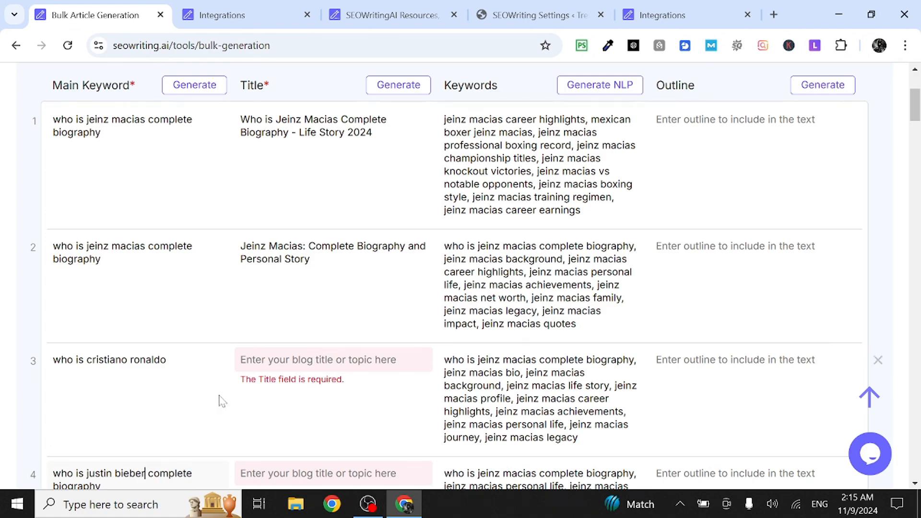
Clear the main keywords in rows 6 and 5 of the bulk table
{"action": "scroll", "coordinate": [413, 277], "scroll_direction": "down", "scroll_amount": 3}
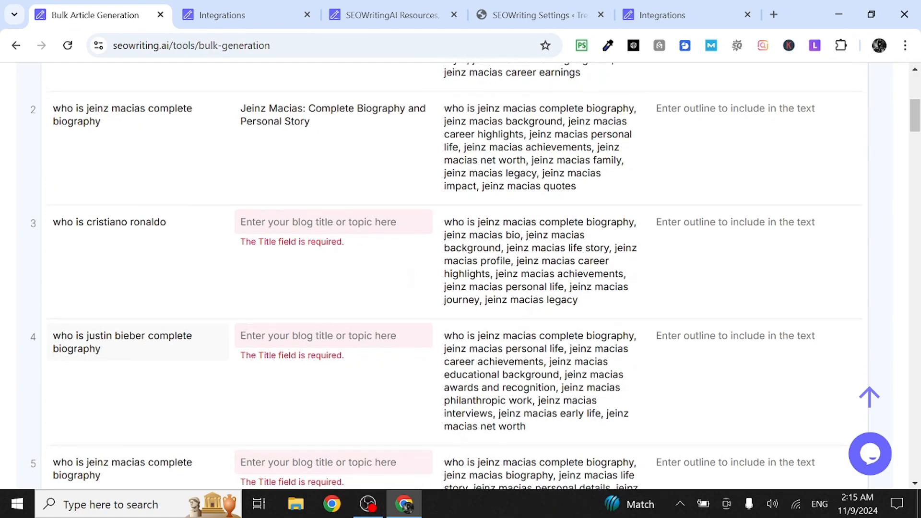
{"action": "scroll", "coordinate": [197, 416], "scroll_direction": "down", "scroll_amount": 3}
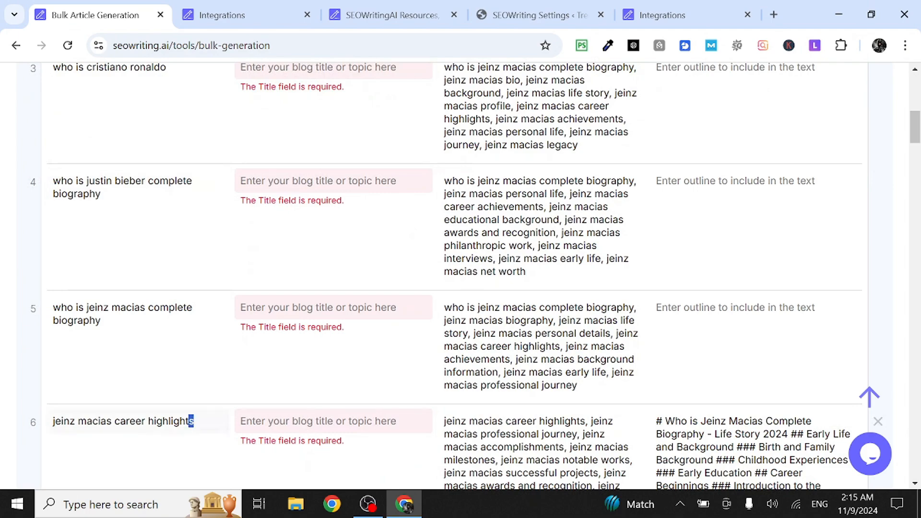
{"action": "left_click_drag", "start_coordinate": [189, 422], "coordinate": [2, 458]}
{"action": "key", "text": "BackSpace"}
{"action": "left_click", "coordinate": [132, 322]}
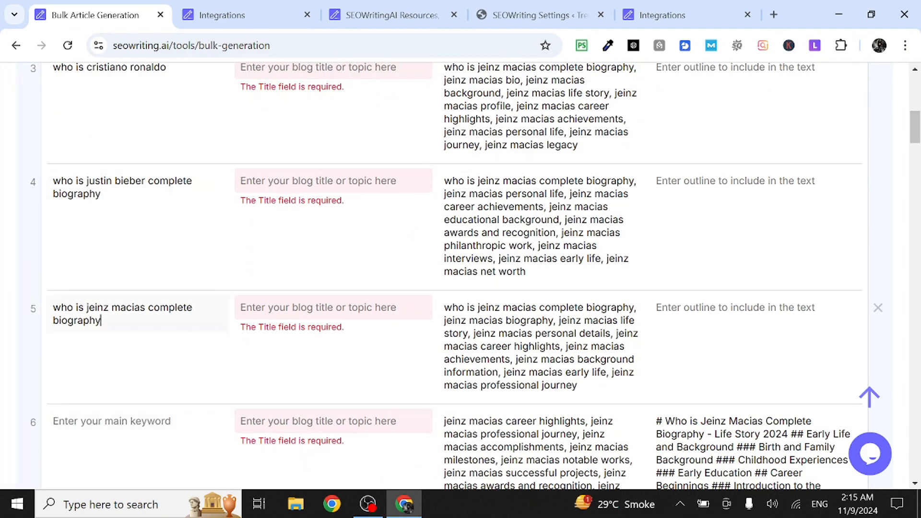
{"action": "left_click_drag", "start_coordinate": [131, 322], "coordinate": [42, 291]}
{"action": "key", "text": "BackSpace"}
Generate outlines for the bulk table rows again
{"action": "scroll", "coordinate": [823, 263], "scroll_direction": "up", "scroll_amount": 10}
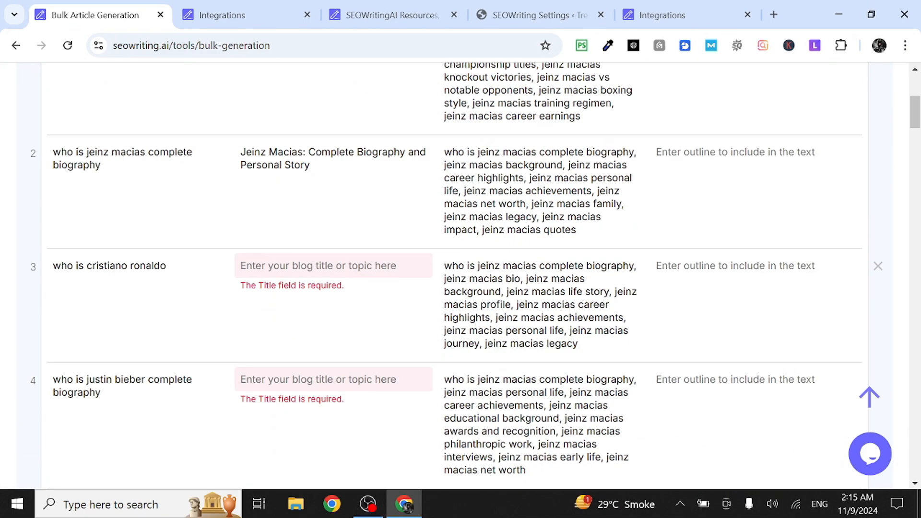
{"action": "left_click", "coordinate": [819, 248]}
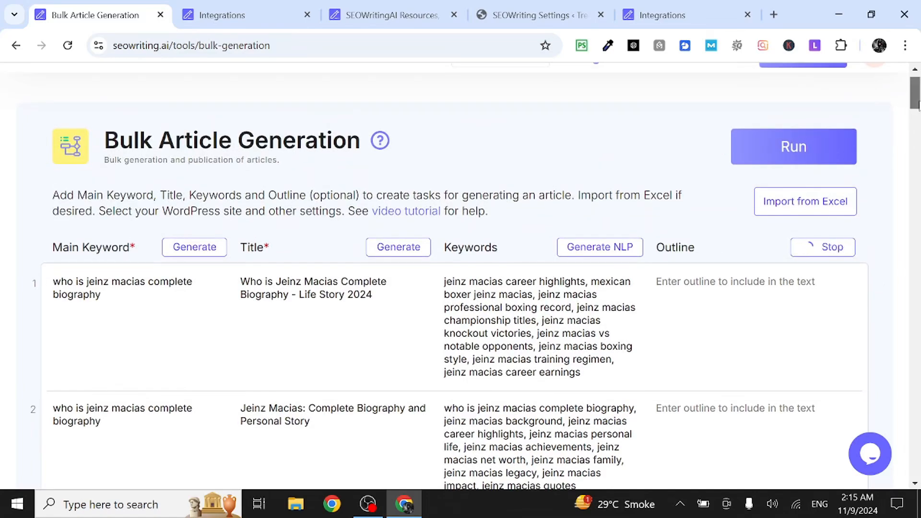
{"action": "mouse_move", "coordinate": [918, 103]}
{"action": "left_mouse_down"}
{"action": "mouse_move", "coordinate": [918, 152]}
{"action": "mouse_move", "coordinate": [917, 84]}
{"action": "mouse_move", "coordinate": [917, 105]}
{"action": "mouse_move", "coordinate": [917, 92]}
{"action": "left_mouse_up"}
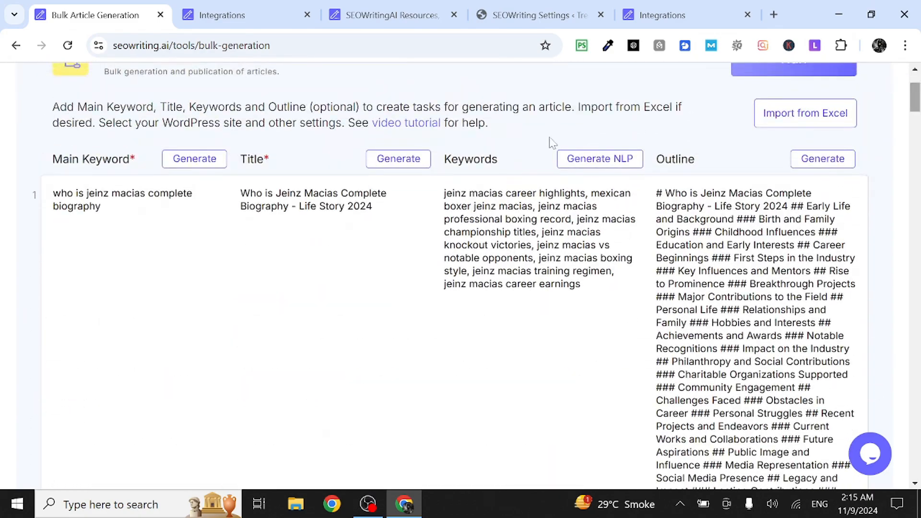